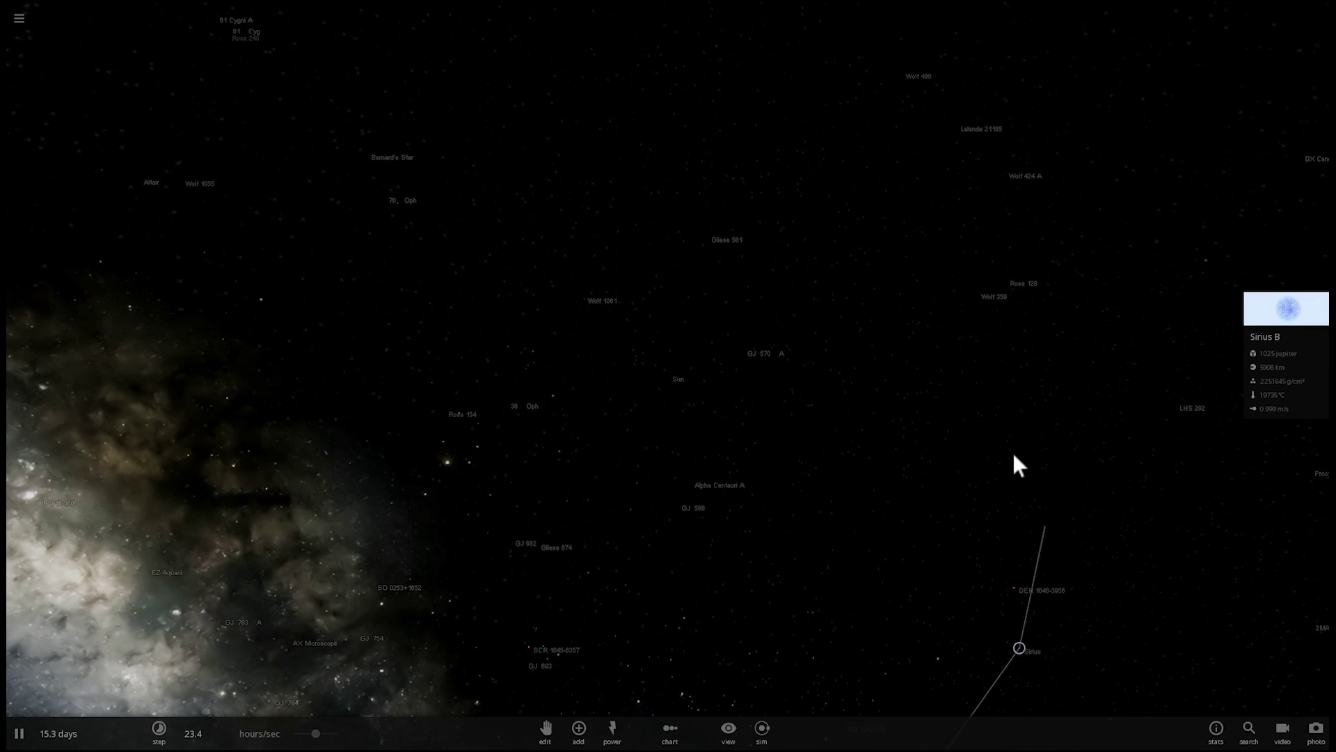
Step: Focus on Sirius B and preview Earth in orbit around it for a size comparison, without placing the planet
{"action": "double_click", "coordinate": [1019, 648]}
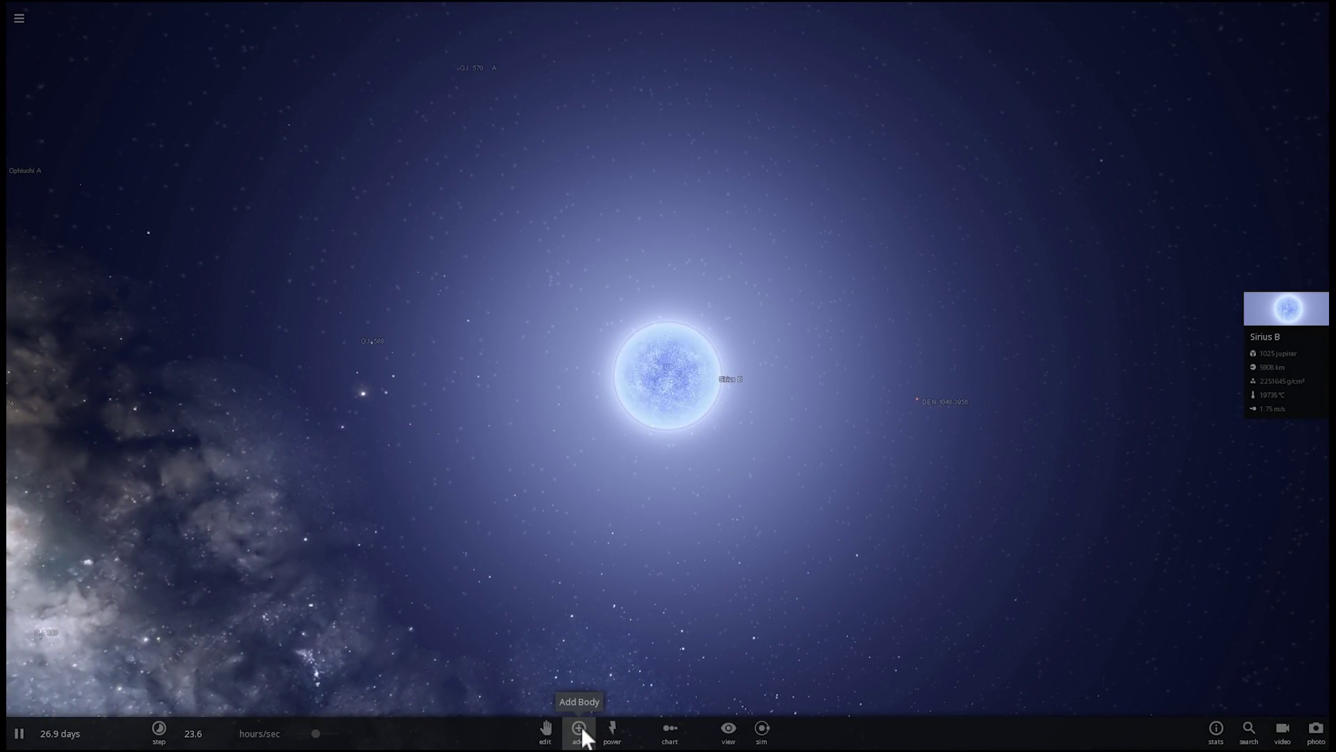
{"action": "left_click", "coordinate": [582, 731]}
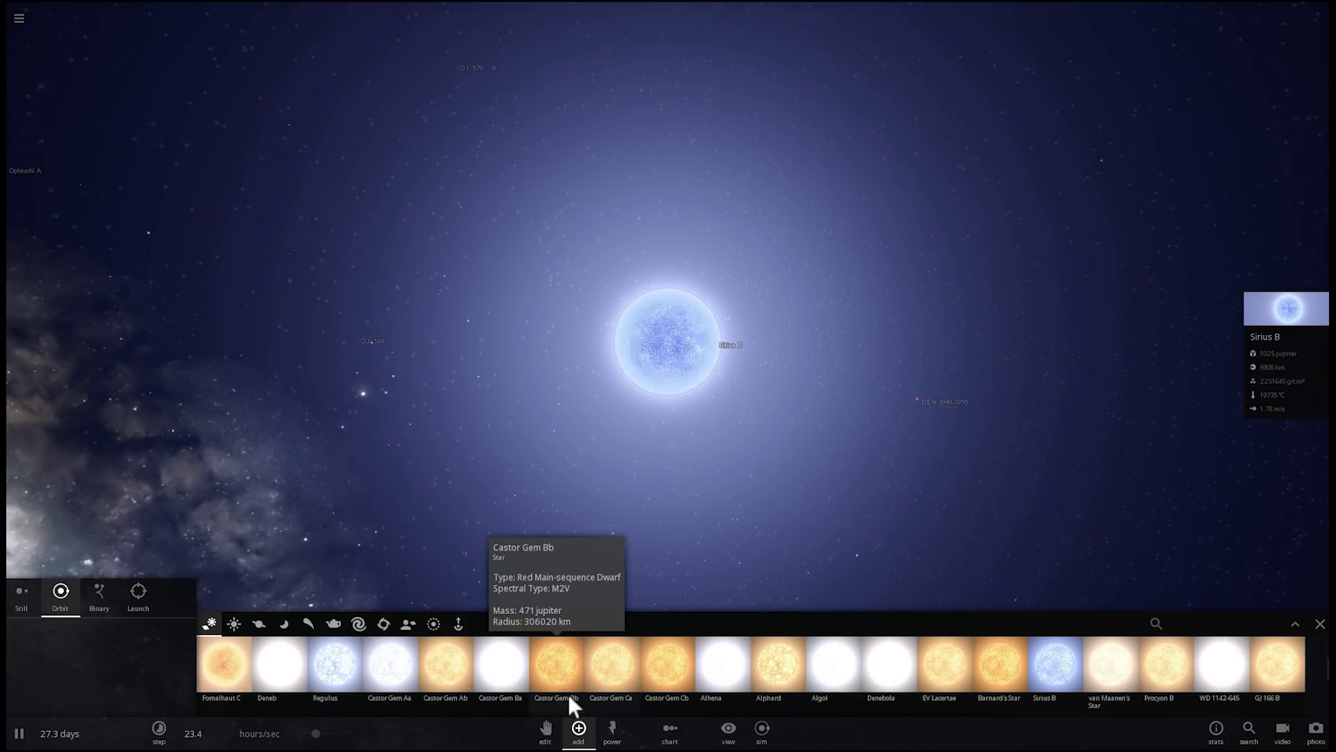
{"action": "left_click", "coordinate": [259, 623]}
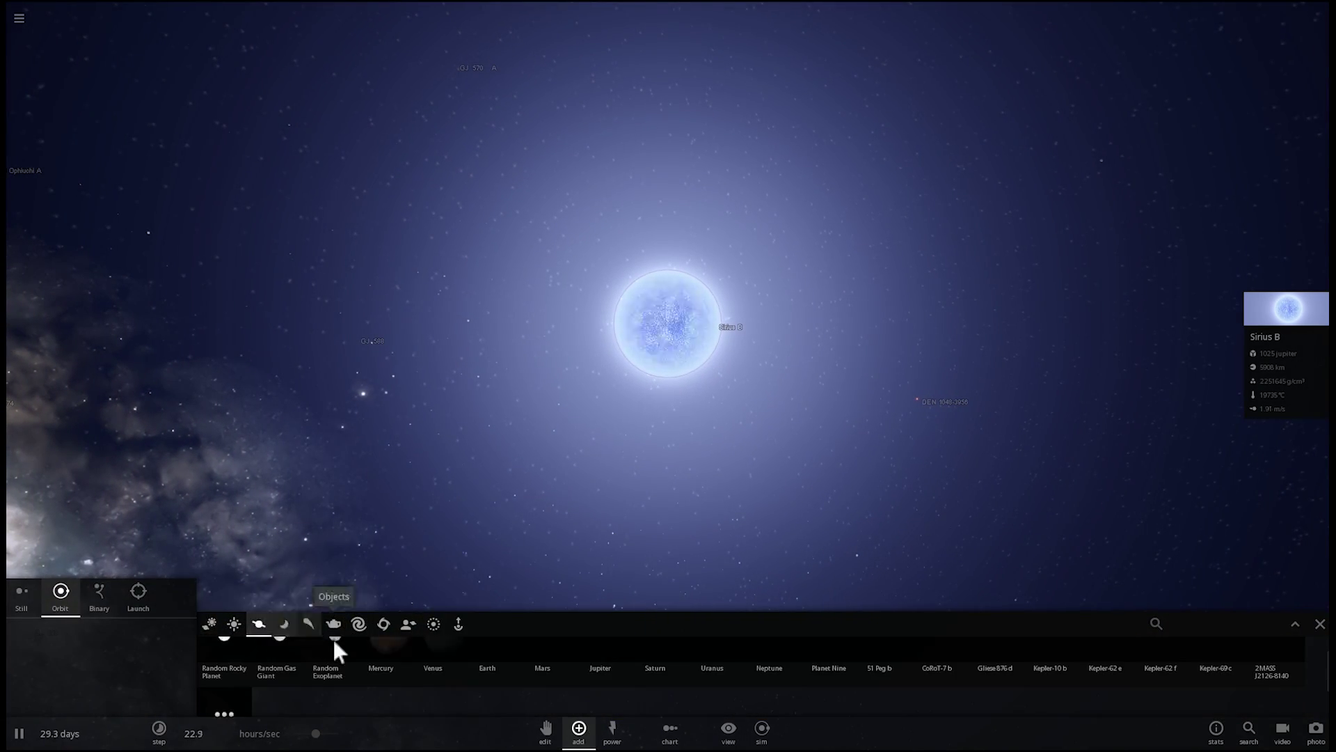
{"action": "left_click", "coordinate": [496, 665]}
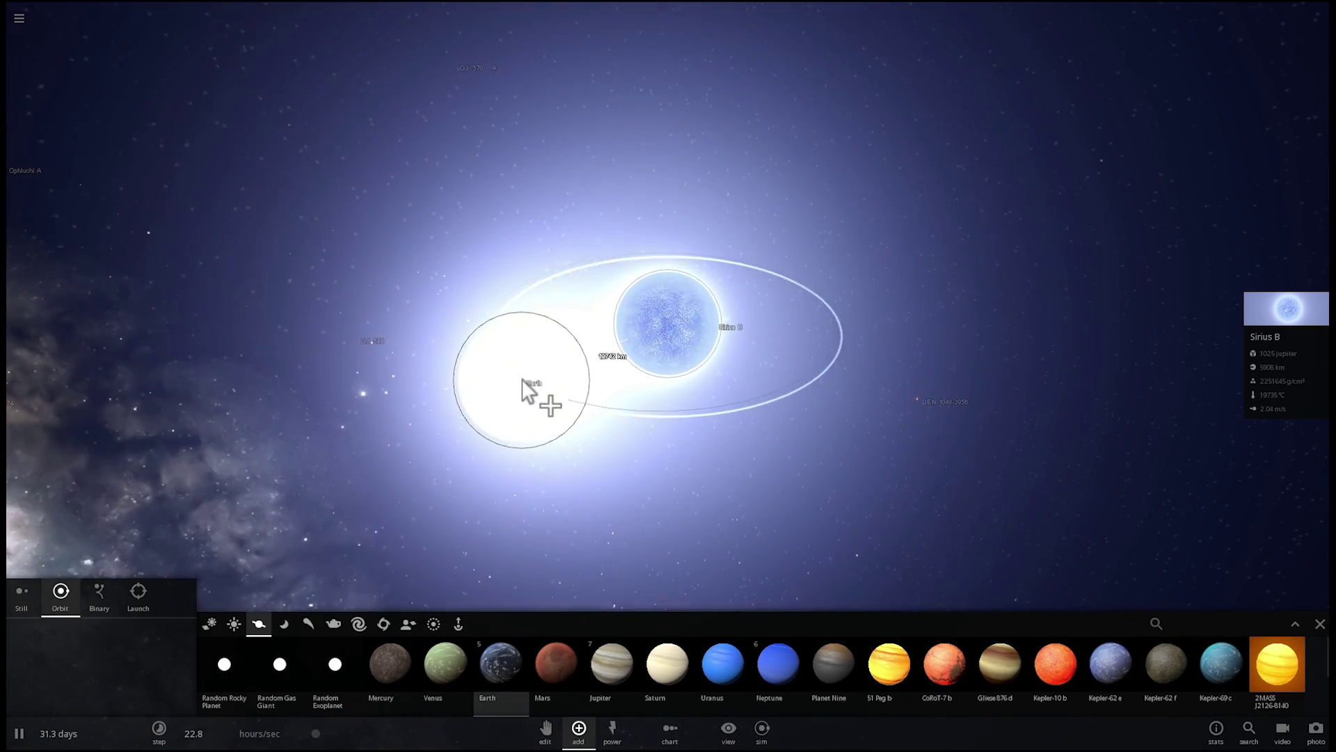
{"action": "right_click_drag", "start_coordinate": [473, 327], "coordinate": [329, 352]}
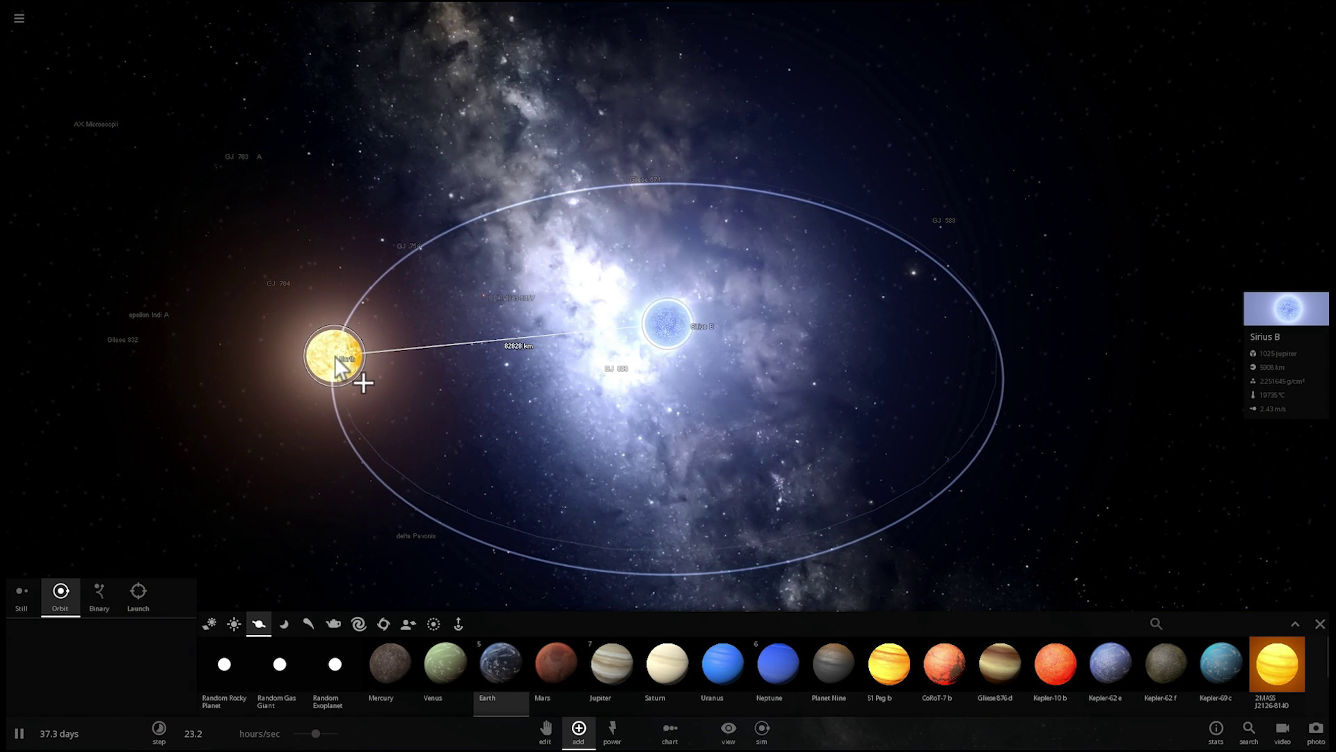
{"action": "key", "text": "Escape"}
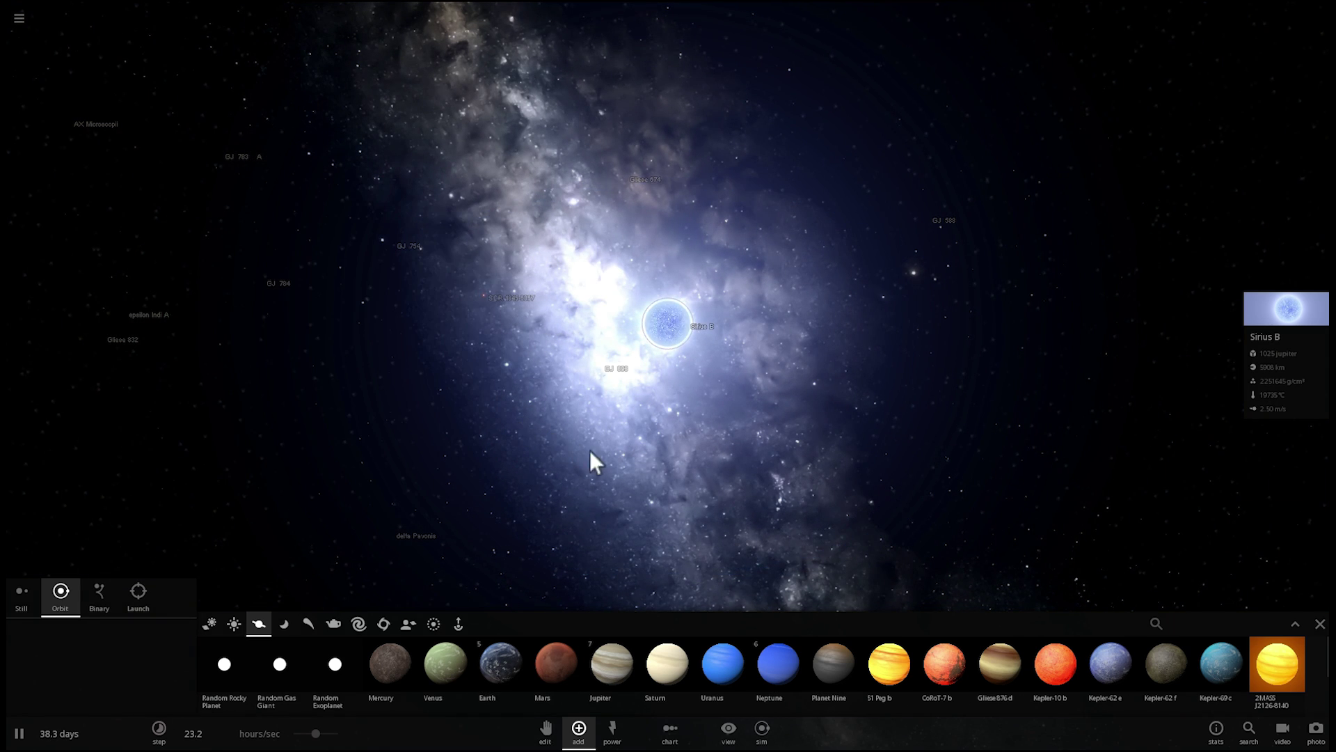
{"action": "left_click", "coordinate": [1317, 625]}
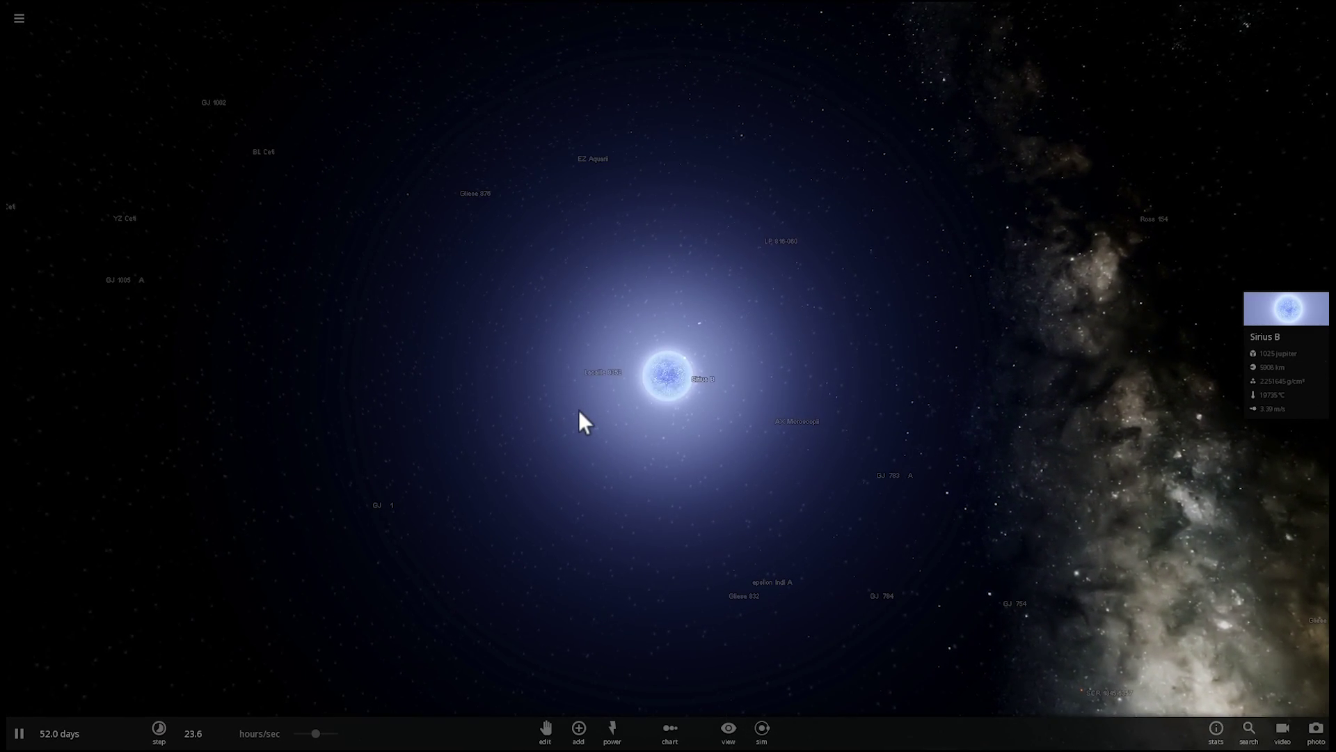
Step: Turn on the habitable zone display and examine the surroundings of Sirius B
{"action": "scroll", "coordinate": [654, 367], "scroll_direction": "up", "scroll_amount": 5}
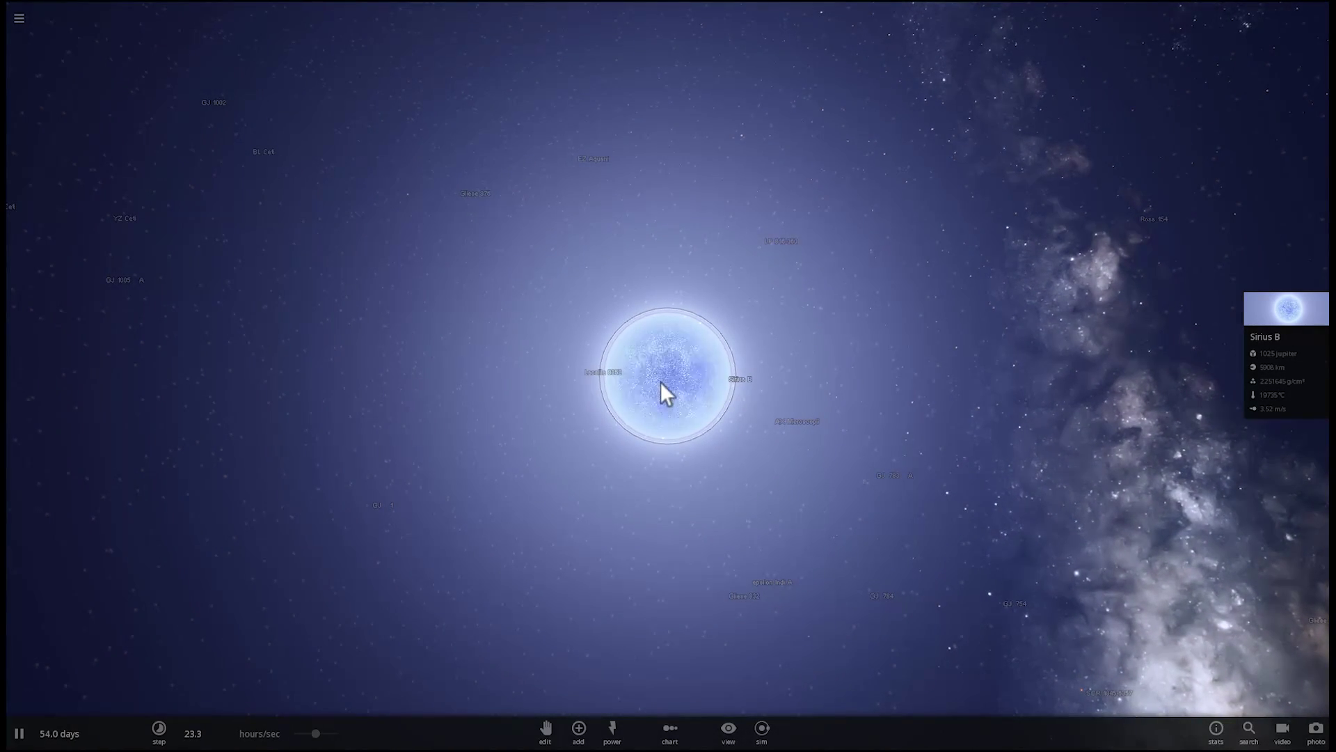
{"action": "scroll", "coordinate": [732, 423], "scroll_direction": "down", "scroll_amount": 3}
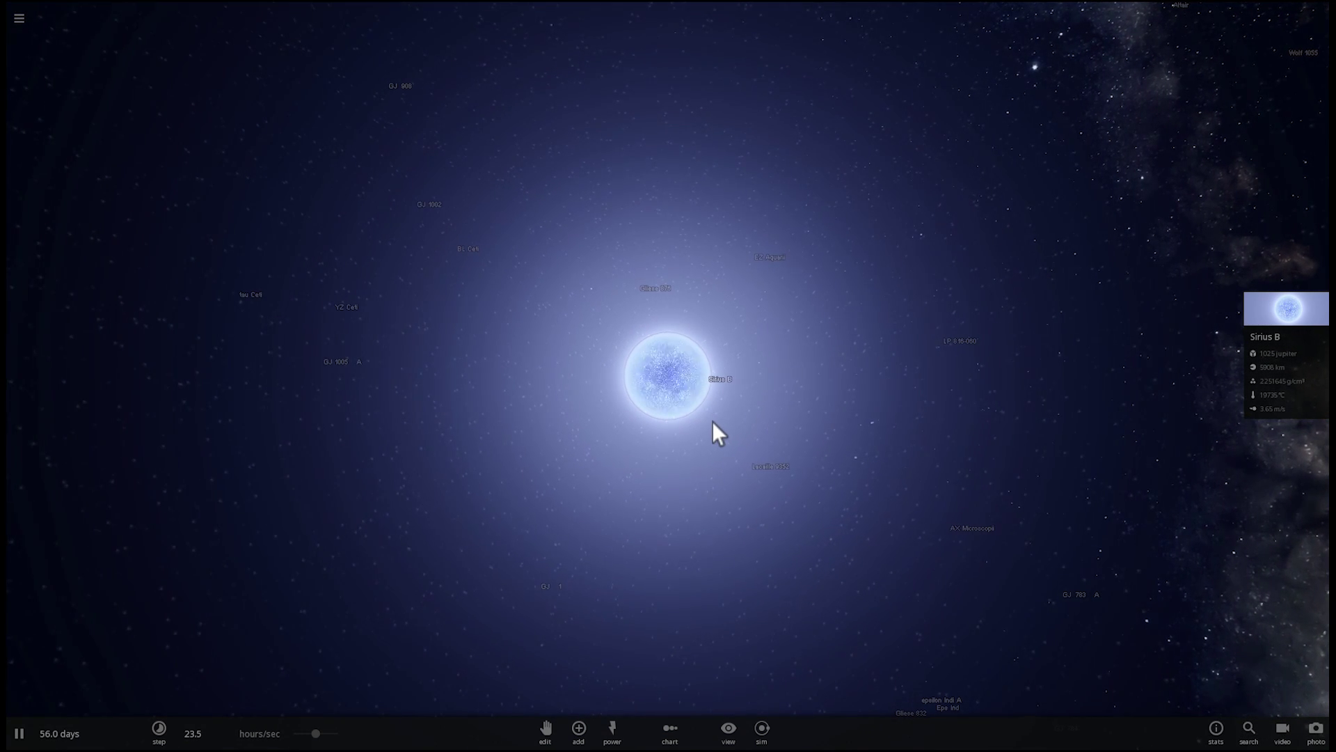
{"action": "scroll", "coordinate": [251, 237], "scroll_direction": "down", "scroll_amount": 3}
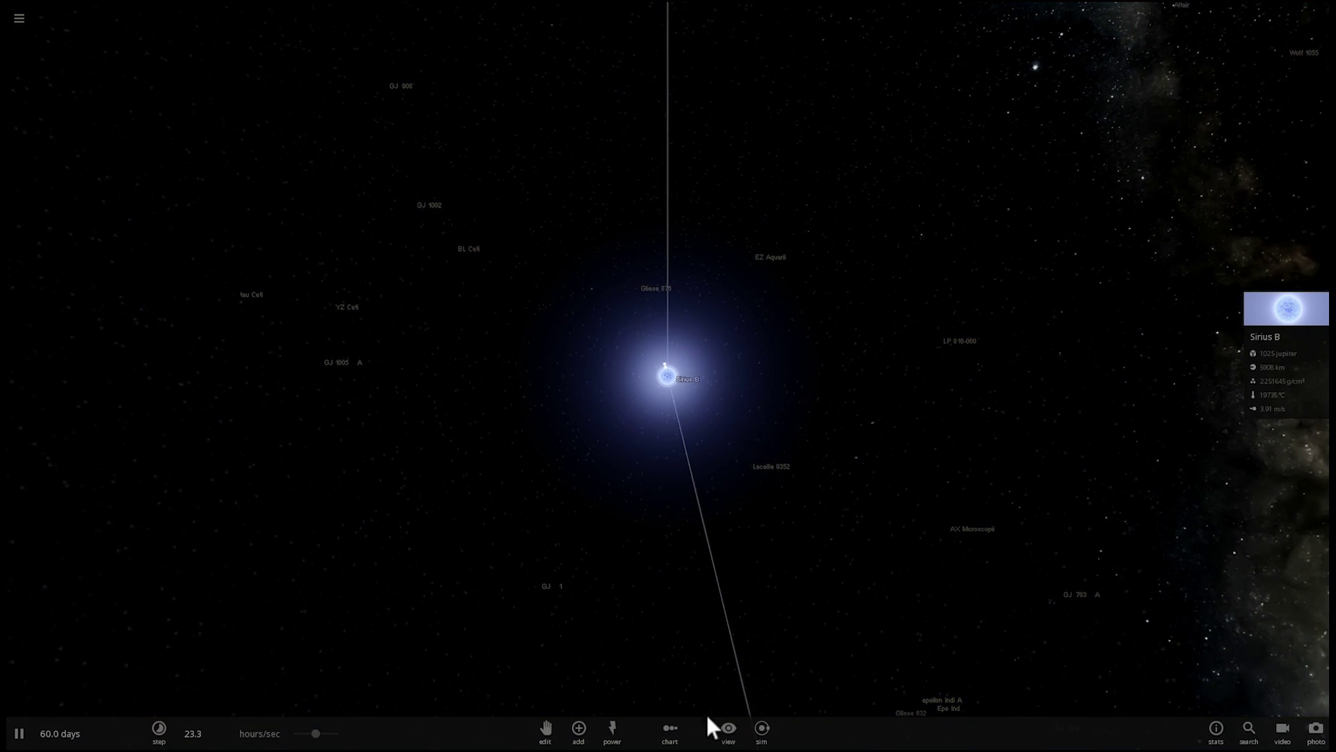
{"action": "left_click", "coordinate": [729, 736]}
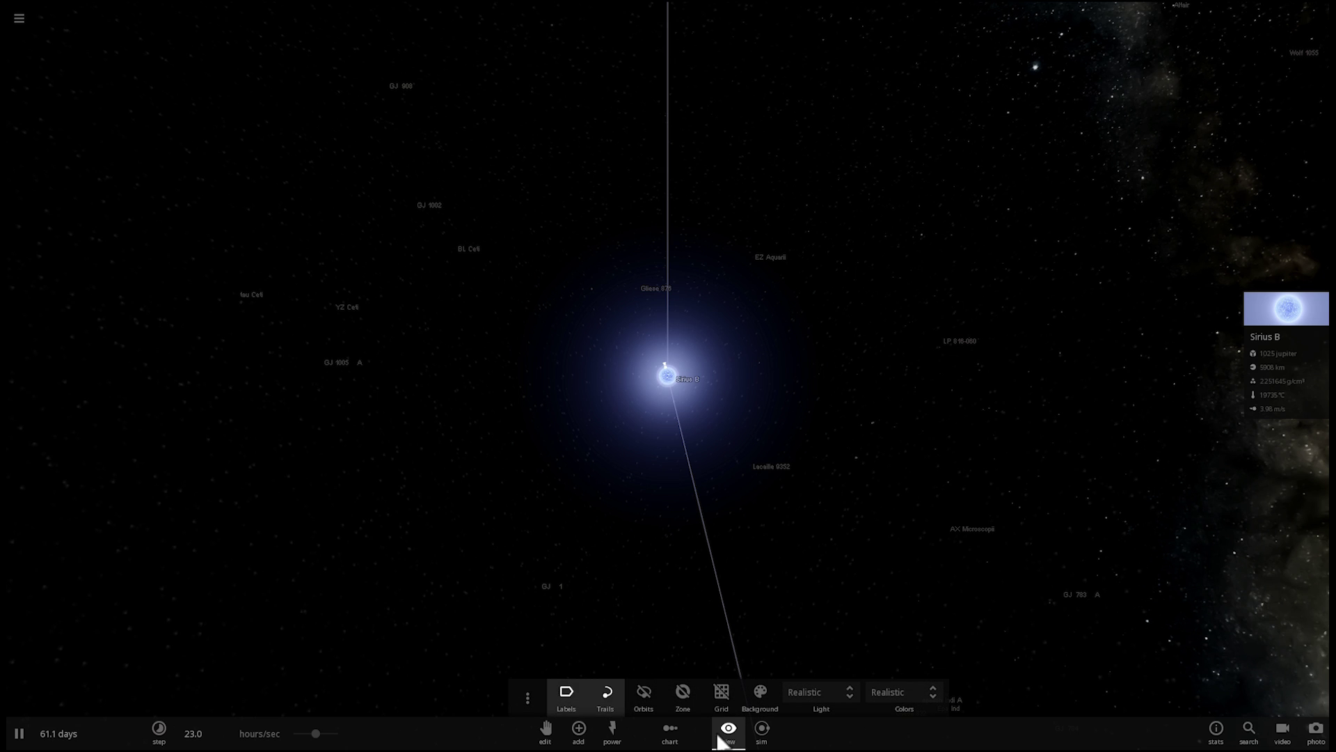
{"action": "left_click", "coordinate": [685, 694]}
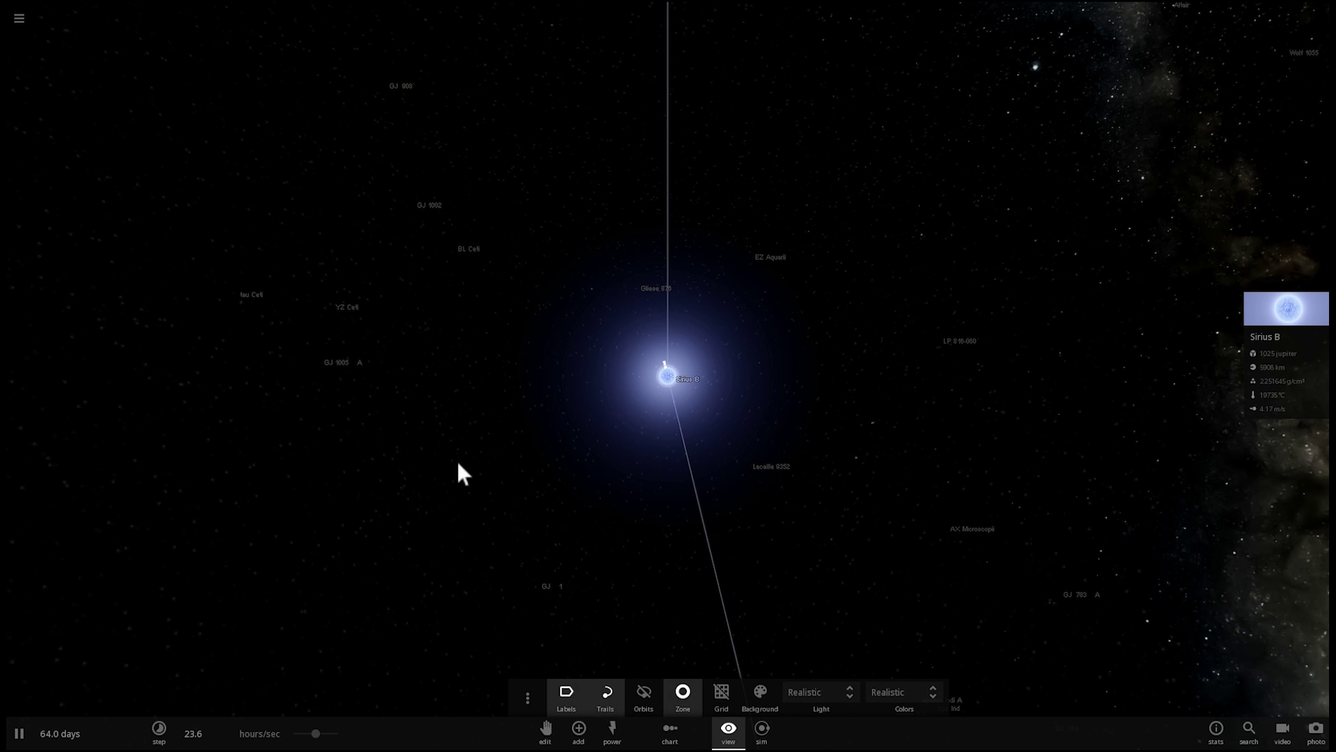
{"action": "scroll", "coordinate": [553, 295], "scroll_direction": "down", "scroll_amount": 2}
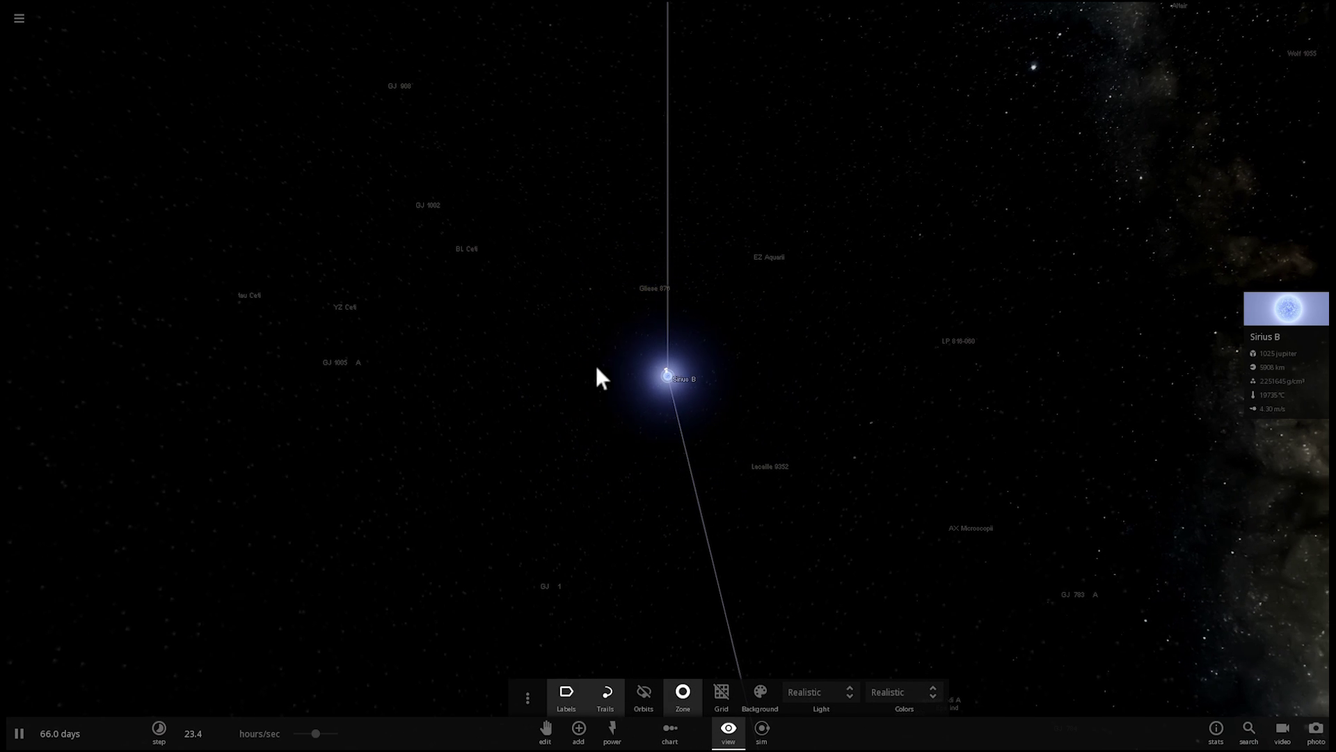
{"action": "left_click_drag", "start_coordinate": [607, 357], "coordinate": [694, 668]}
{"action": "scroll", "coordinate": [721, 590], "scroll_direction": "up", "scroll_amount": 5}
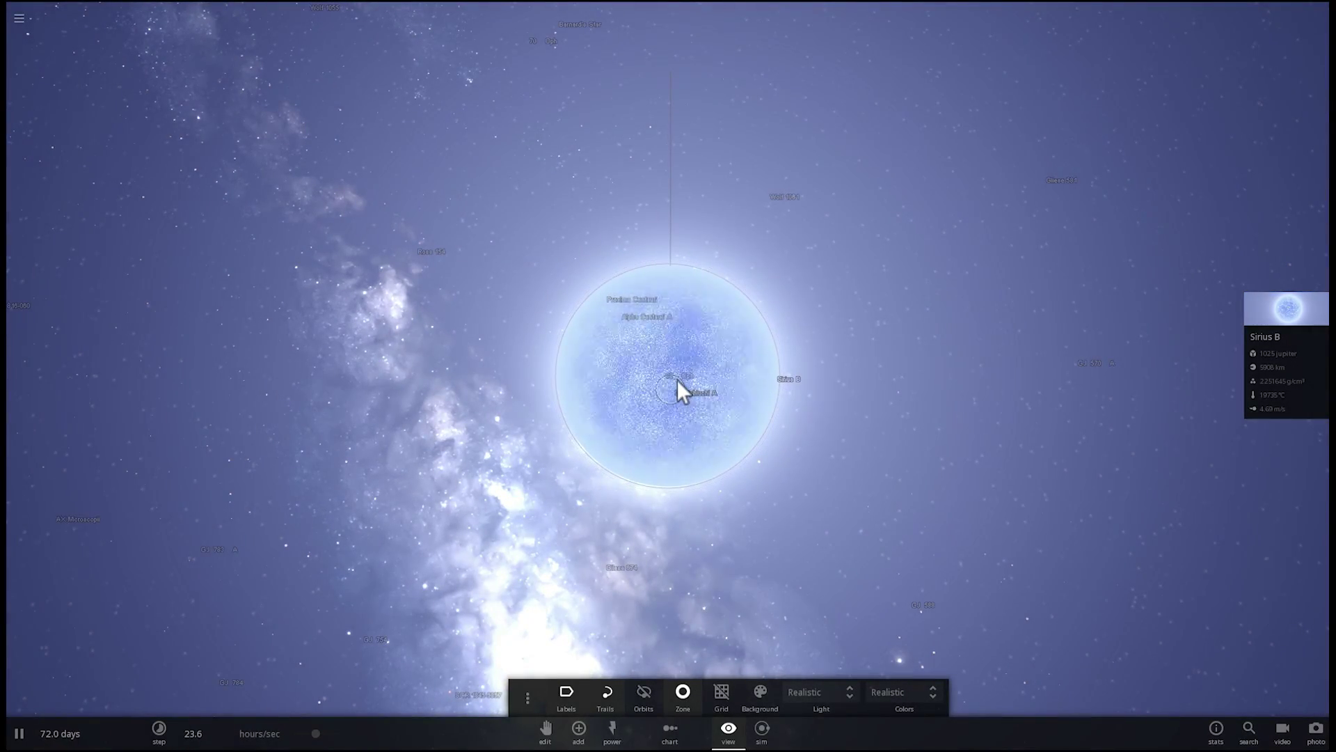
{"action": "left_click_drag", "start_coordinate": [665, 371], "coordinate": [546, 369]}
{"action": "left_click", "coordinate": [731, 739]}
Step: Slow the simulation speed to about 11 minutes per second and examine the surface of Sirius B
{"action": "left_click_drag", "start_coordinate": [630, 528], "coordinate": [588, 290]}
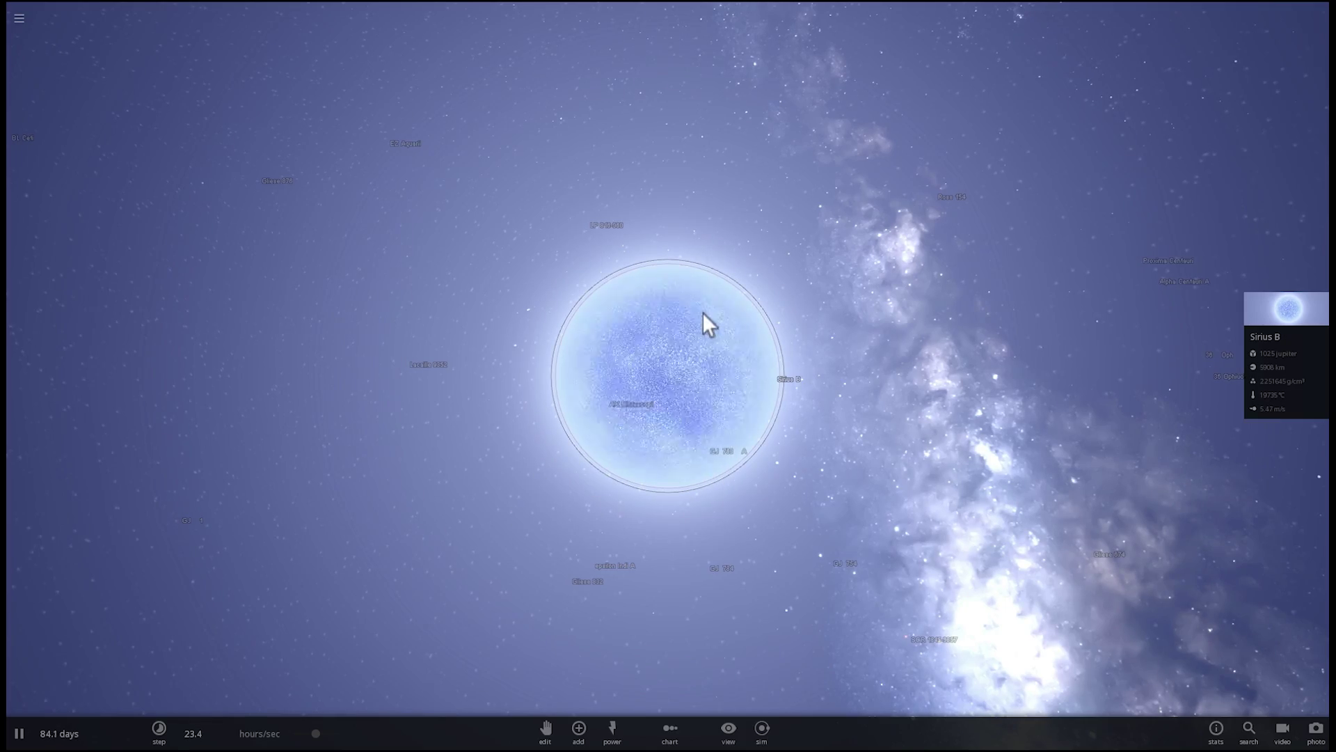
{"action": "left_click_drag", "start_coordinate": [696, 330], "coordinate": [580, 428]}
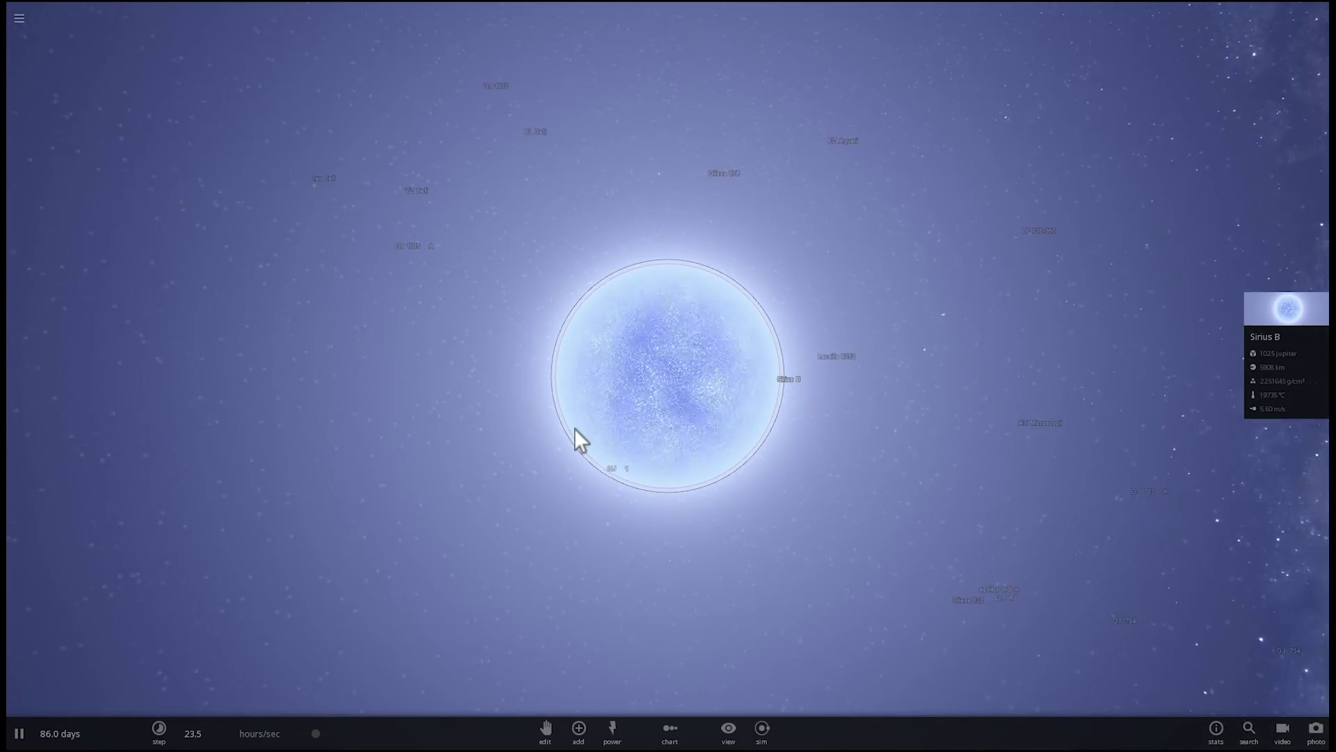
{"action": "scroll", "coordinate": [575, 428], "scroll_direction": "up", "scroll_amount": 3}
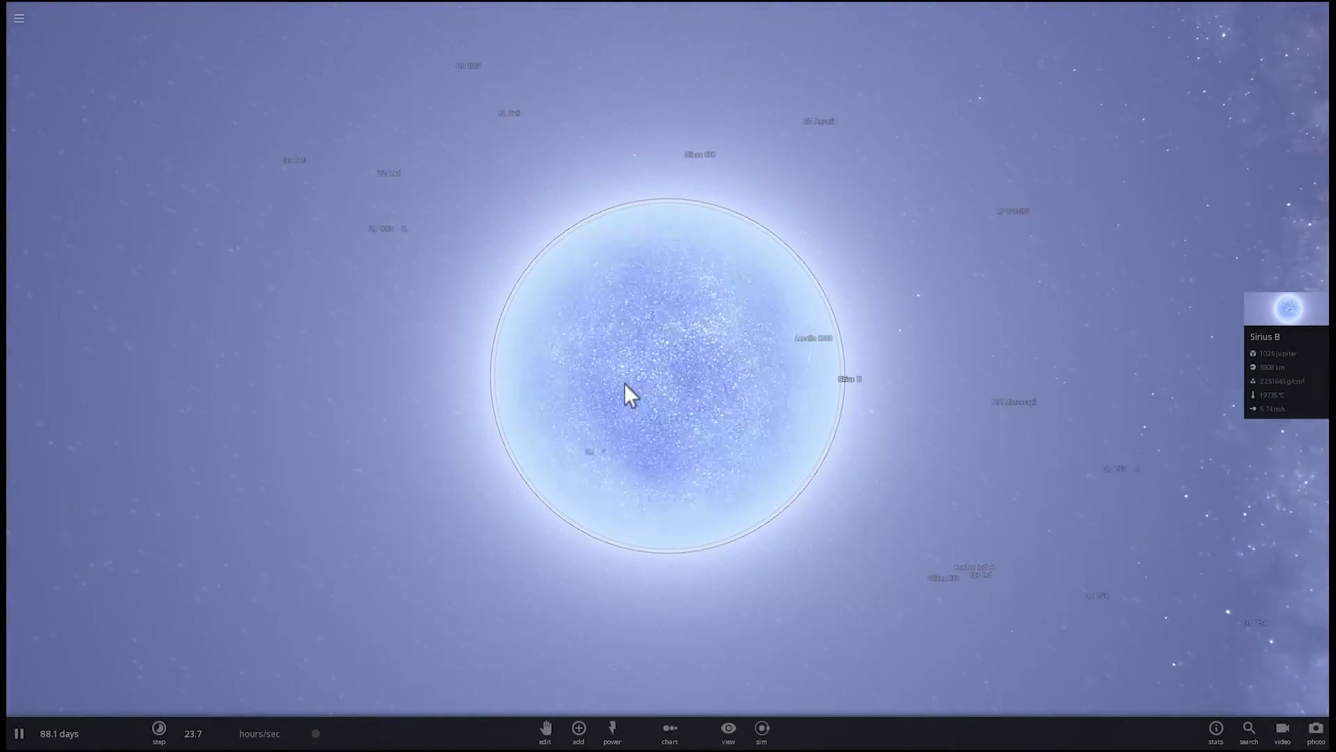
{"action": "left_click_drag", "start_coordinate": [317, 734], "coordinate": [301, 724]}
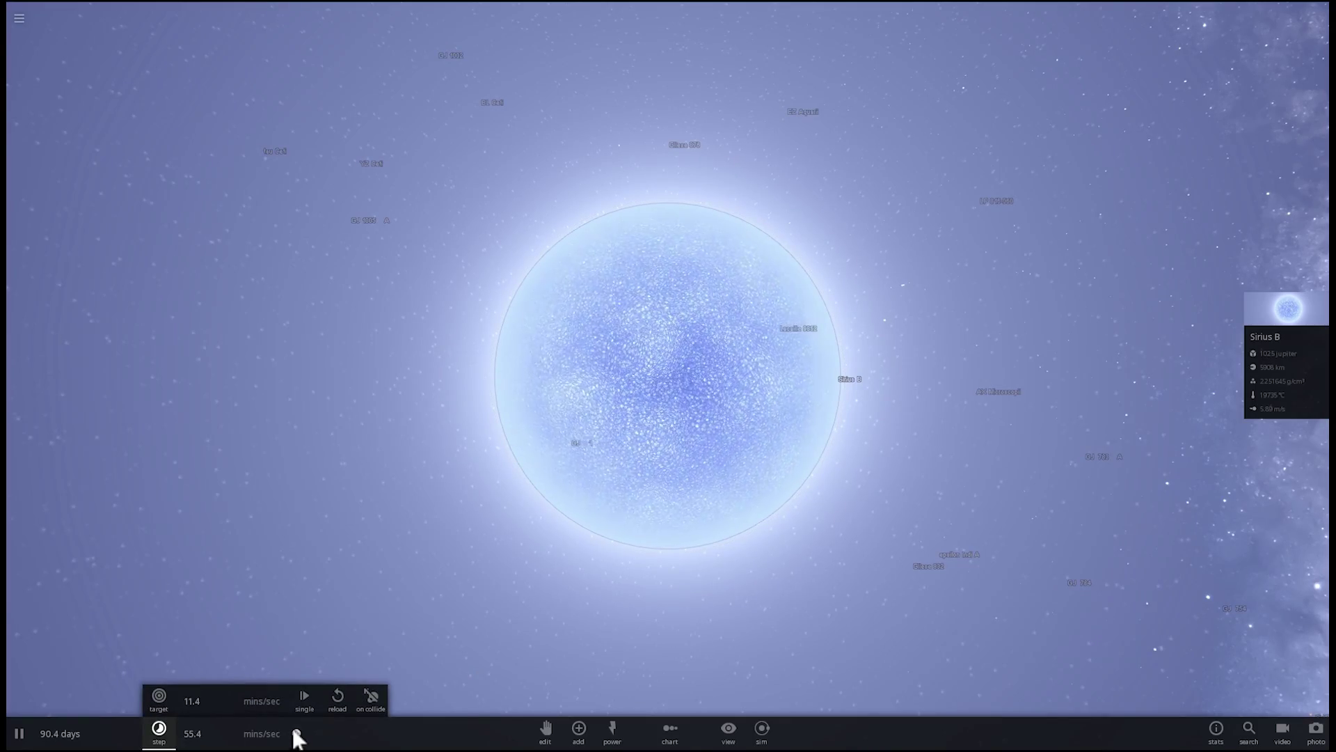
{"action": "scroll", "coordinate": [482, 470], "scroll_direction": "up", "scroll_amount": 5}
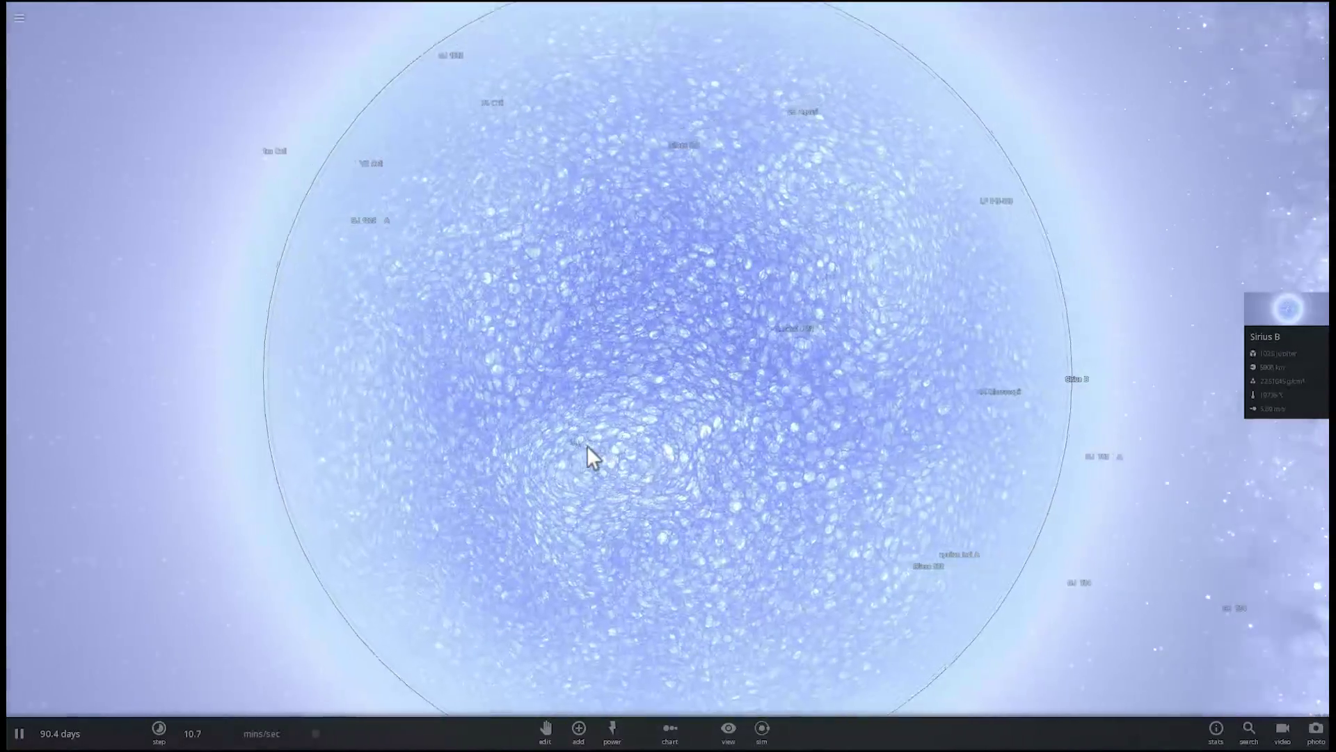
{"action": "left_click_drag", "start_coordinate": [635, 439], "coordinate": [651, 437]}
{"action": "scroll", "coordinate": [672, 433], "scroll_direction": "down", "scroll_amount": 1}
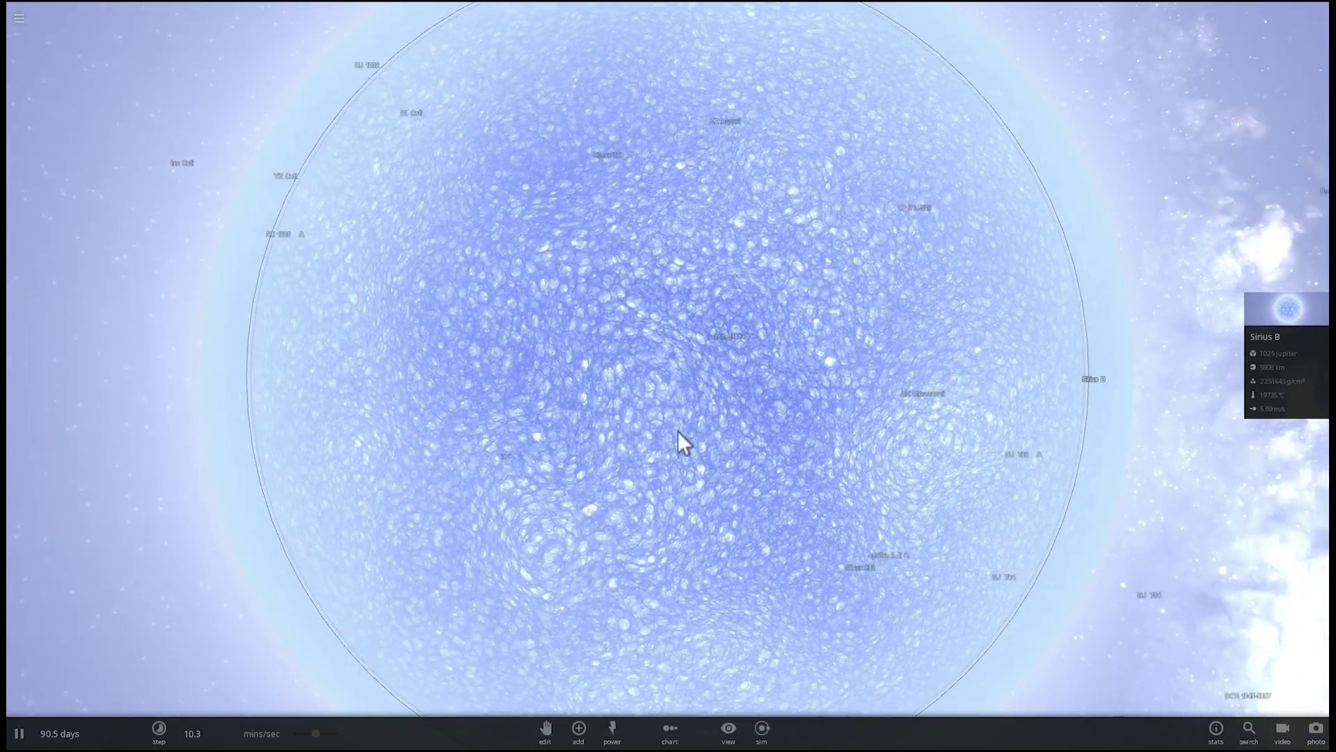
{"action": "scroll", "coordinate": [678, 432], "scroll_direction": "down", "scroll_amount": 4}
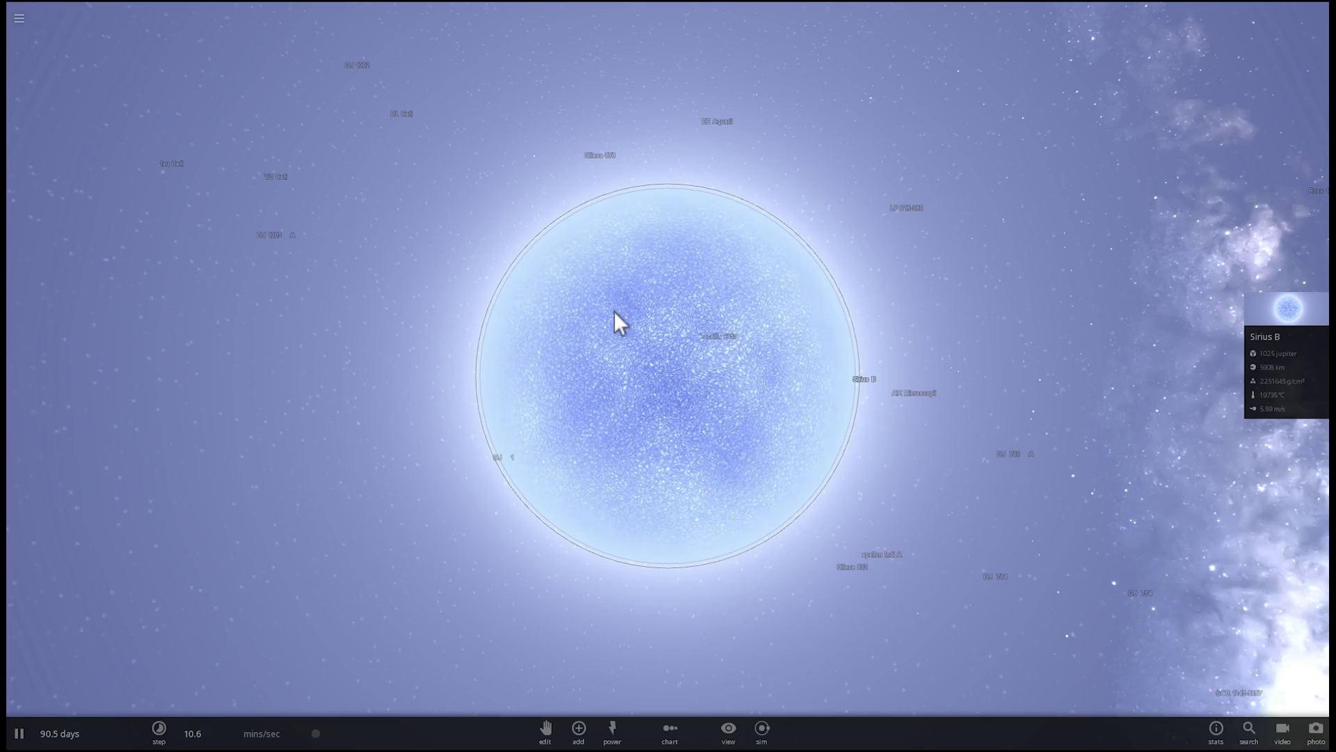
{"action": "left_click_drag", "start_coordinate": [591, 333], "coordinate": [746, 351]}
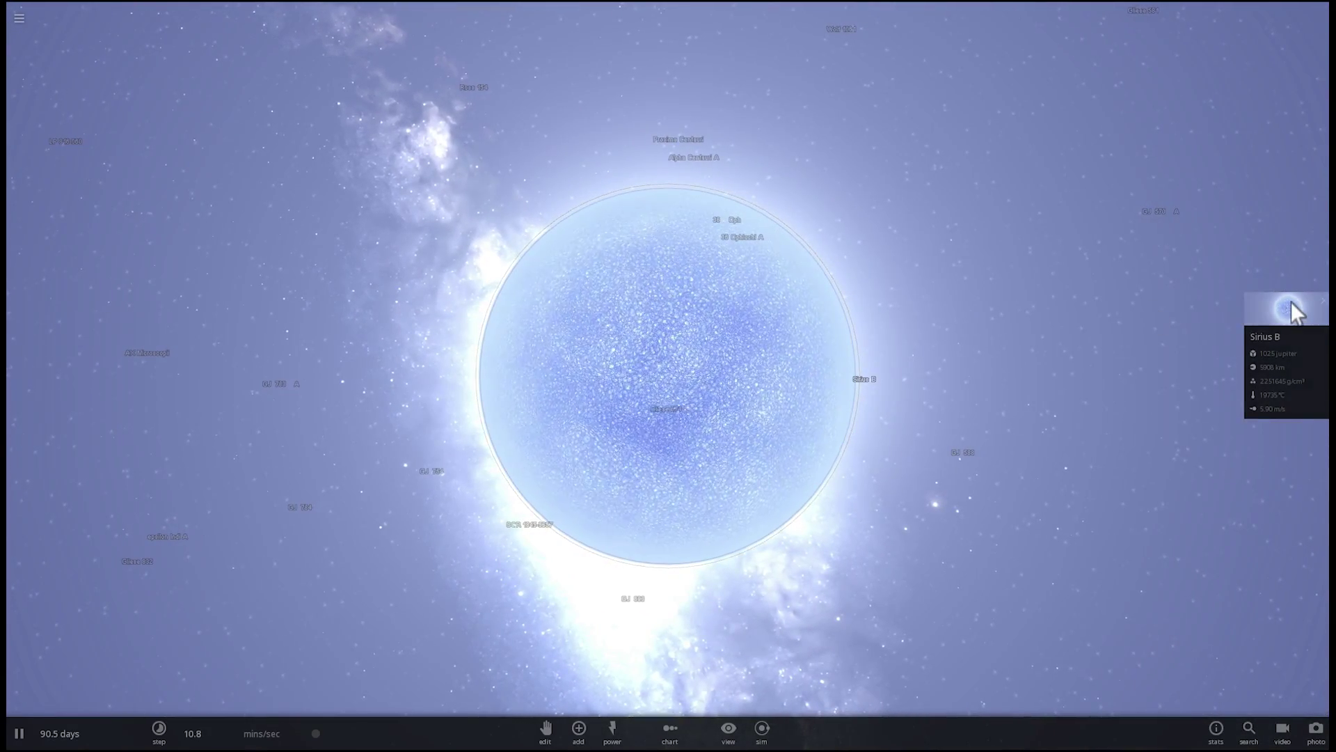
Step: Open the properties of Sirius B, disable computing its radius from composition, and keep its mass locked
{"action": "left_click", "coordinate": [1291, 306]}
{"action": "left_click", "coordinate": [1229, 417]}
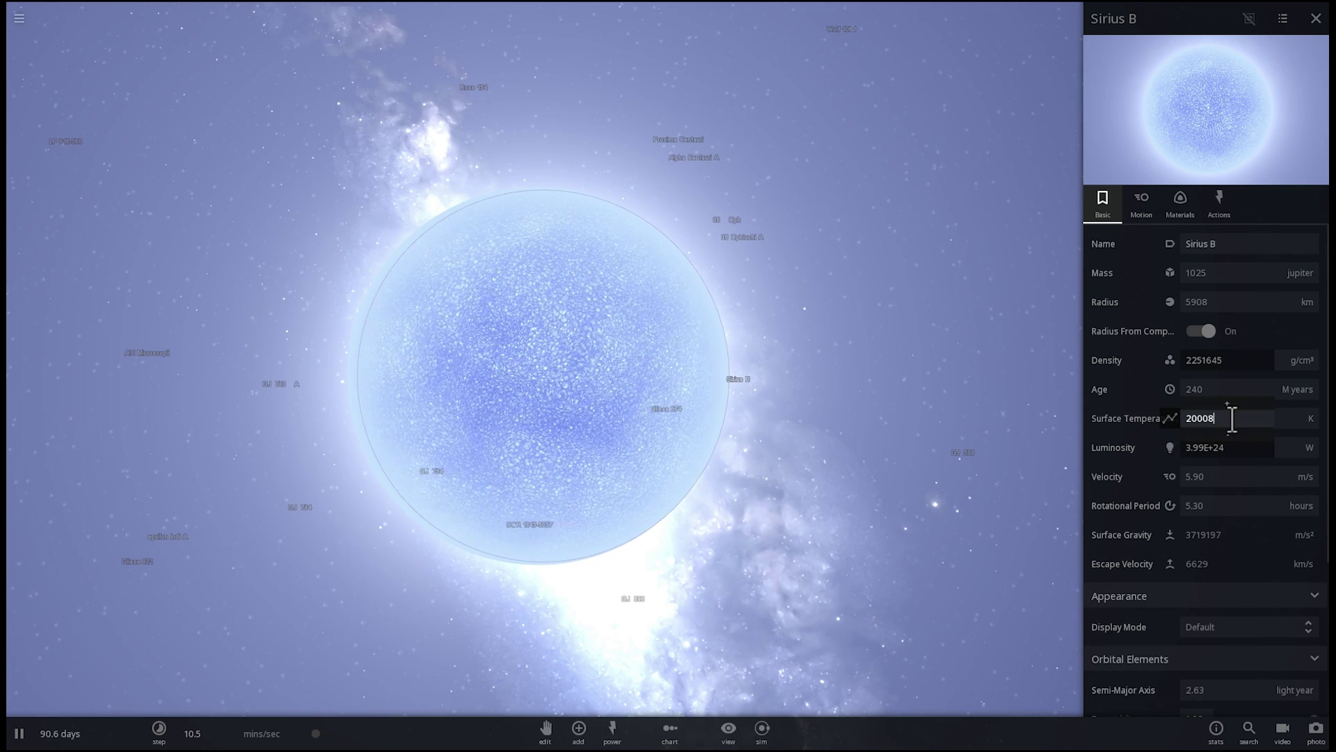
{"action": "left_click", "coordinate": [1167, 269]}
{"action": "left_click", "coordinate": [1168, 278]}
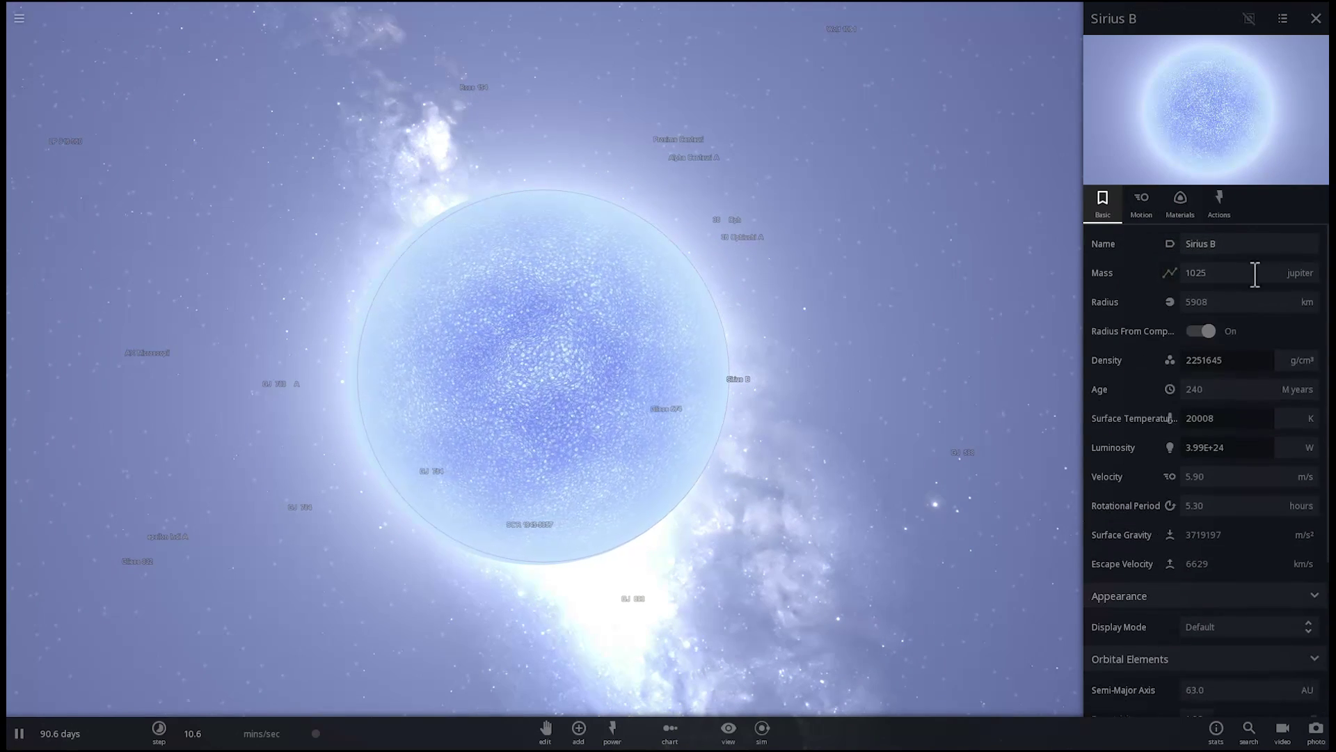
{"action": "left_click", "coordinate": [1202, 330]}
{"action": "left_click", "coordinate": [1308, 272]}
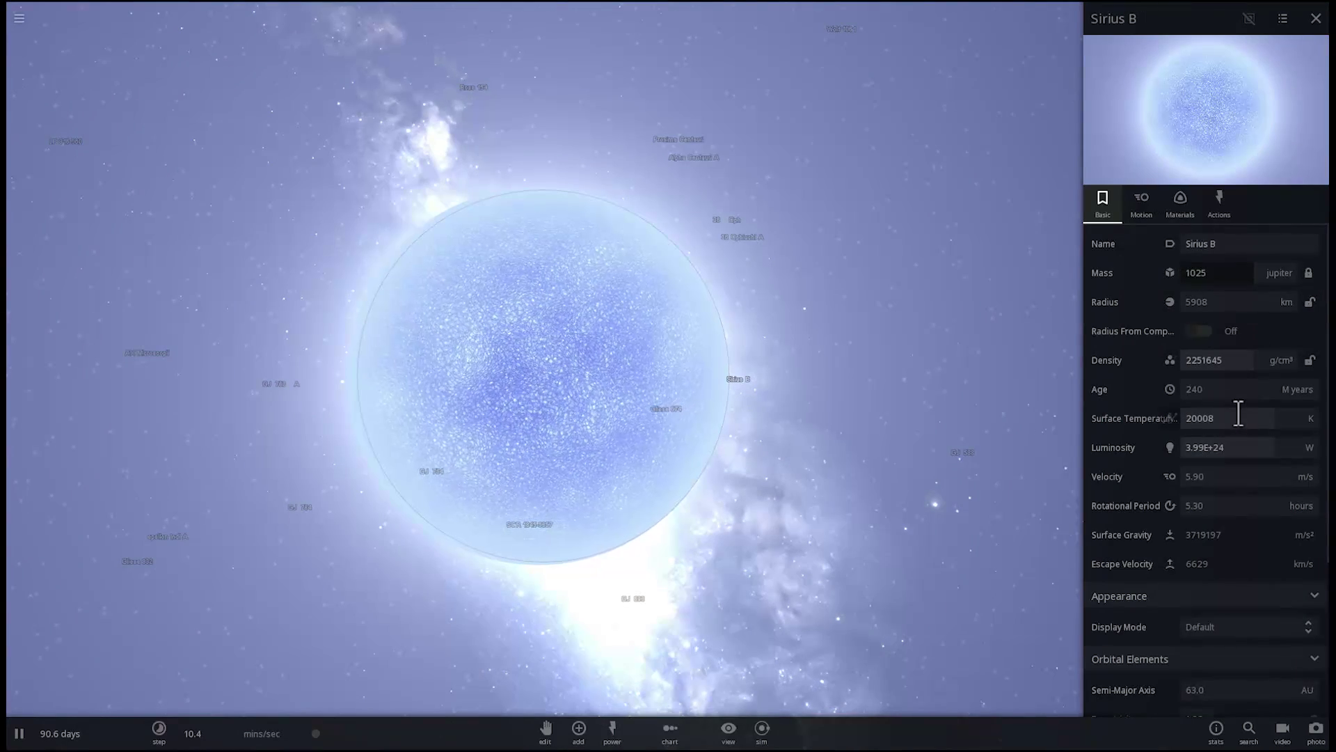
Step: Lower the surface temperature of Sirius B to 804 K with its mass locked and inspect the cooled star
{"action": "left_click", "coordinate": [1224, 436]}
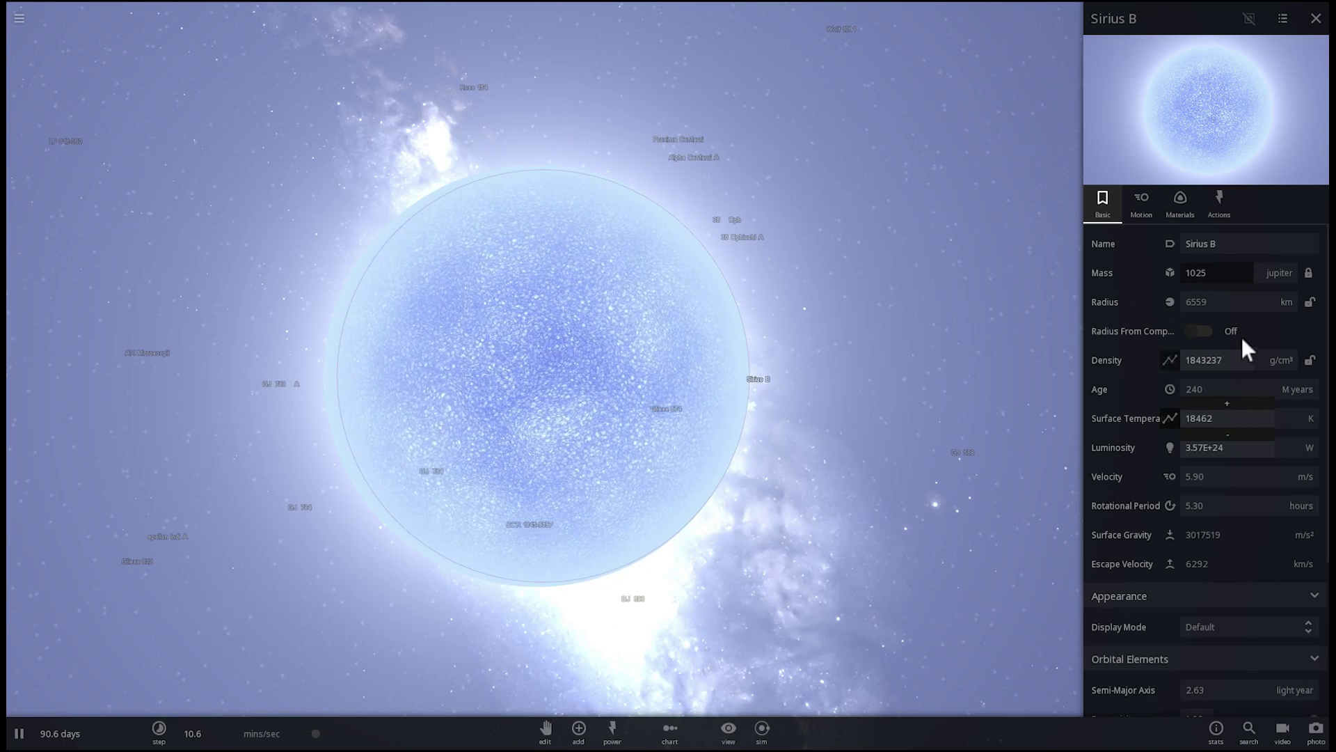
{"action": "left_click", "coordinate": [1310, 303]}
{"action": "left_click", "coordinate": [1307, 272]}
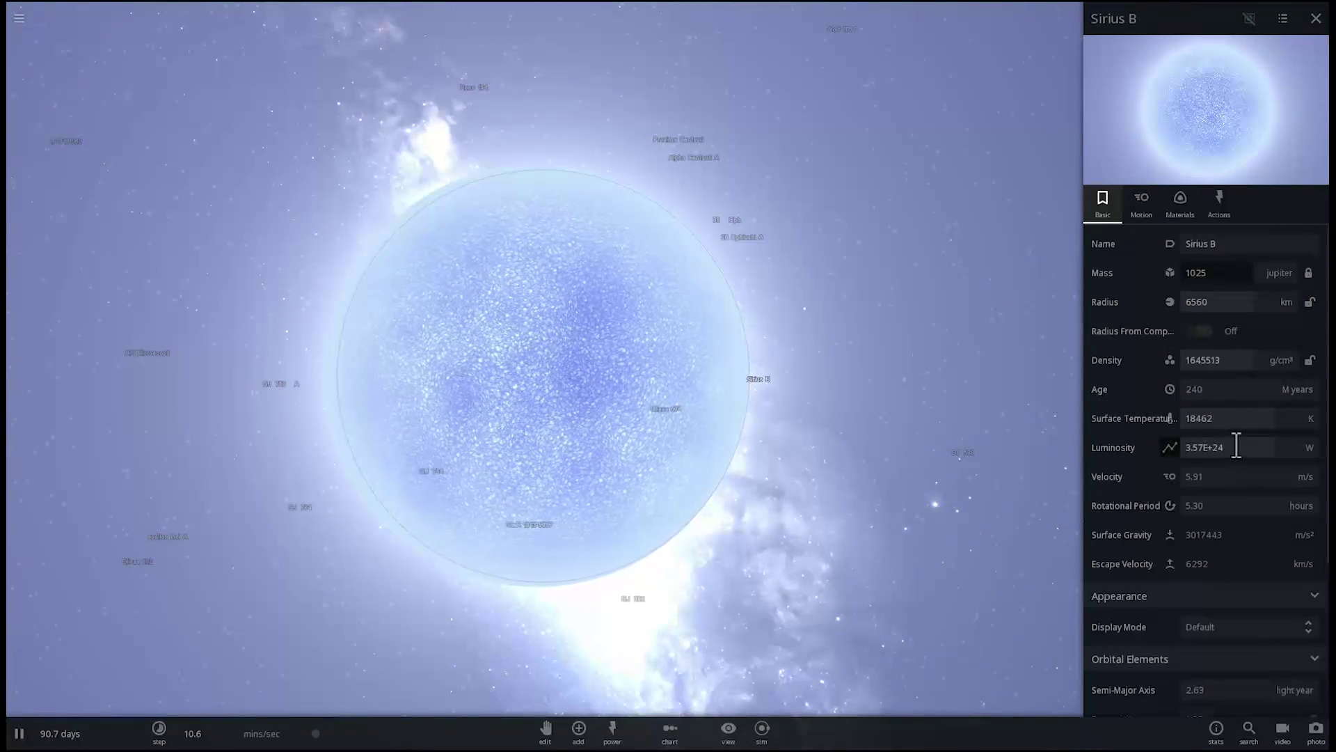
{"action": "mouse_move", "coordinate": [1236, 445]}
{"action": "left_mouse_down"}
{"action": "mouse_move", "coordinate": [1246, 472]}
{"action": "mouse_move", "coordinate": [1234, 436]}
{"action": "left_mouse_up"}
{"action": "scroll", "coordinate": [765, 441], "scroll_direction": "down", "scroll_amount": 3}
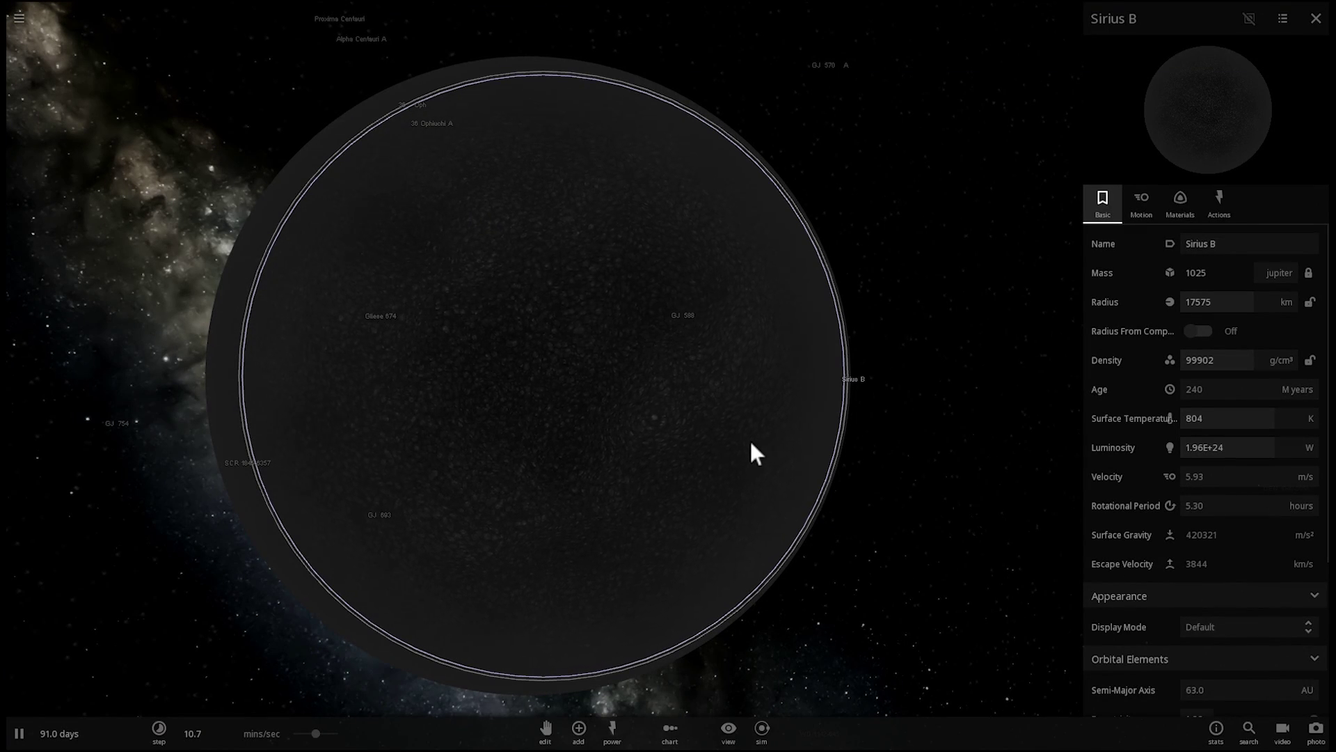
{"action": "left_click_drag", "start_coordinate": [751, 443], "coordinate": [615, 429]}
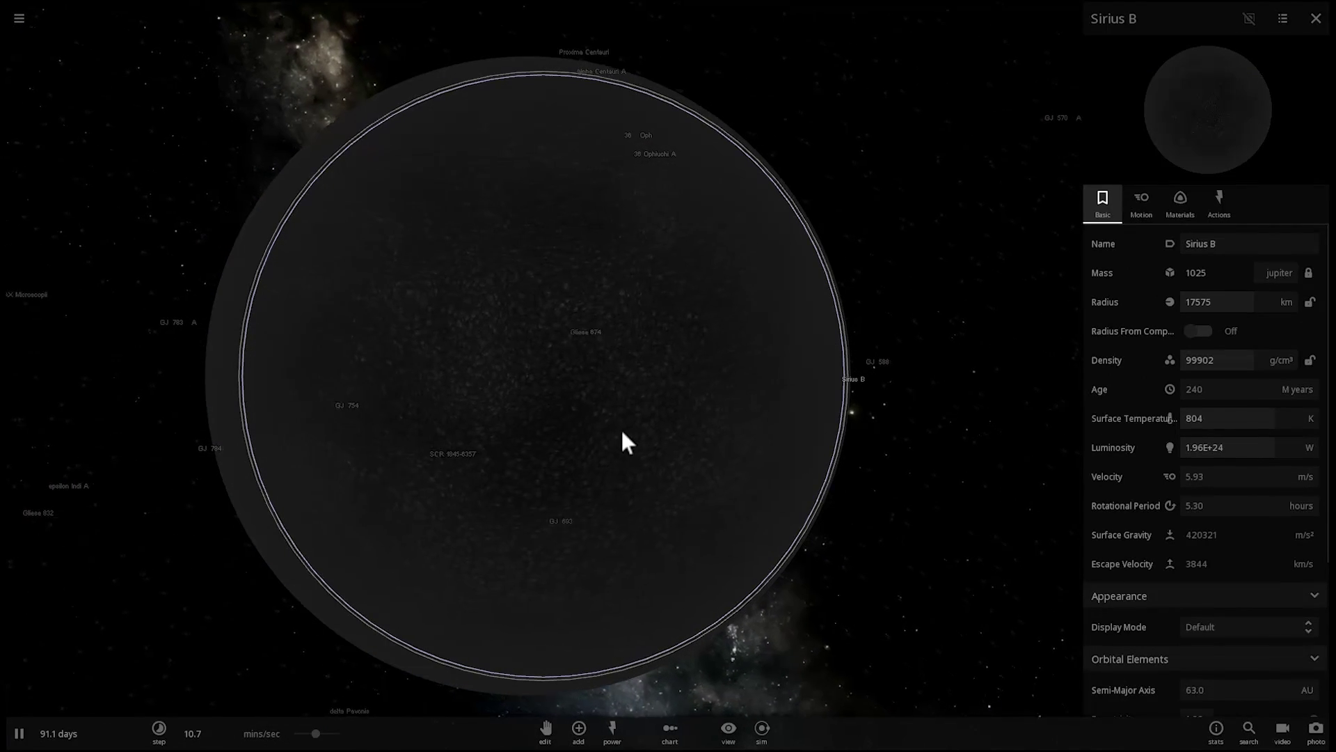
{"action": "scroll", "coordinate": [619, 431], "scroll_direction": "down", "scroll_amount": 3}
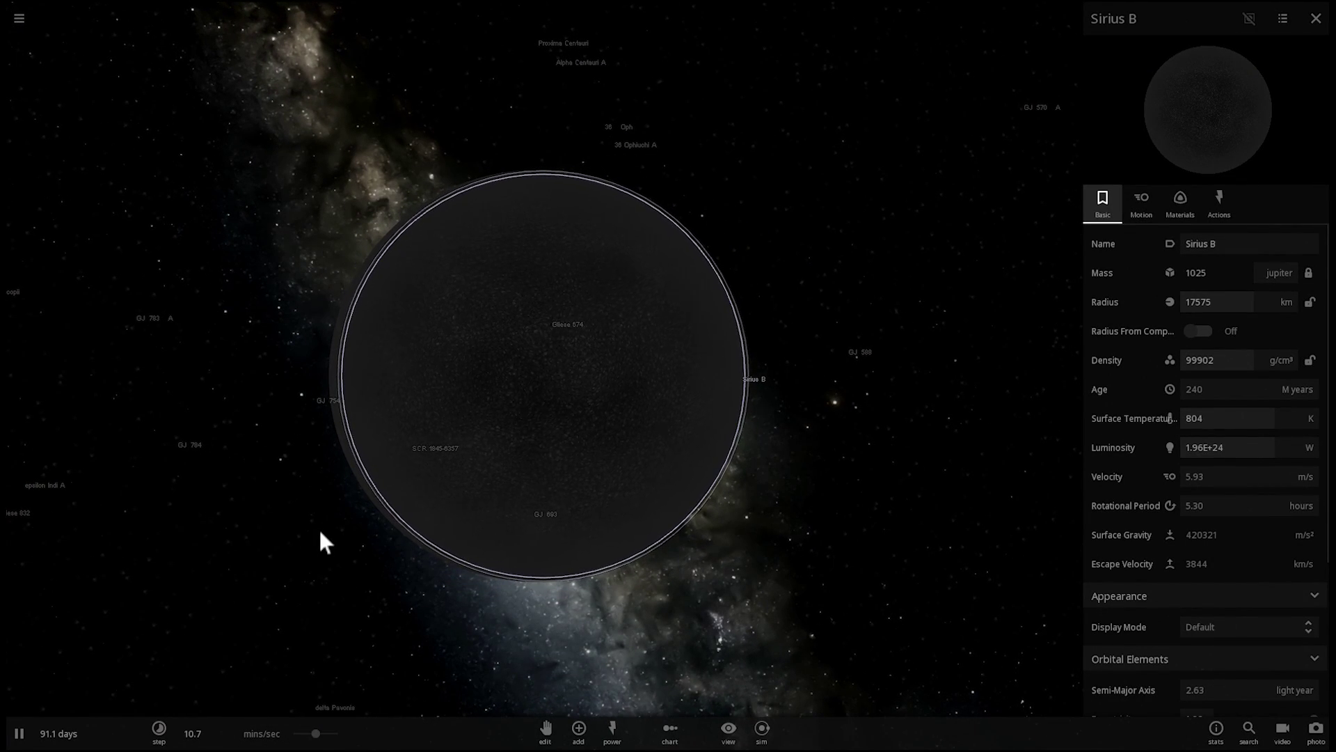
Step: Clear the simulation search filter and open the Solar System simulation
{"action": "left_click_drag", "start_coordinate": [321, 534], "coordinate": [40, 33]}
{"action": "left_click", "coordinate": [20, 19]}
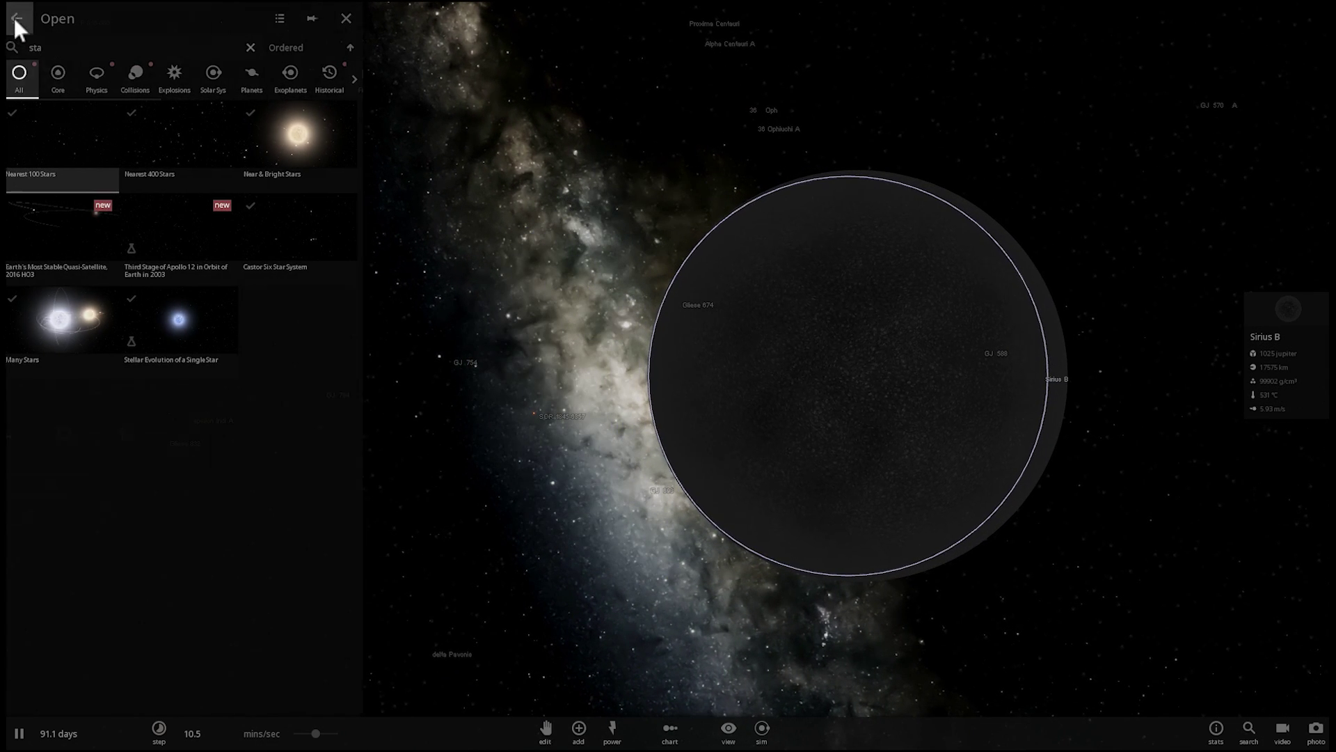
{"action": "left_click", "coordinate": [16, 19]}
{"action": "left_click", "coordinate": [83, 220]}
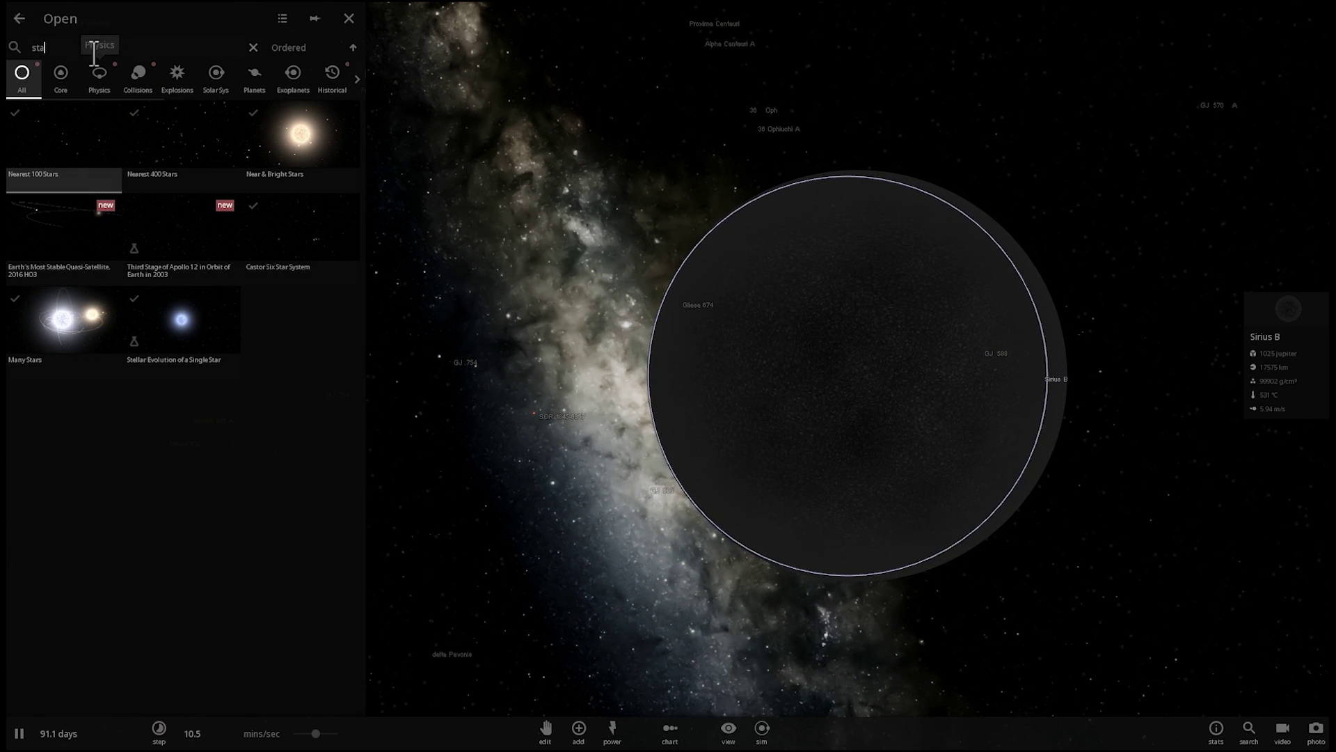
{"action": "left_click", "coordinate": [257, 48]}
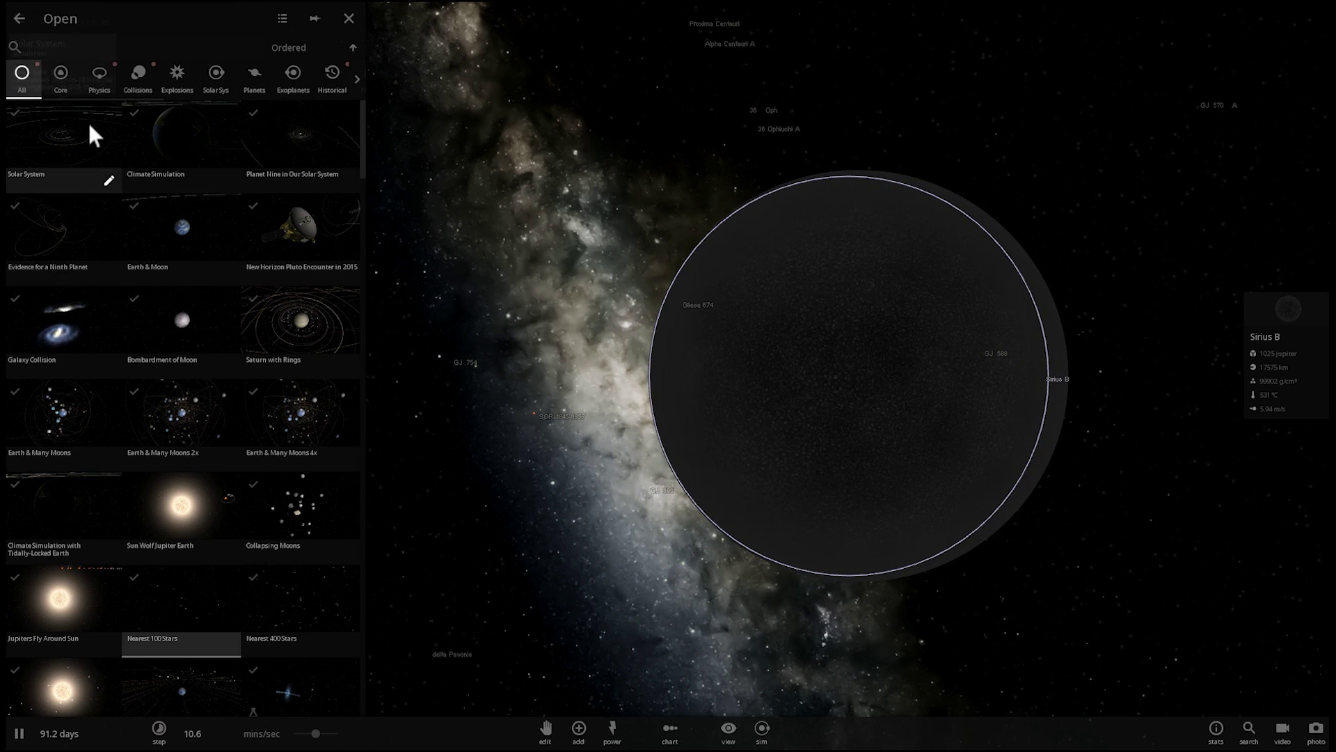
{"action": "left_click", "coordinate": [47, 154]}
Step: Open the Sun's properties and set its age to 12 G years
{"action": "left_click", "coordinate": [662, 378]}
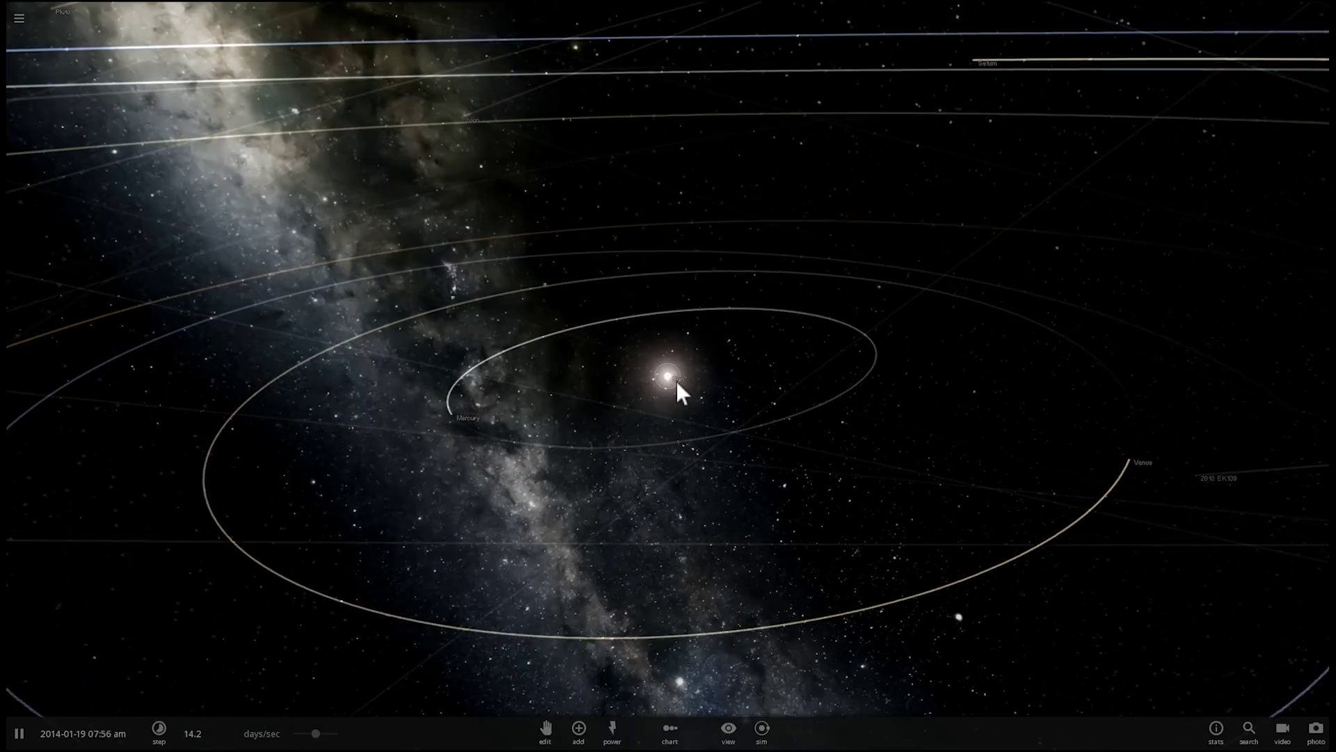
{"action": "left_click", "coordinate": [678, 389]}
{"action": "left_click", "coordinate": [1287, 310]}
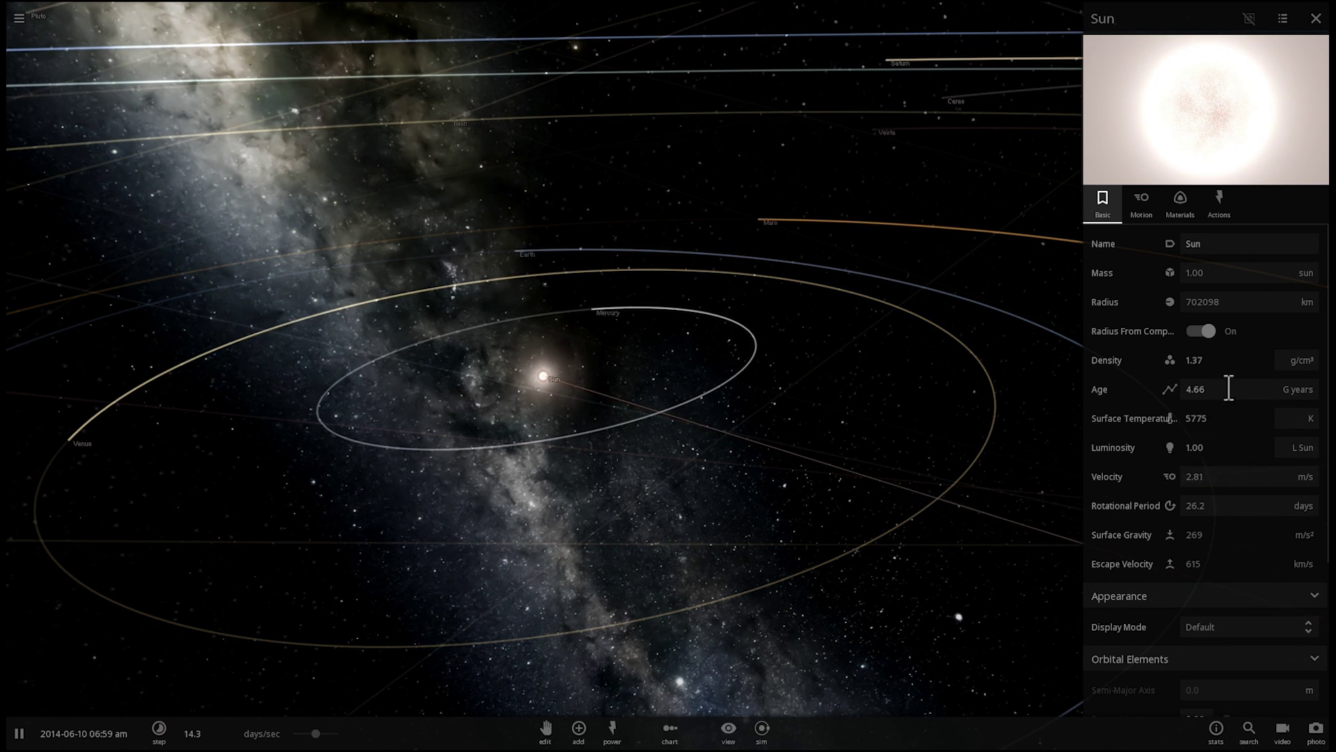
{"action": "type", "text": "12"}
{"action": "left_click", "coordinate": [1200, 331]}
{"action": "left_click", "coordinate": [1198, 326]}
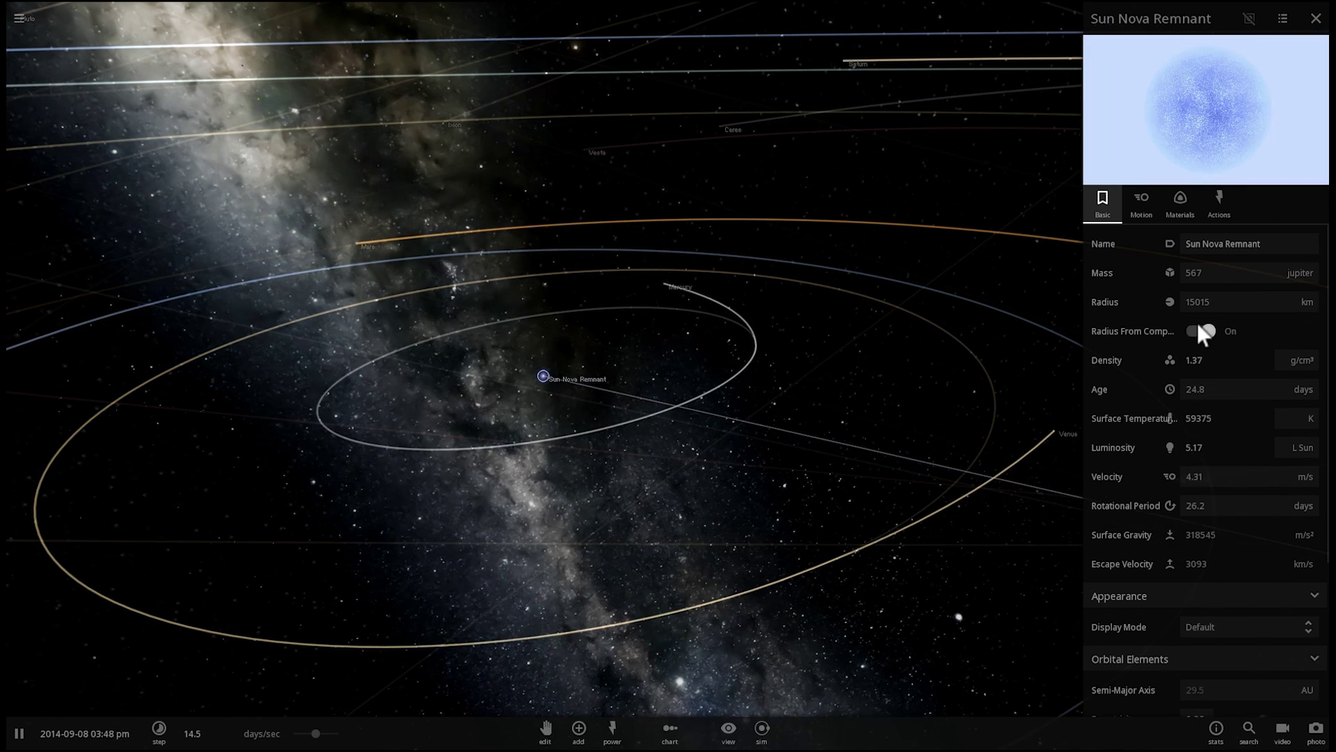
{"action": "scroll", "coordinate": [560, 395], "scroll_direction": "up", "scroll_amount": 5}
{"action": "scroll", "coordinate": [549, 394], "scroll_direction": "up", "scroll_amount": 10}
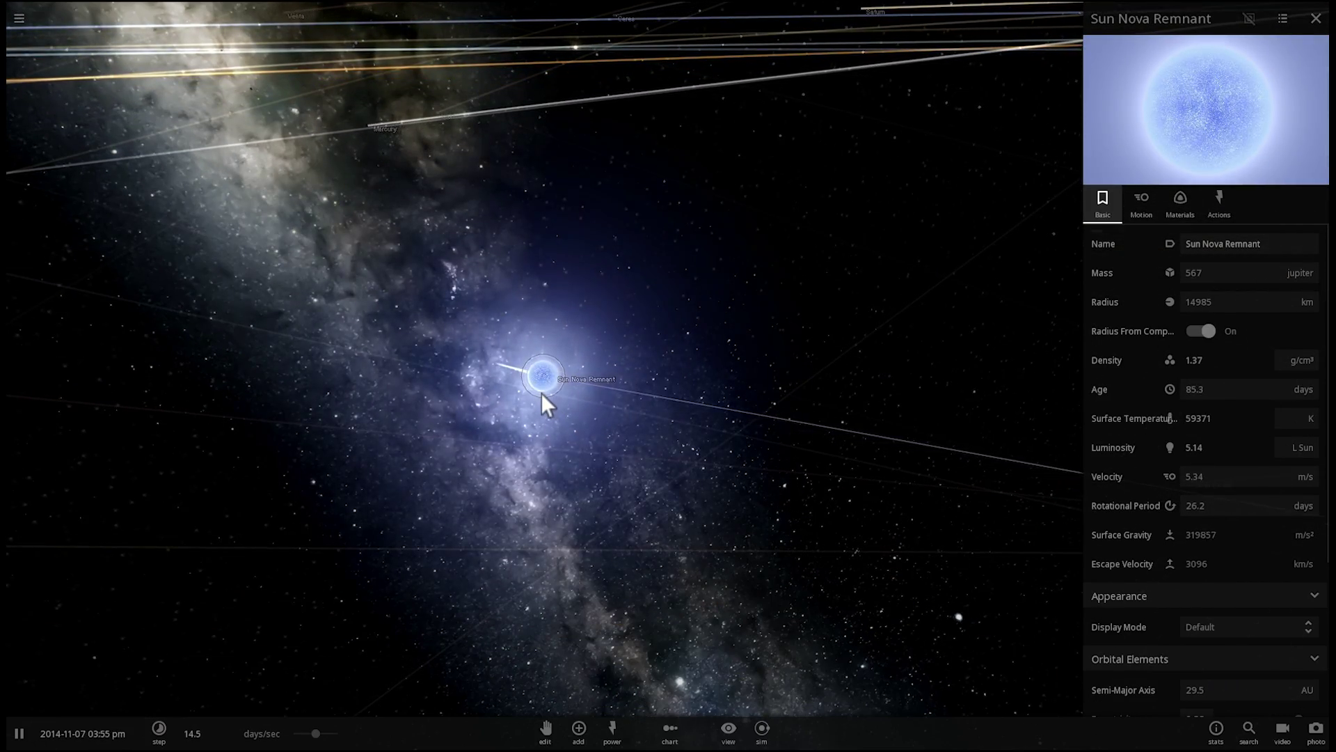
Step: Switch the mass unit of the Sun Nova Remnant from Jupiter to Sun masses
{"action": "scroll", "coordinate": [541, 393], "scroll_direction": "up", "scroll_amount": 5}
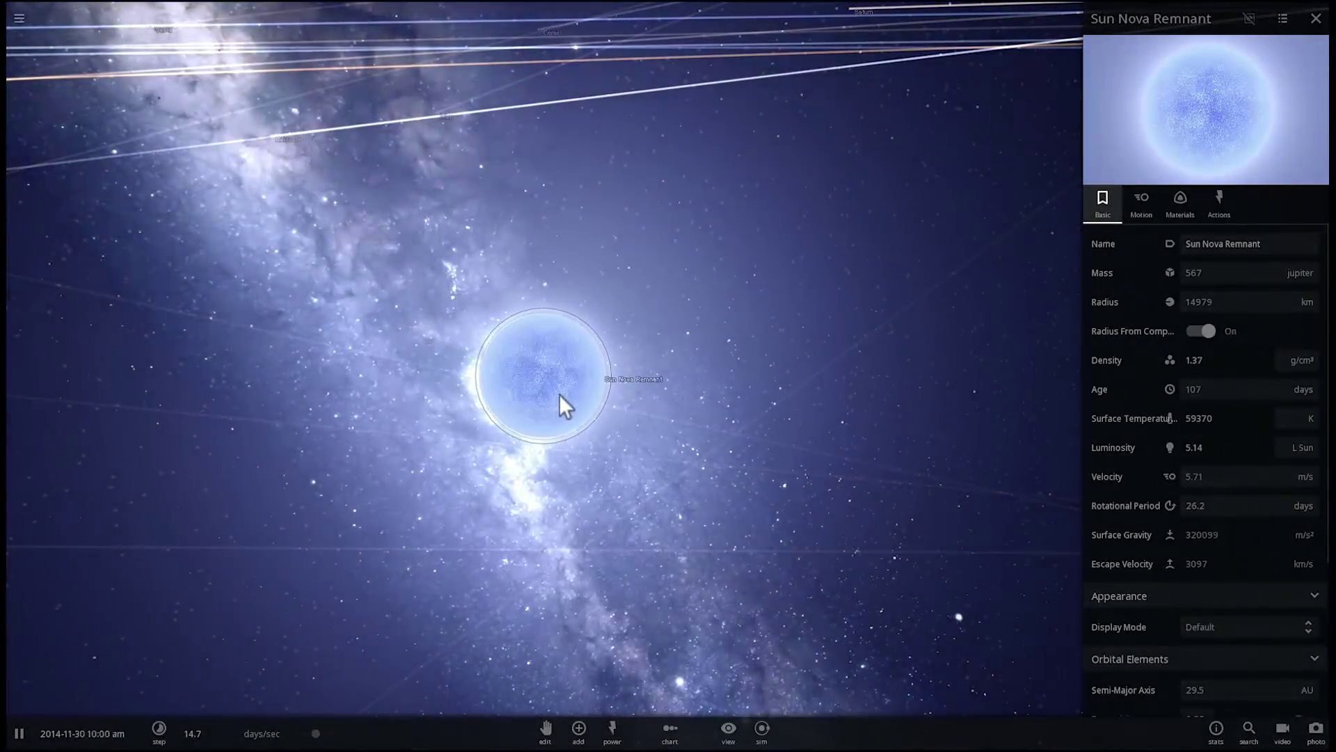
{"action": "left_click_drag", "start_coordinate": [558, 394], "coordinate": [594, 409]}
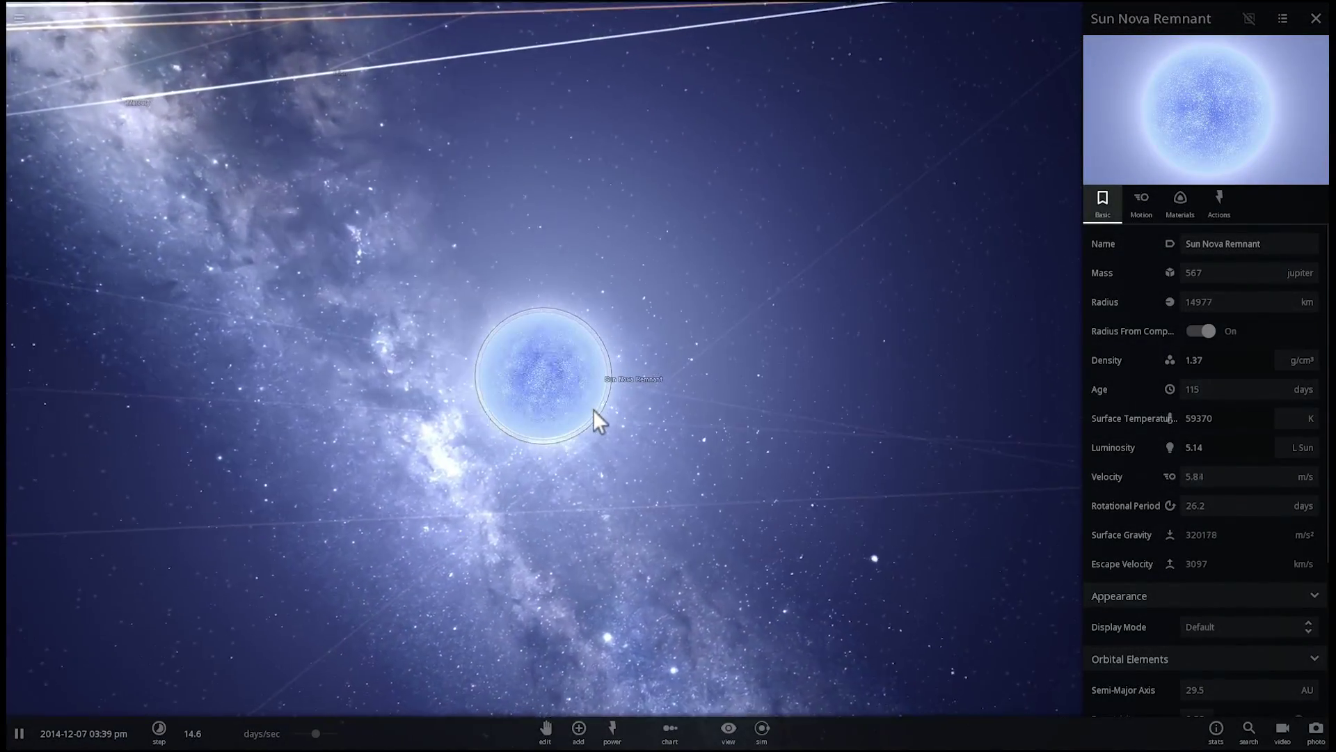
{"action": "scroll", "coordinate": [876, 293], "scroll_direction": "up", "scroll_amount": 2}
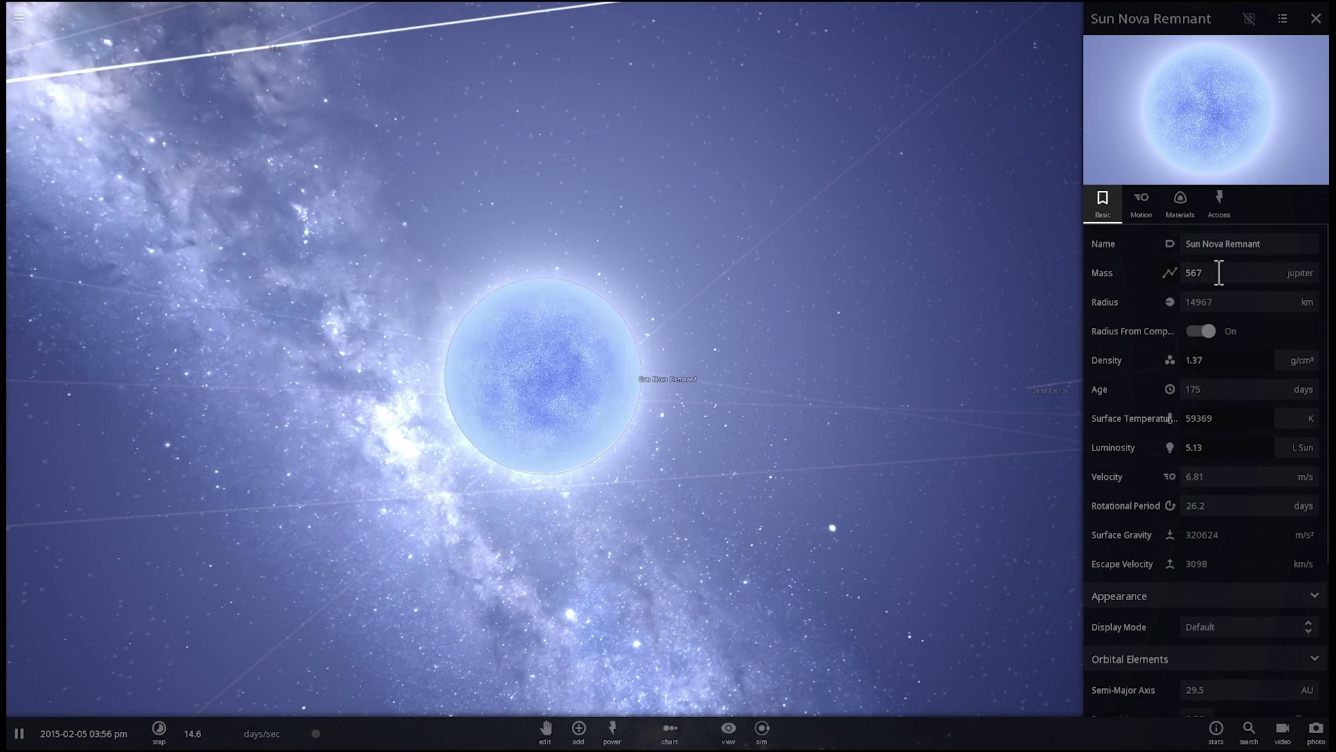
{"action": "left_click", "coordinate": [1300, 270]}
{"action": "left_click", "coordinate": [1306, 253]}
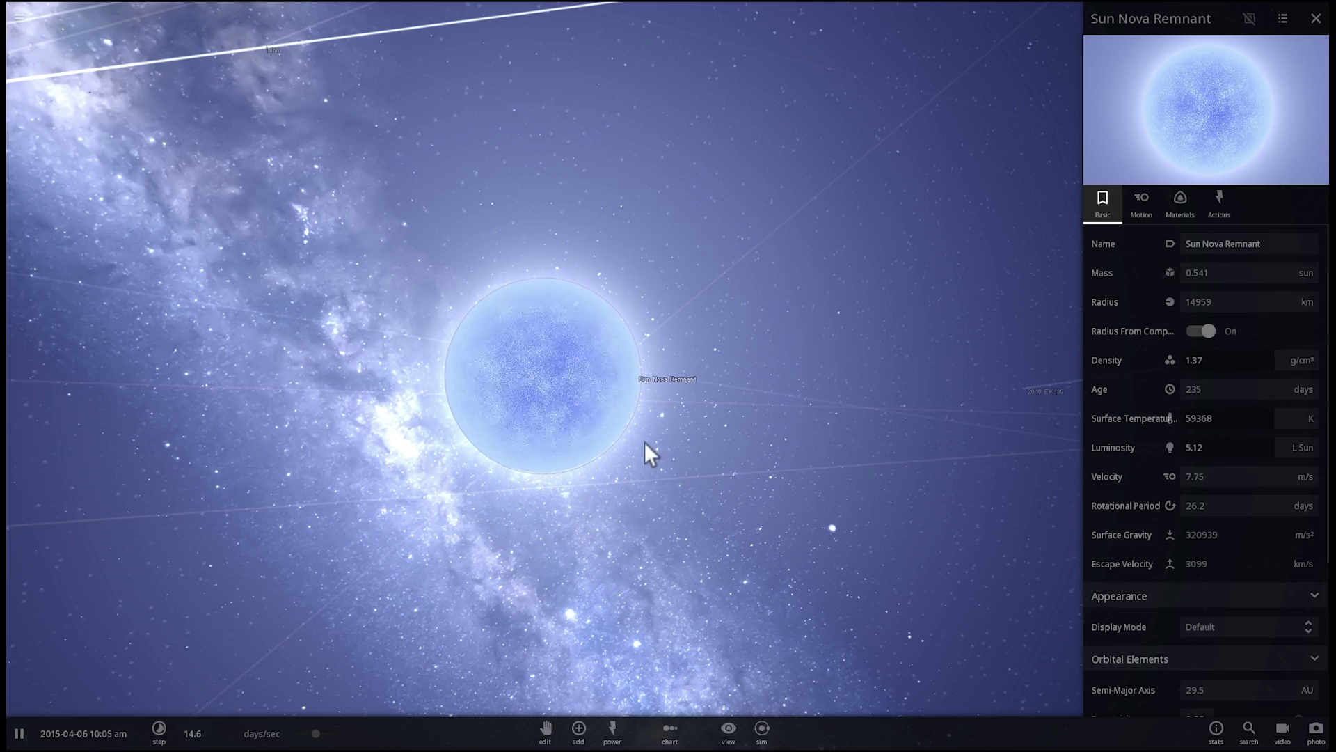
Step: Examine the Sun Nova Remnant's surface and glow from close up and from farther away
{"action": "left_click_drag", "start_coordinate": [645, 441], "coordinate": [569, 454]}
{"action": "scroll", "coordinate": [569, 454], "scroll_direction": "up", "scroll_amount": 3}
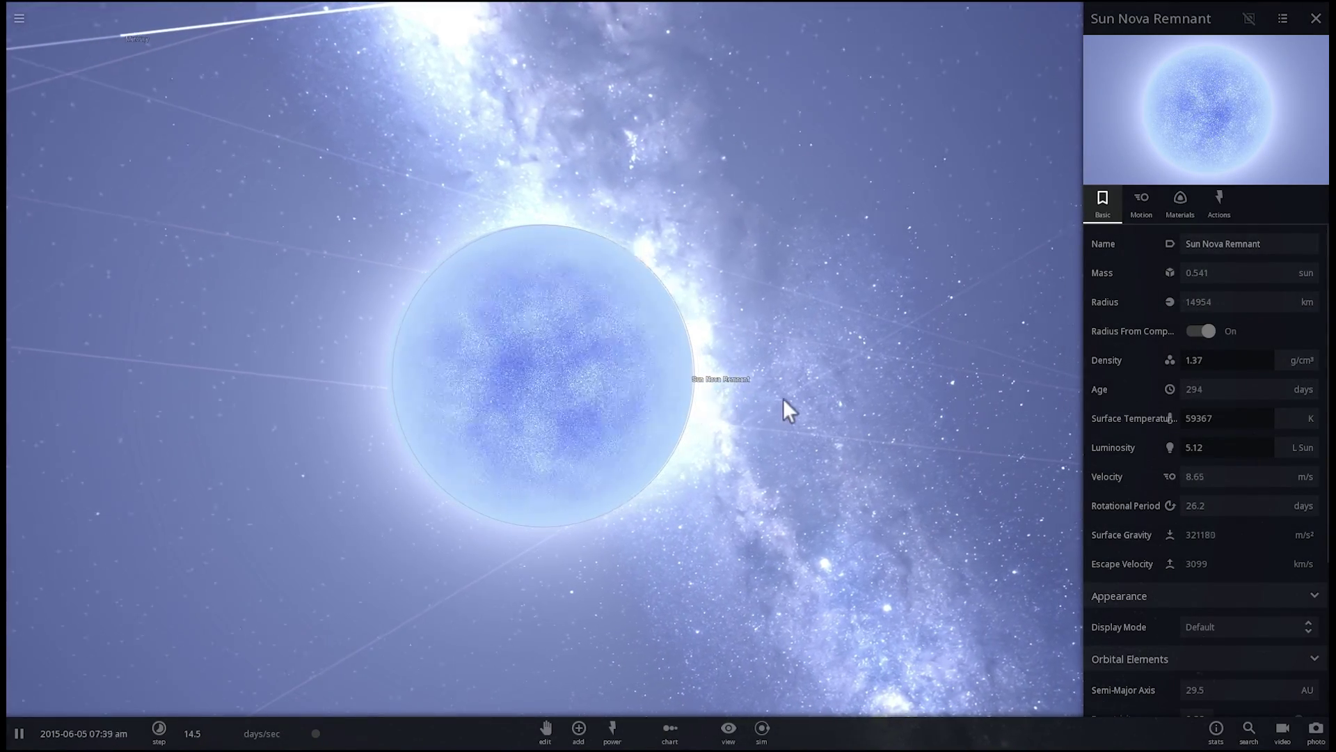
{"action": "scroll", "coordinate": [785, 398], "scroll_direction": "down", "scroll_amount": 3}
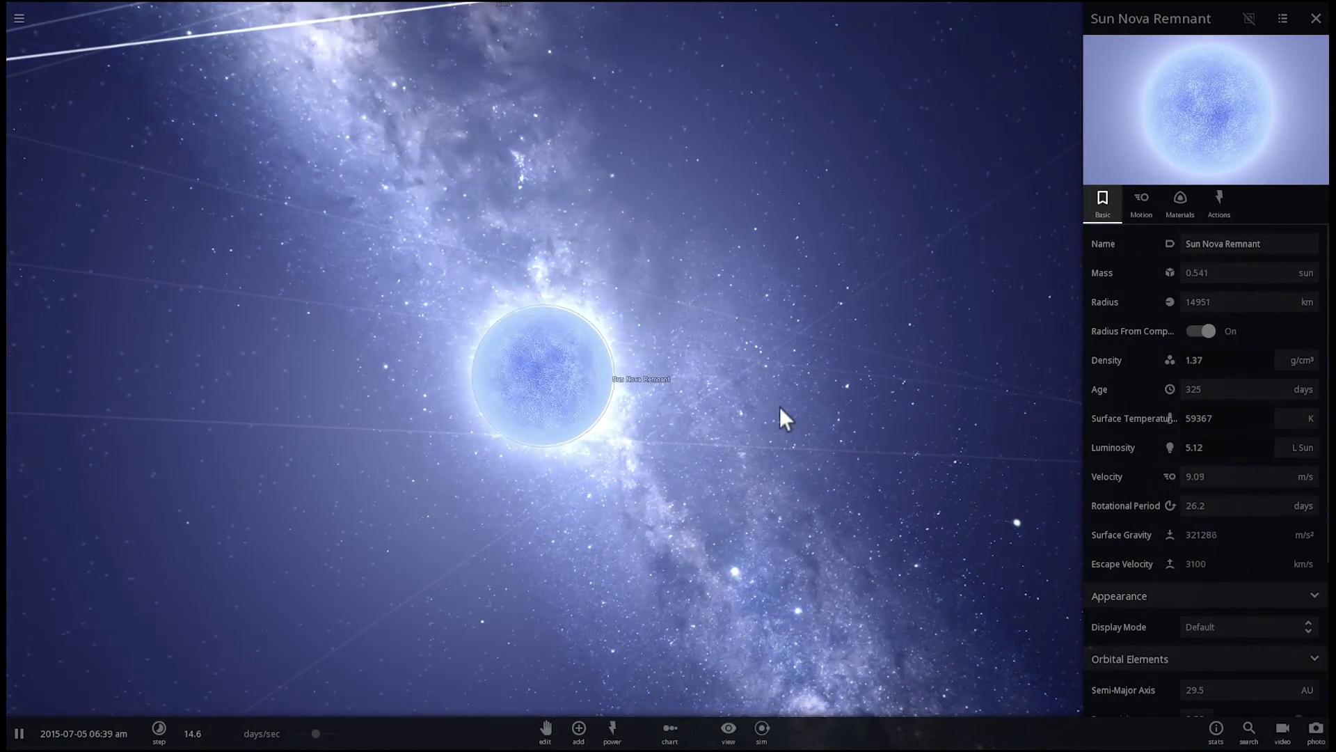
{"action": "left_click_drag", "start_coordinate": [769, 422], "coordinate": [729, 437]}
{"action": "scroll", "coordinate": [703, 440], "scroll_direction": "up", "scroll_amount": 2}
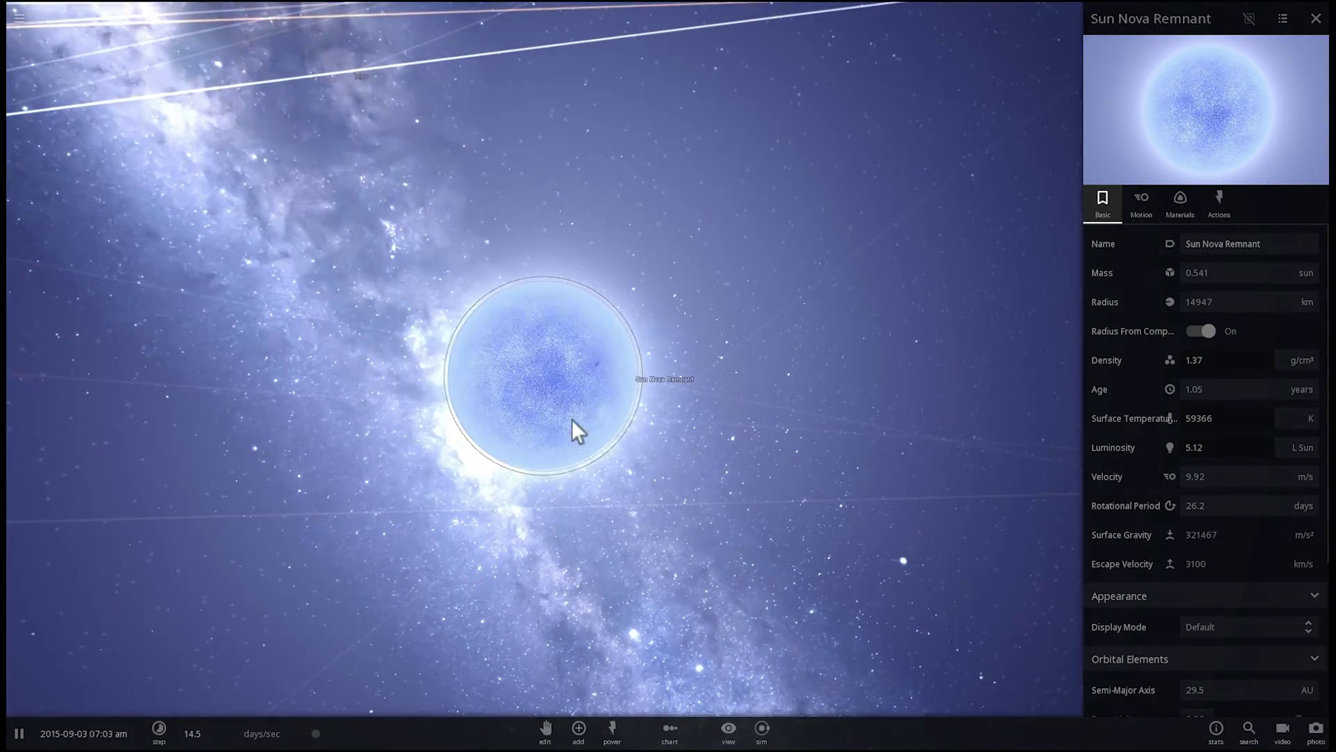
{"action": "scroll", "coordinate": [571, 424], "scroll_direction": "down", "scroll_amount": 5}
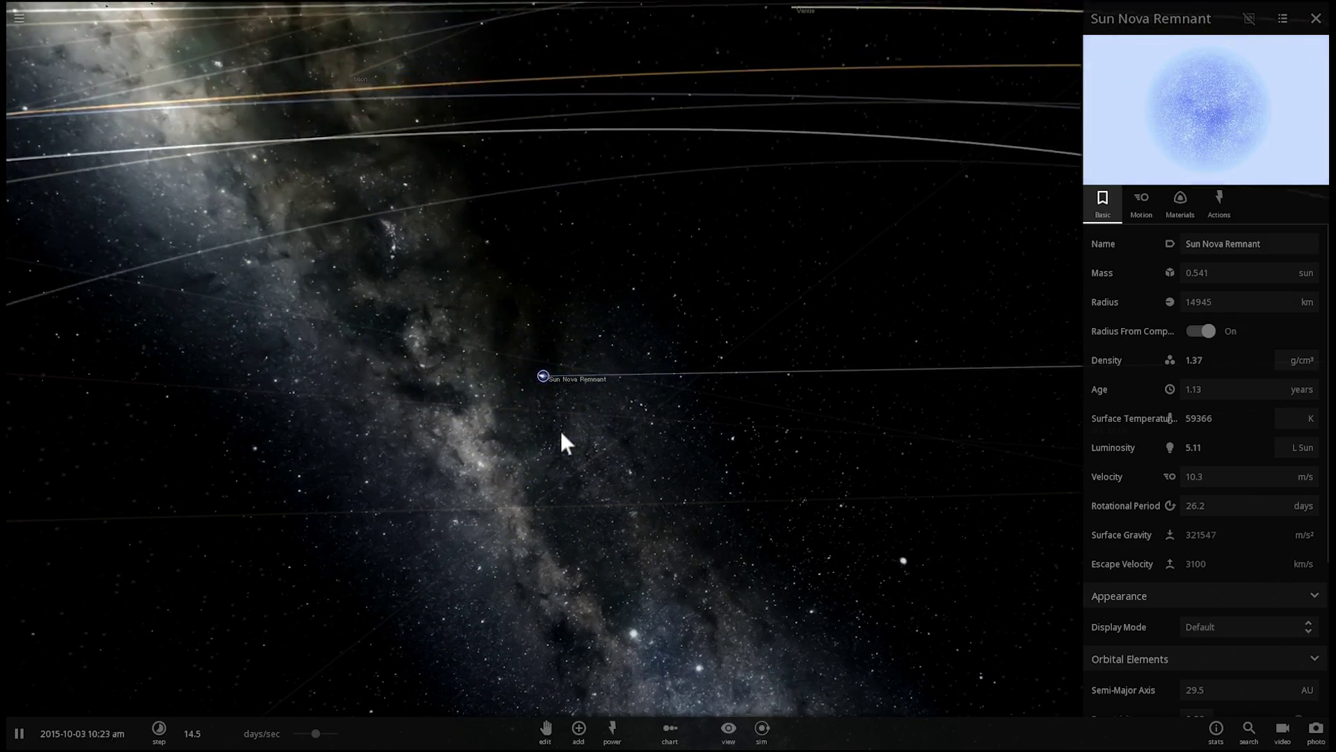
{"action": "scroll", "coordinate": [561, 431], "scroll_direction": "up", "scroll_amount": 5}
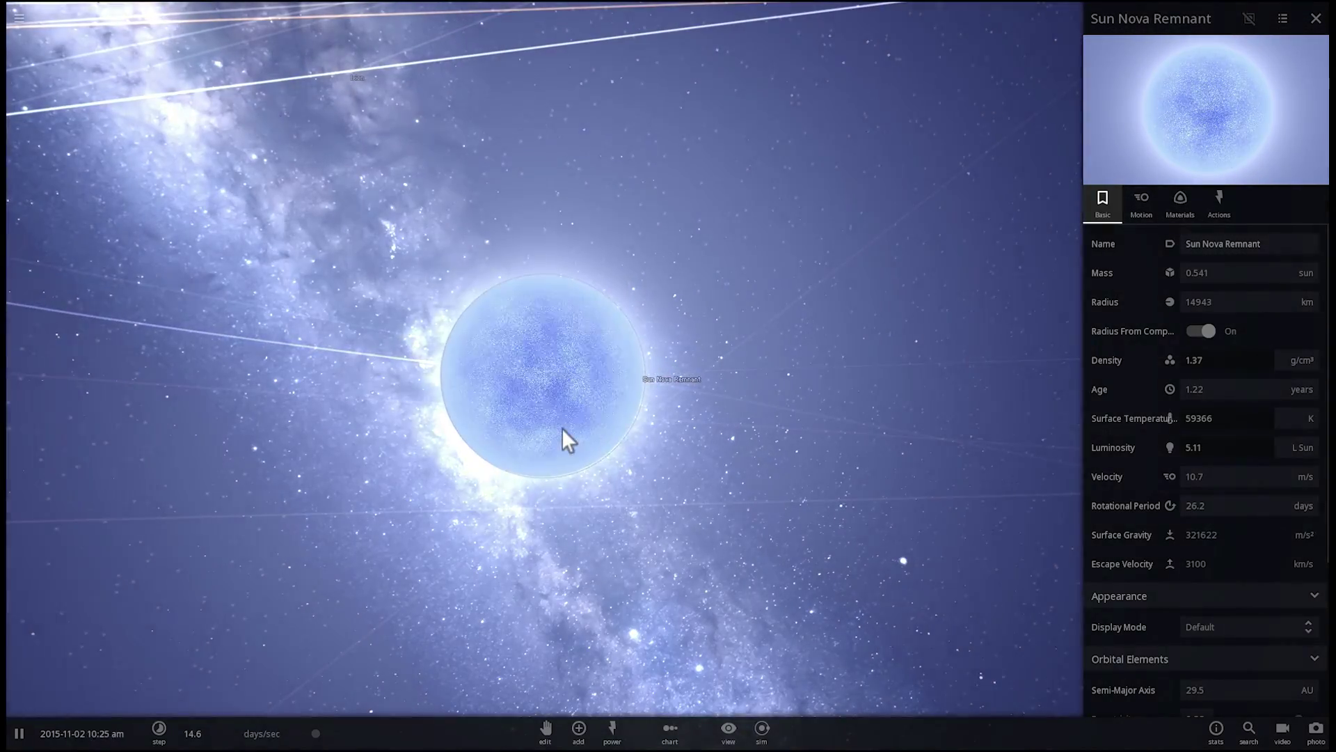
{"action": "scroll", "coordinate": [562, 428], "scroll_direction": "down", "scroll_amount": 4}
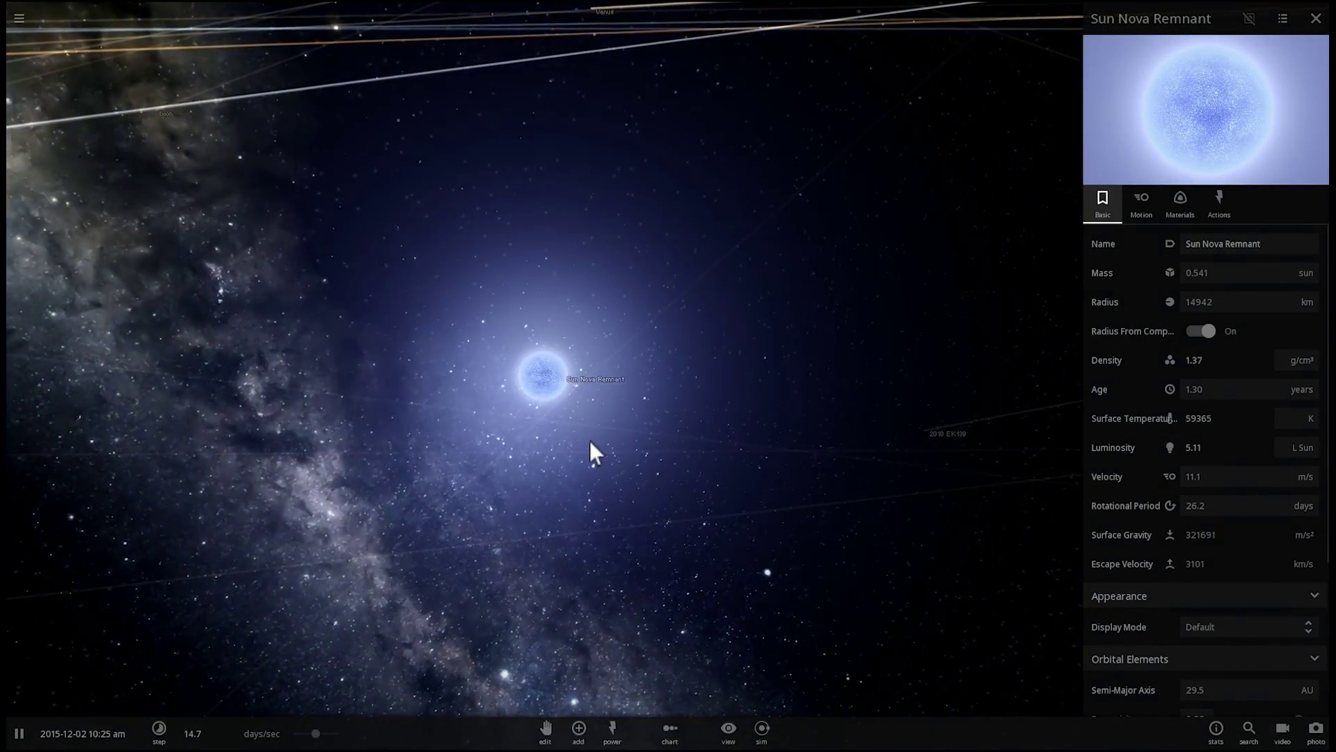
{"action": "scroll", "coordinate": [509, 403], "scroll_direction": "down", "scroll_amount": 2}
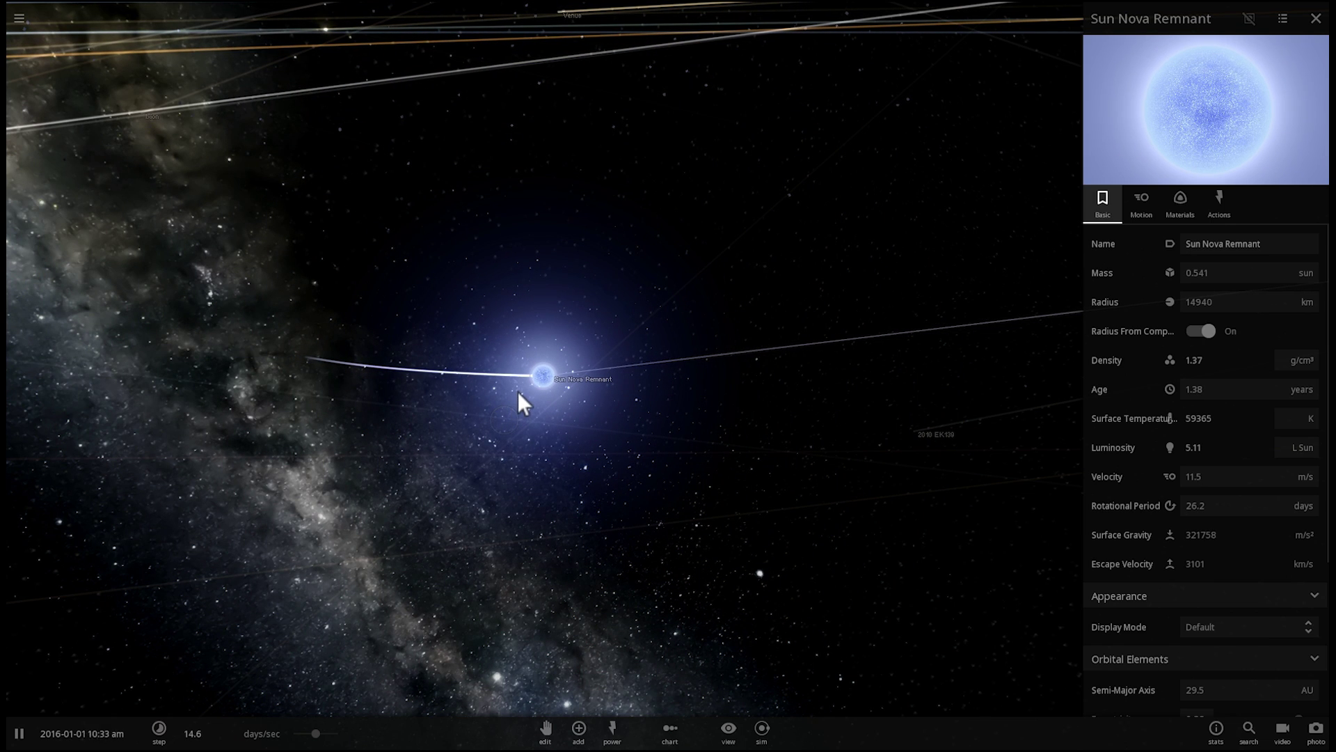
{"action": "left_click", "coordinate": [728, 730]}
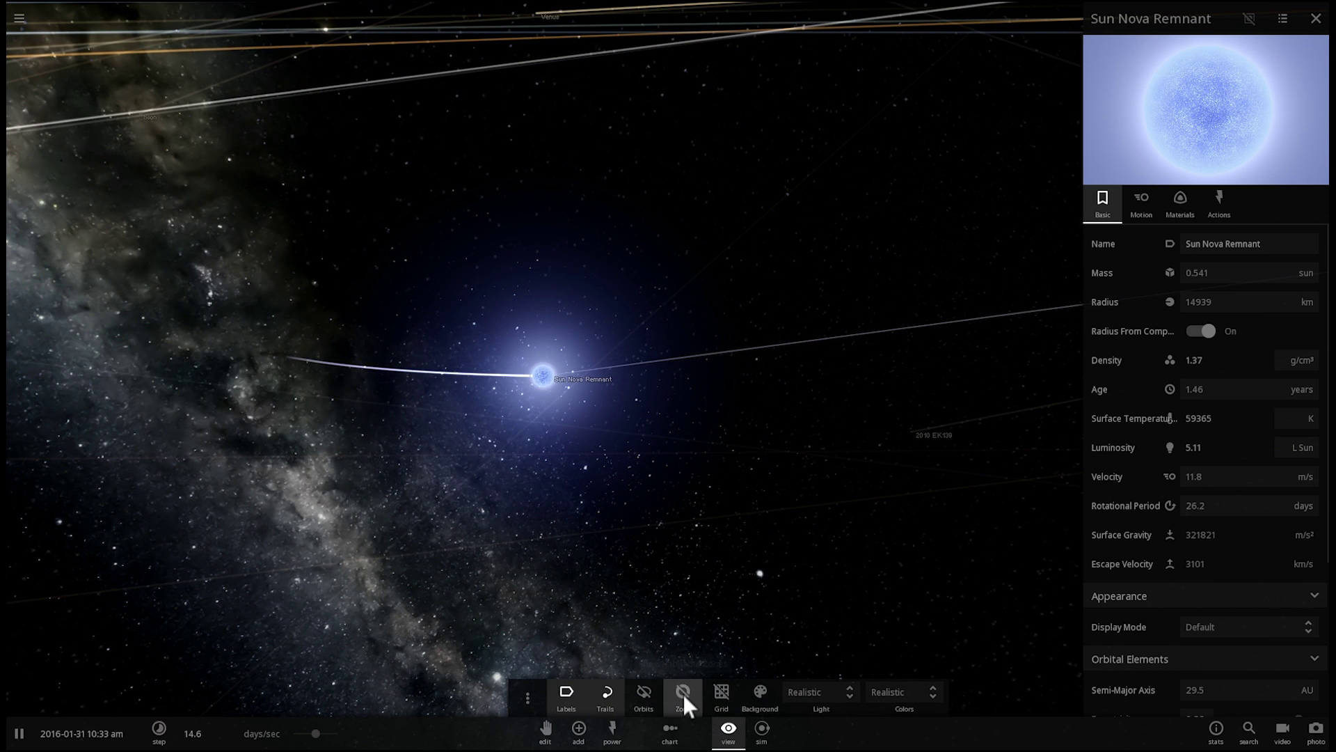
{"action": "left_click", "coordinate": [731, 724]}
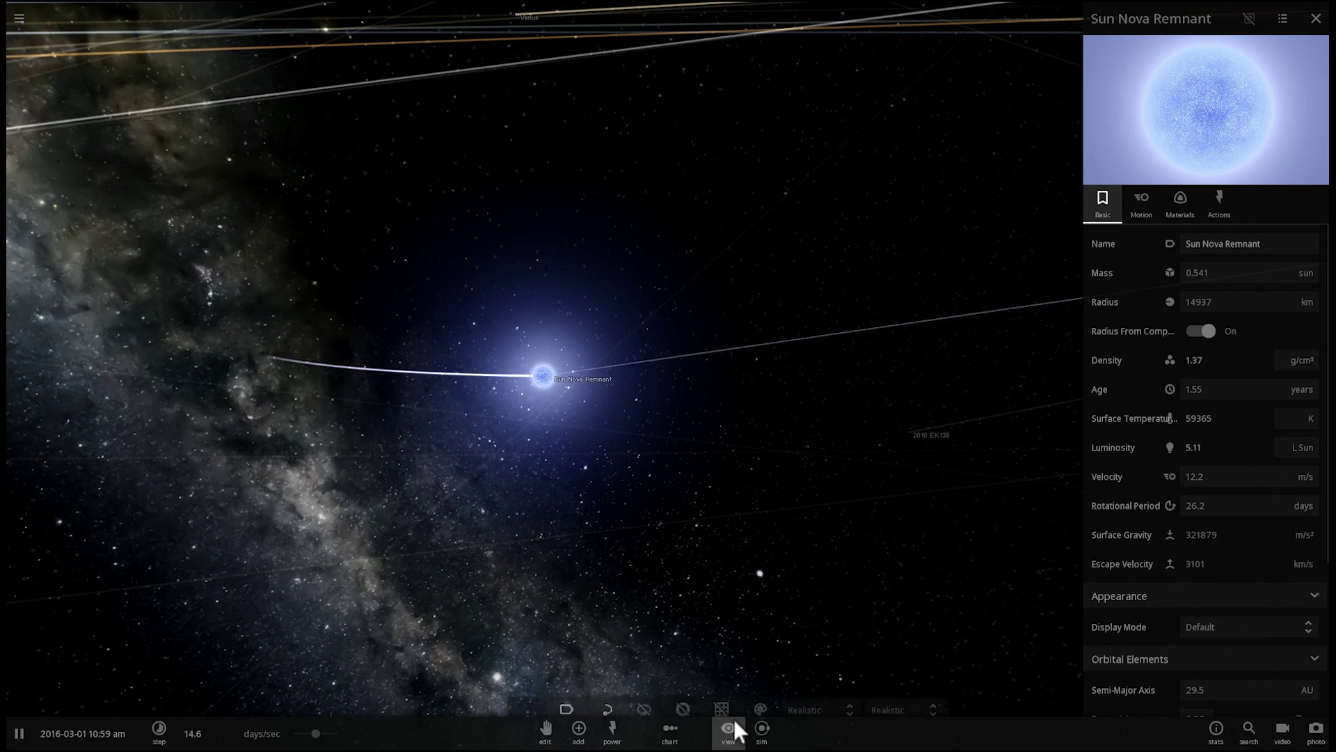
Step: Add Earth in an orbit about 1.2 million km from the Sun Nova Remnant
{"action": "scroll", "coordinate": [624, 516], "scroll_direction": "down", "scroll_amount": 1}
{"action": "left_click_drag", "start_coordinate": [624, 525], "coordinate": [600, 534]}
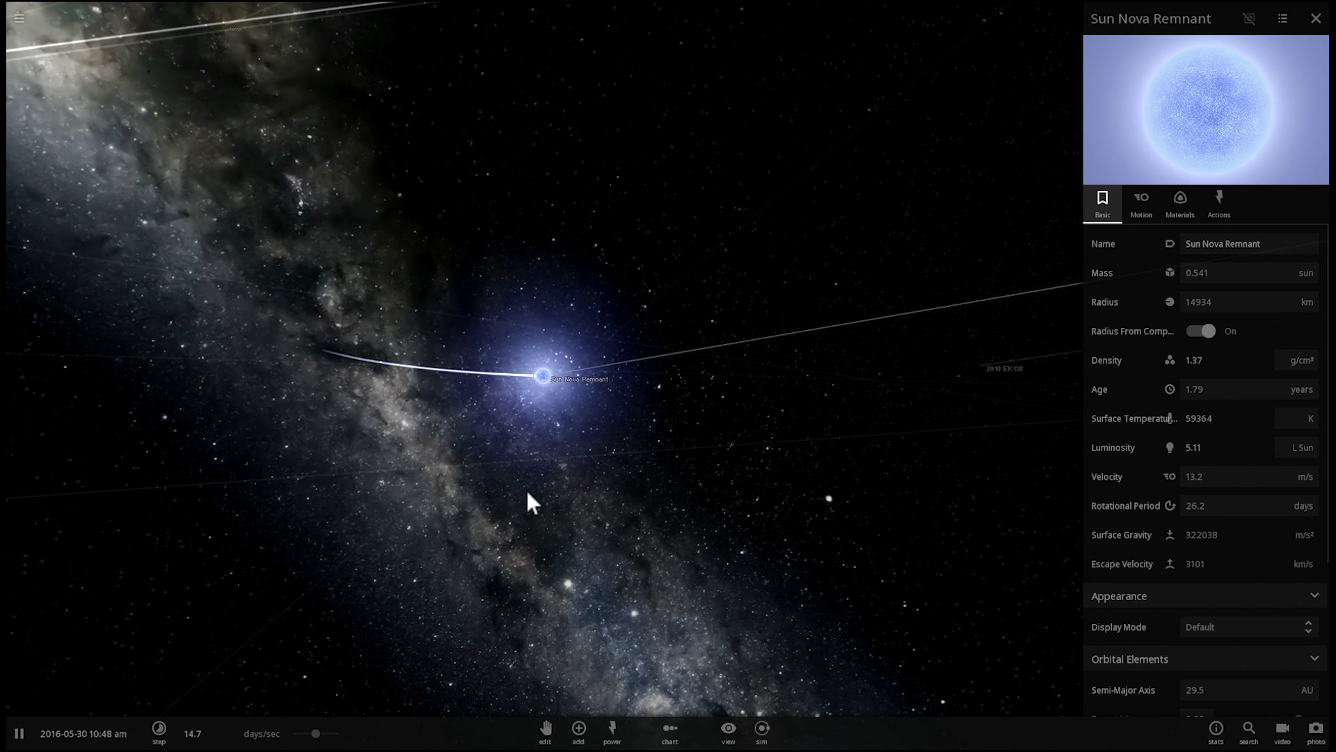
{"action": "left_click", "coordinate": [579, 728]}
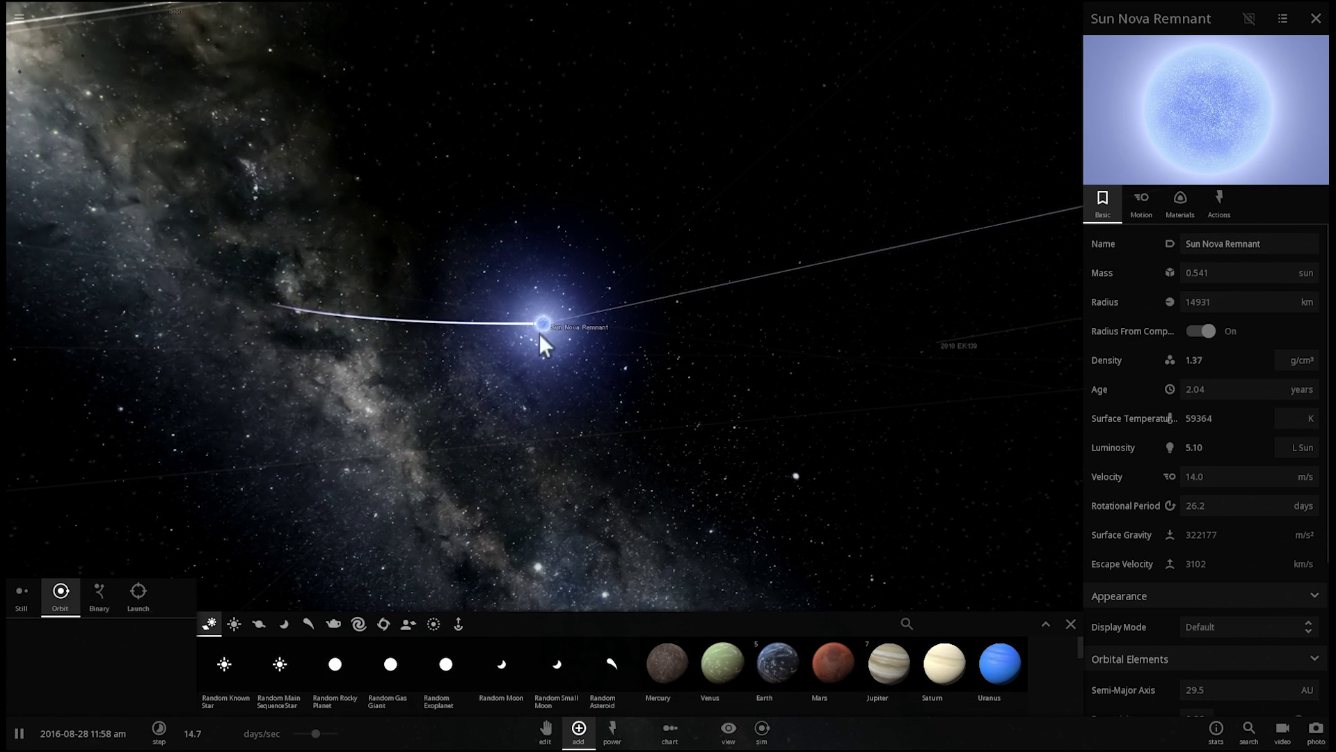
{"action": "left_click", "coordinate": [779, 661]}
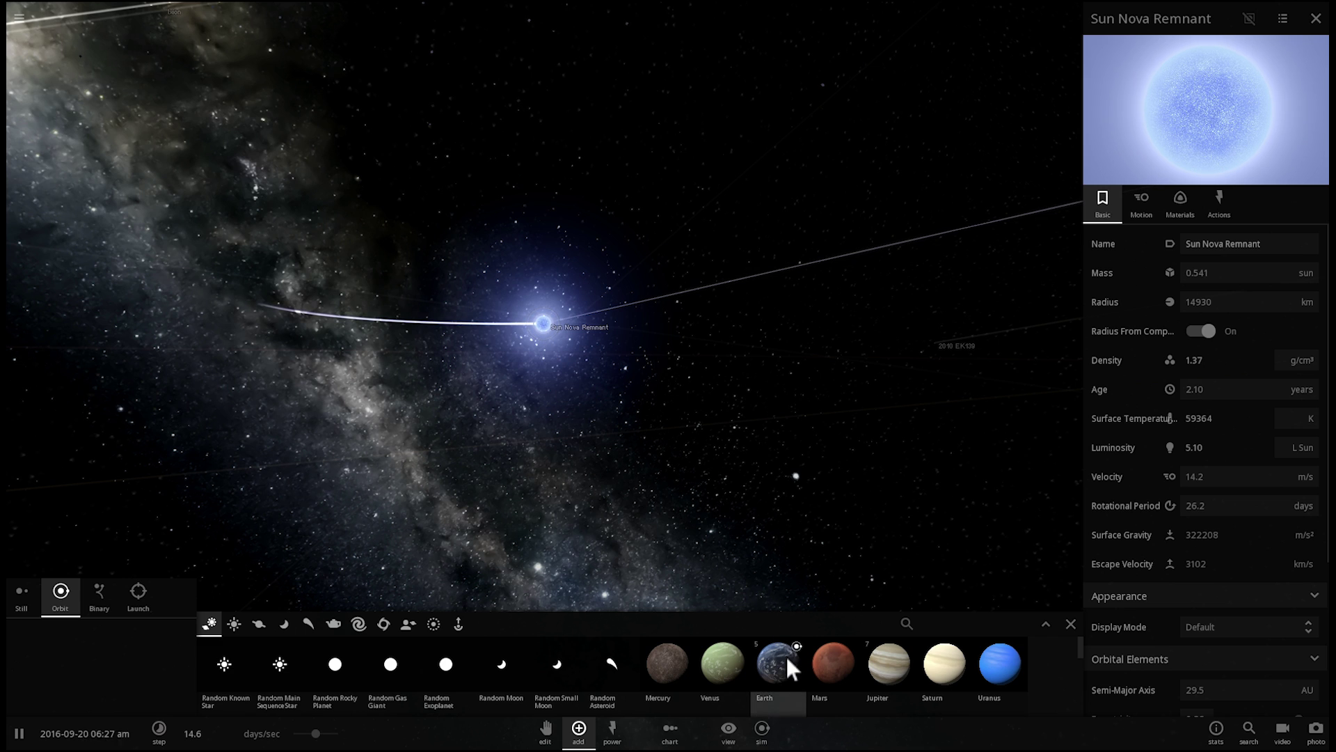
{"action": "left_click", "coordinate": [717, 528]}
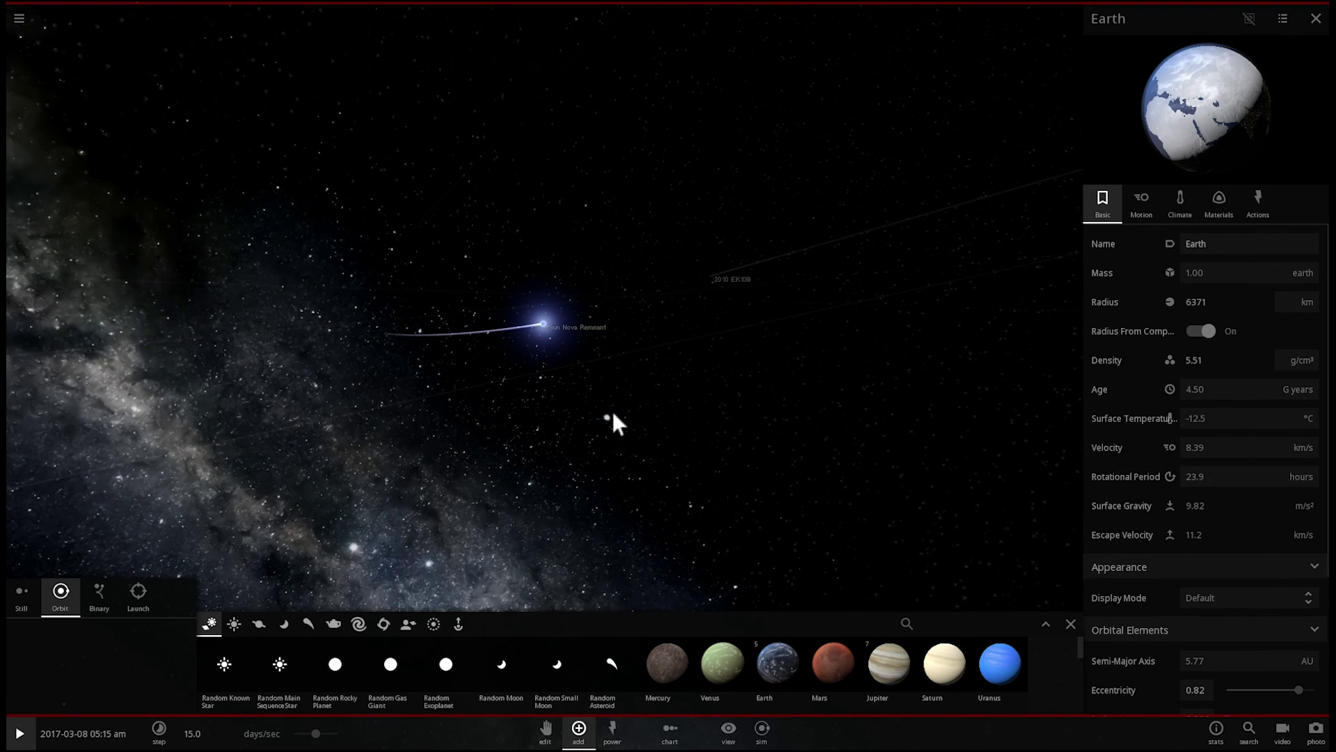
Step: In Earth's orbital elements, set the semi-major axis to 0.005 AU and the eccentricity to 0
{"action": "left_click", "coordinate": [1142, 203]}
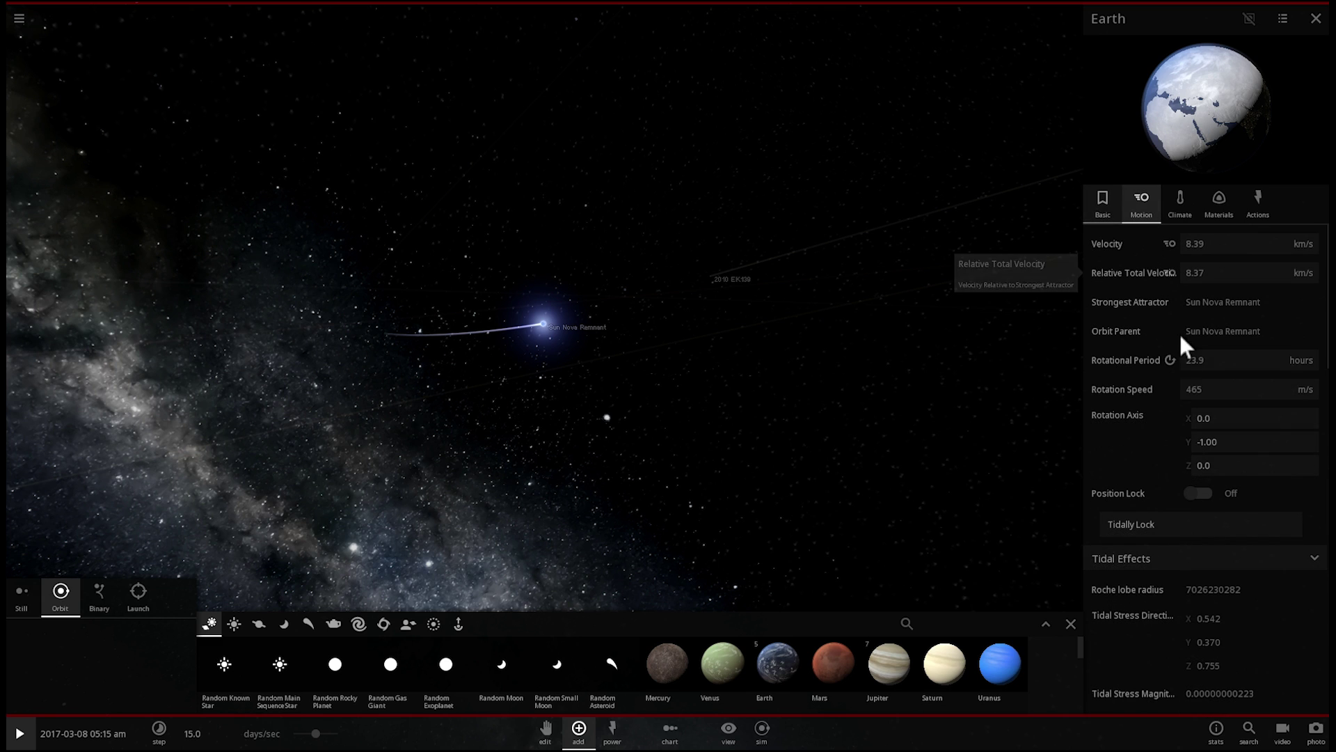
{"action": "scroll", "coordinate": [1183, 344], "scroll_direction": "down", "scroll_amount": 10}
{"action": "scroll", "coordinate": [1196, 396], "scroll_direction": "down", "scroll_amount": 1}
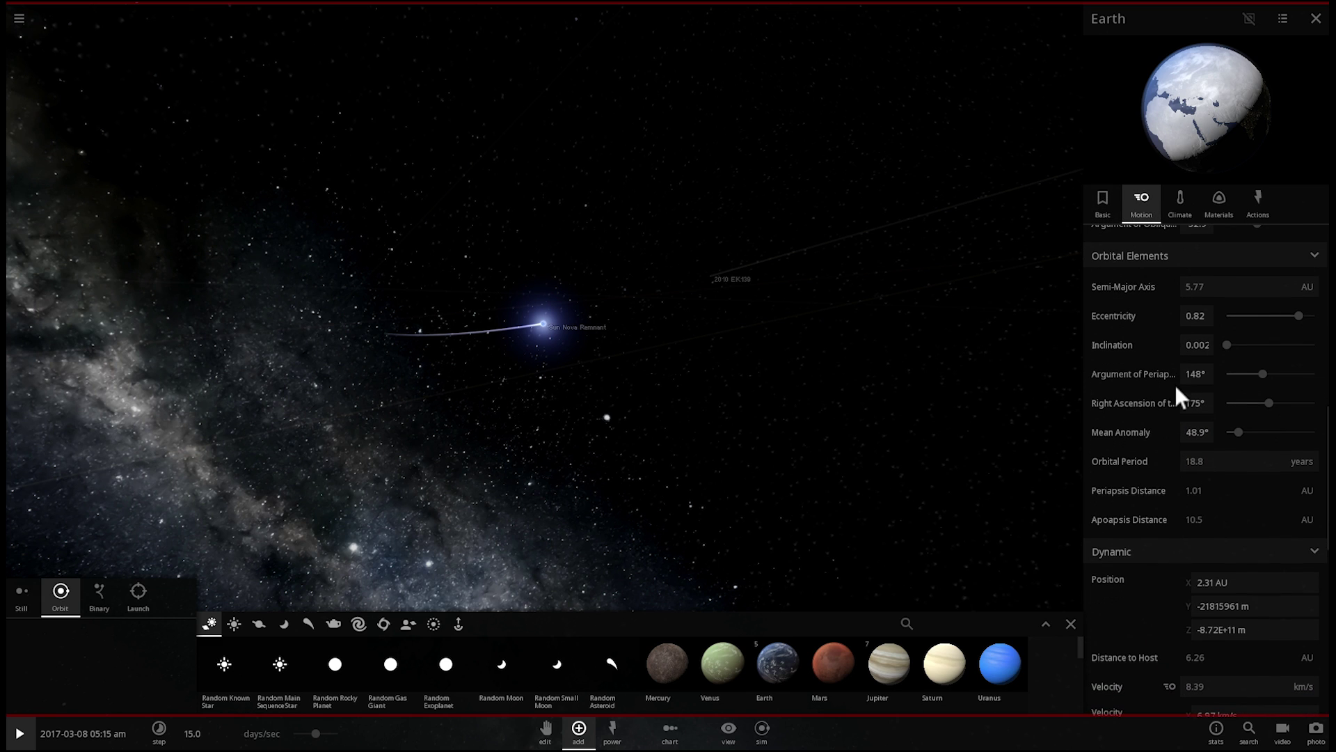
{"action": "left_click", "coordinate": [1244, 286]}
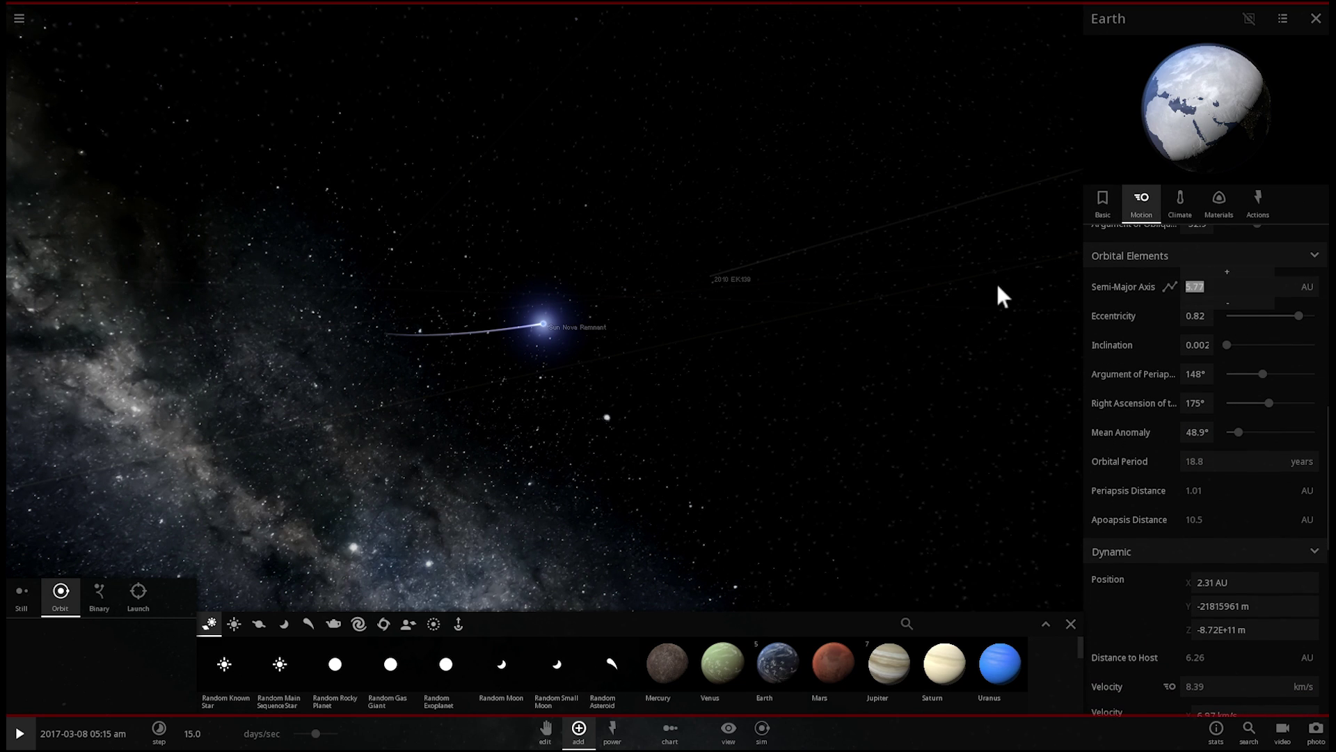
{"action": "type", "text": "0.005"}
{"action": "left_click_drag", "start_coordinate": [1299, 316], "coordinate": [1189, 315]}
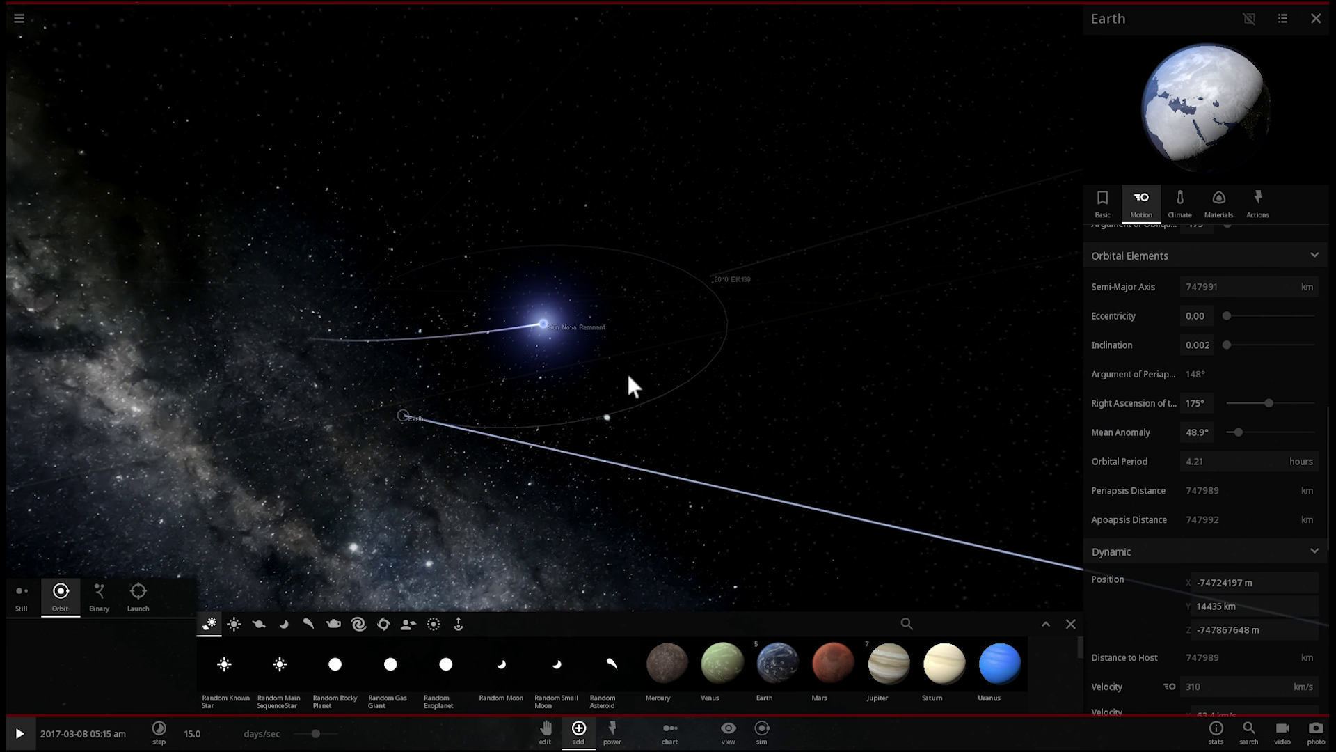
Step: Focus the view on Earth beside the Sun Nova Remnant and run the simulation
{"action": "scroll", "coordinate": [381, 436], "scroll_direction": "down", "scroll_amount": 2}
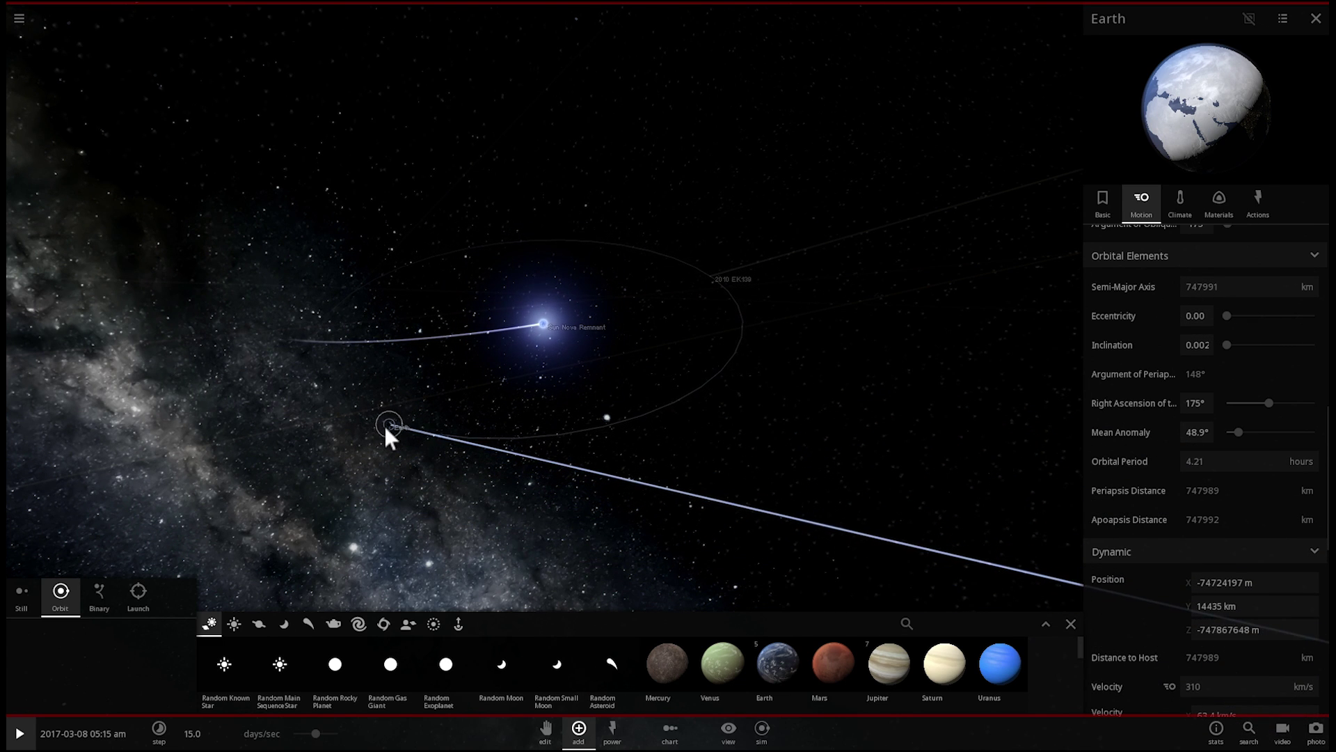
{"action": "double_click", "coordinate": [385, 425]}
{"action": "left_click_drag", "start_coordinate": [564, 353], "coordinate": [660, 316]}
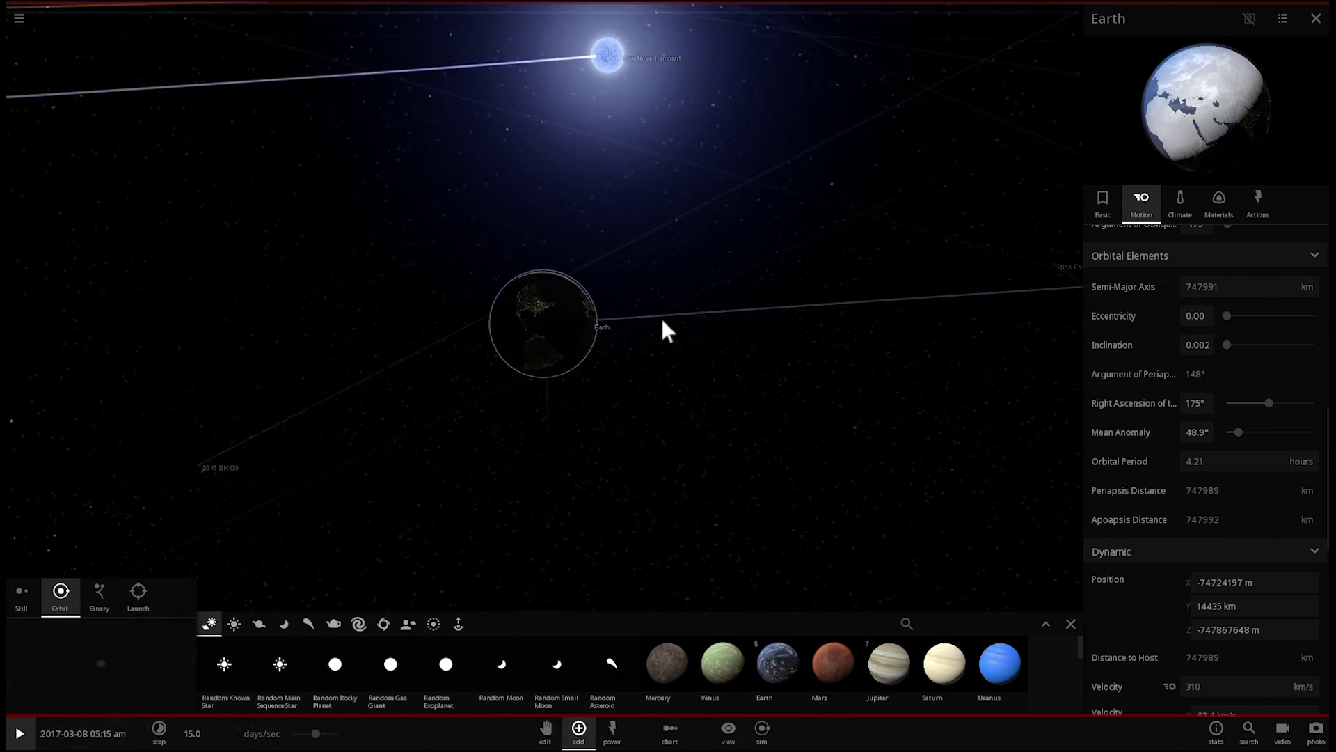
{"action": "scroll", "coordinate": [608, 319], "scroll_direction": "down", "scroll_amount": 1}
{"action": "key", "text": "space"}
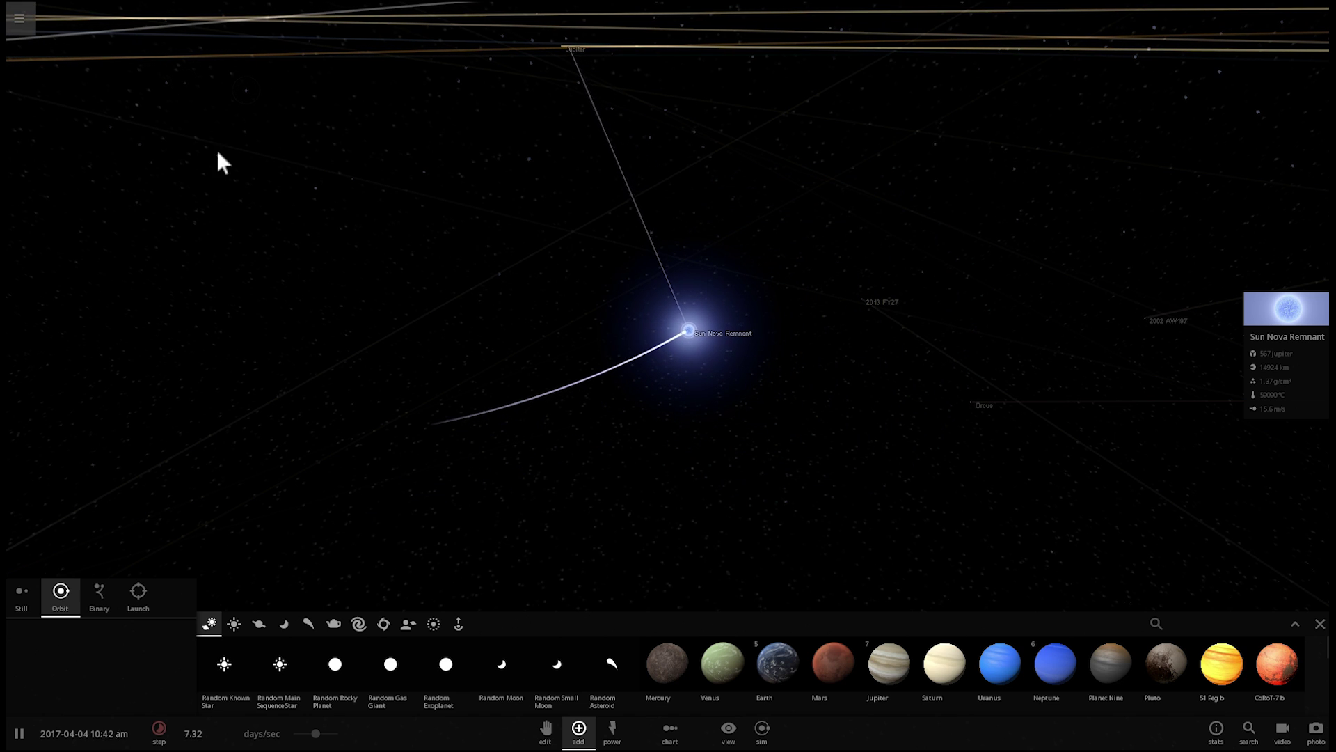
Step: Pause the simulation and add another Earth orbiting the Sun Nova Remnant at about 1.09 million km
{"action": "key", "text": "space"}
{"action": "left_click_drag", "start_coordinate": [694, 344], "coordinate": [625, 353]}
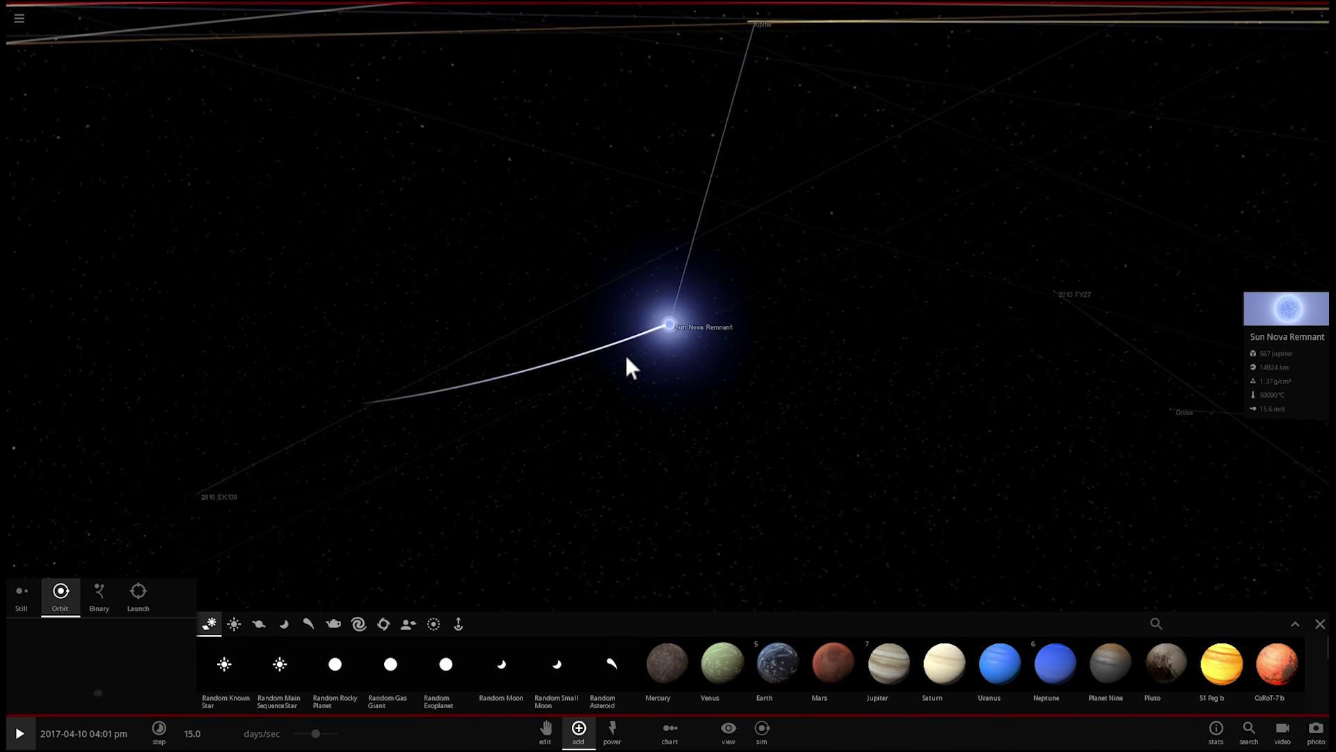
{"action": "left_click", "coordinate": [761, 661]}
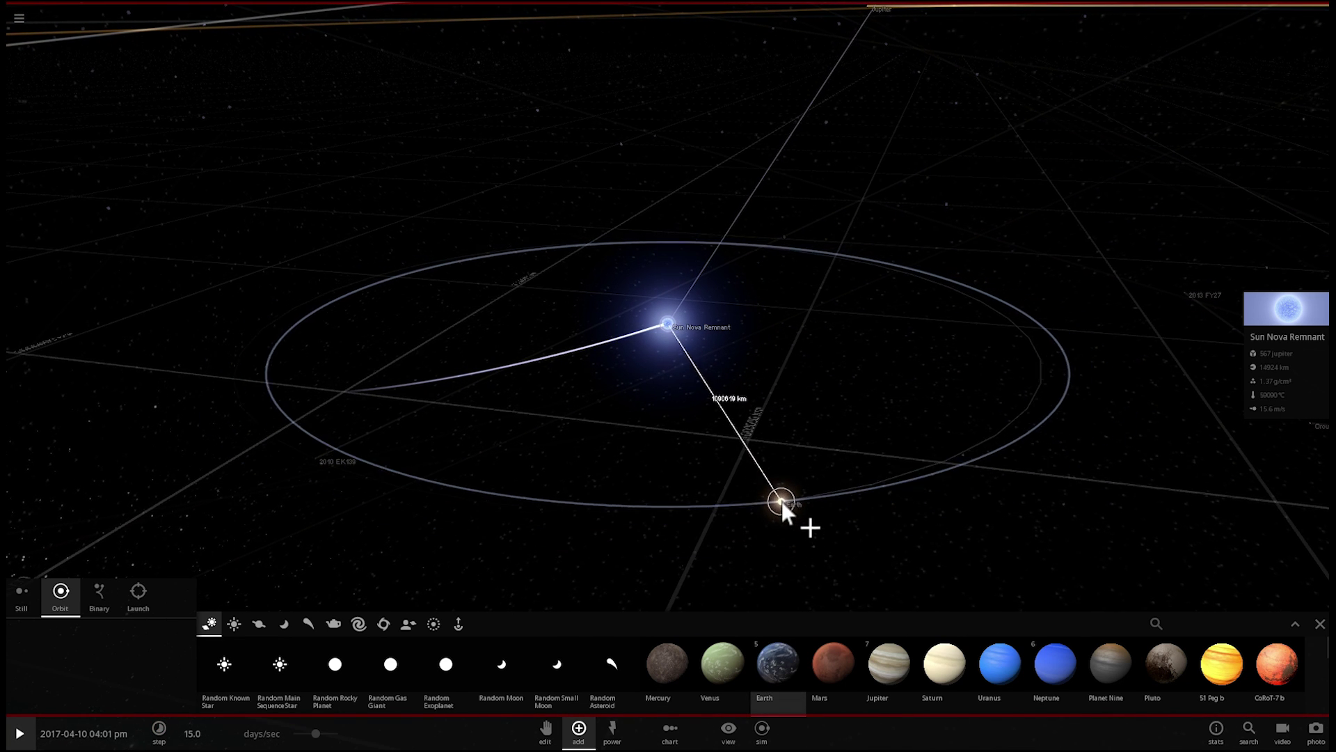
{"action": "left_click", "coordinate": [782, 495]}
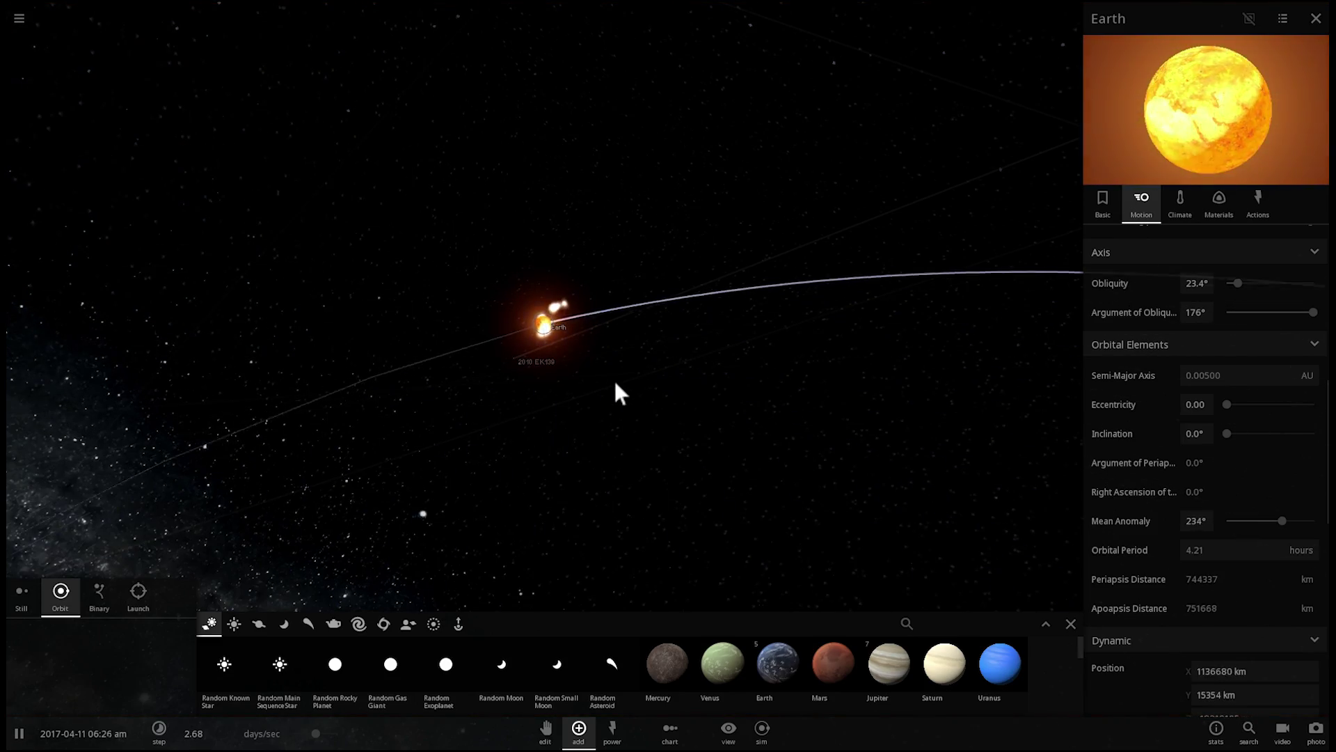
Step: Examine Earth and the fragments spread along its orbit around the Sun Nova Remnant
{"action": "scroll", "coordinate": [554, 355], "scroll_direction": "up", "scroll_amount": 5}
{"action": "left_click_drag", "start_coordinate": [553, 341], "coordinate": [642, 310]}
{"action": "scroll", "coordinate": [627, 311], "scroll_direction": "down", "scroll_amount": 5}
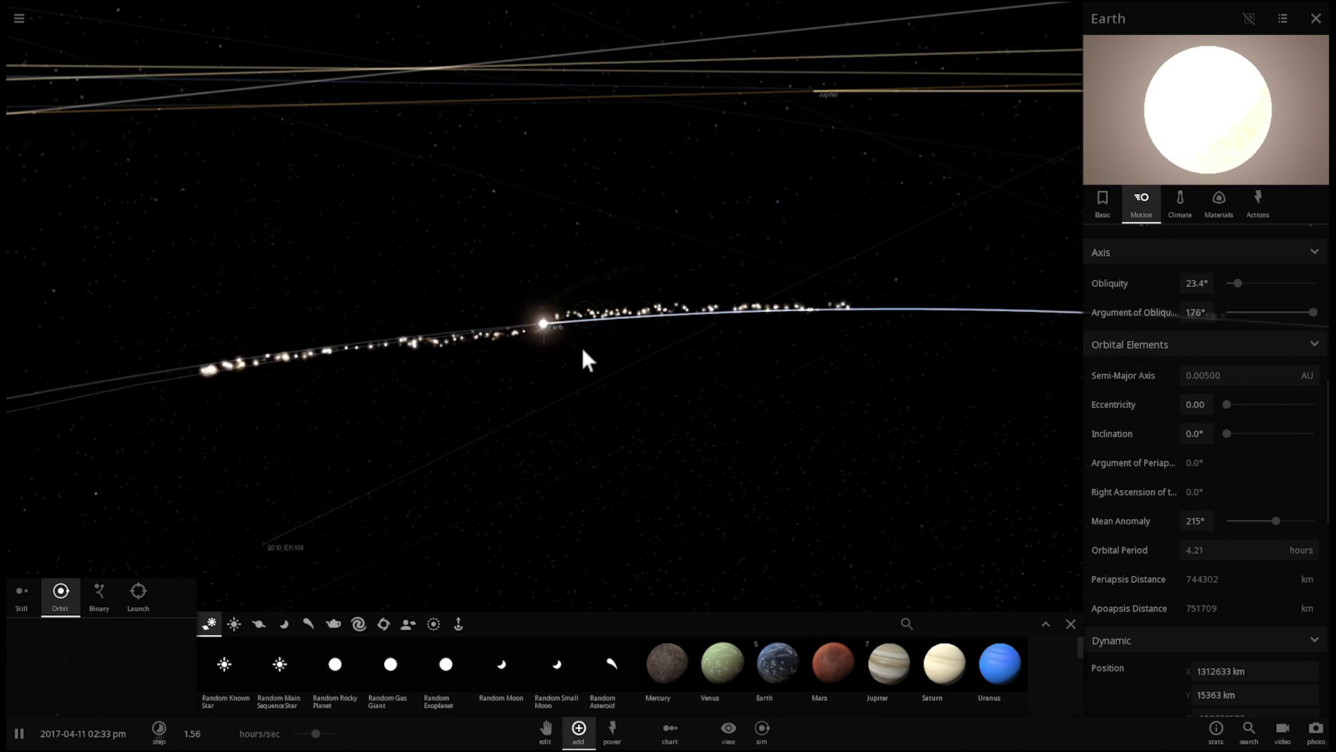
{"action": "left_click_drag", "start_coordinate": [584, 349], "coordinate": [620, 355]}
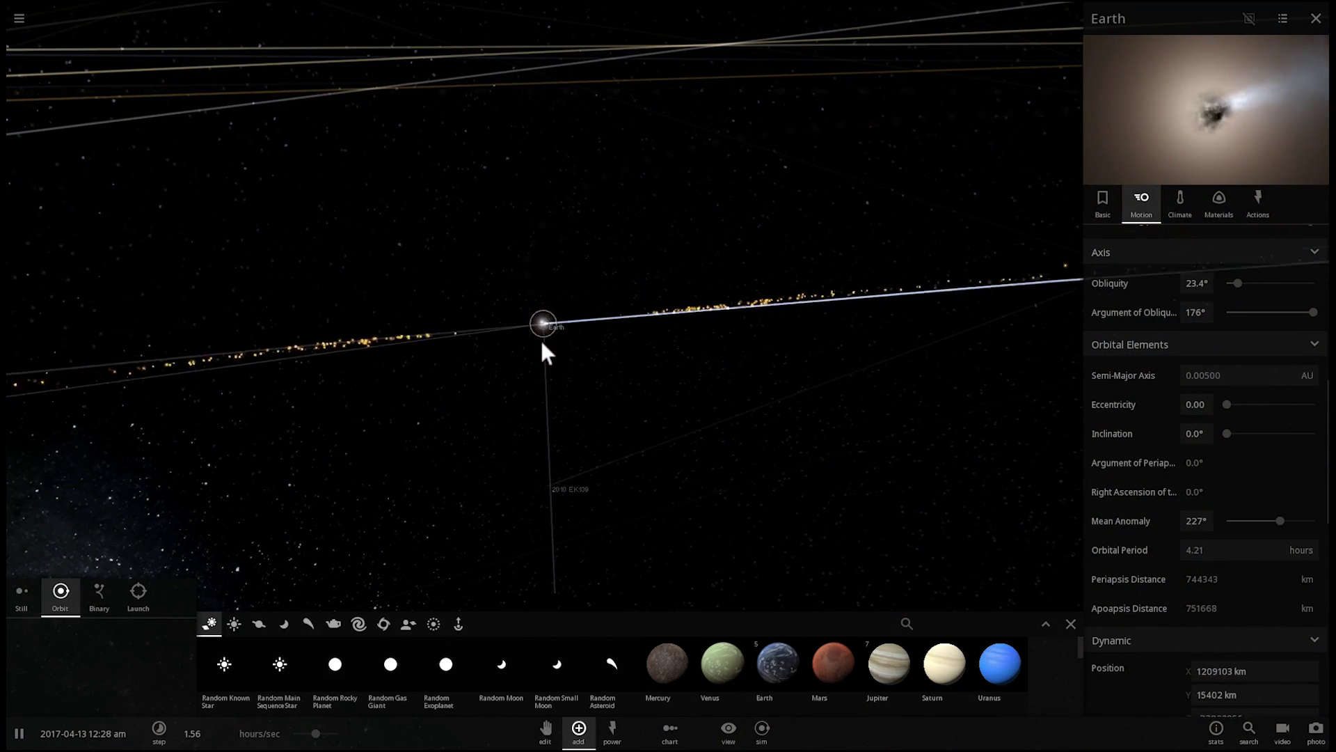
Step: Pause the simulation, add a farther Earth orbiting about 1.59 million km from the Sun Nova Remnant, and briefly run the simulation
{"action": "key", "text": "space"}
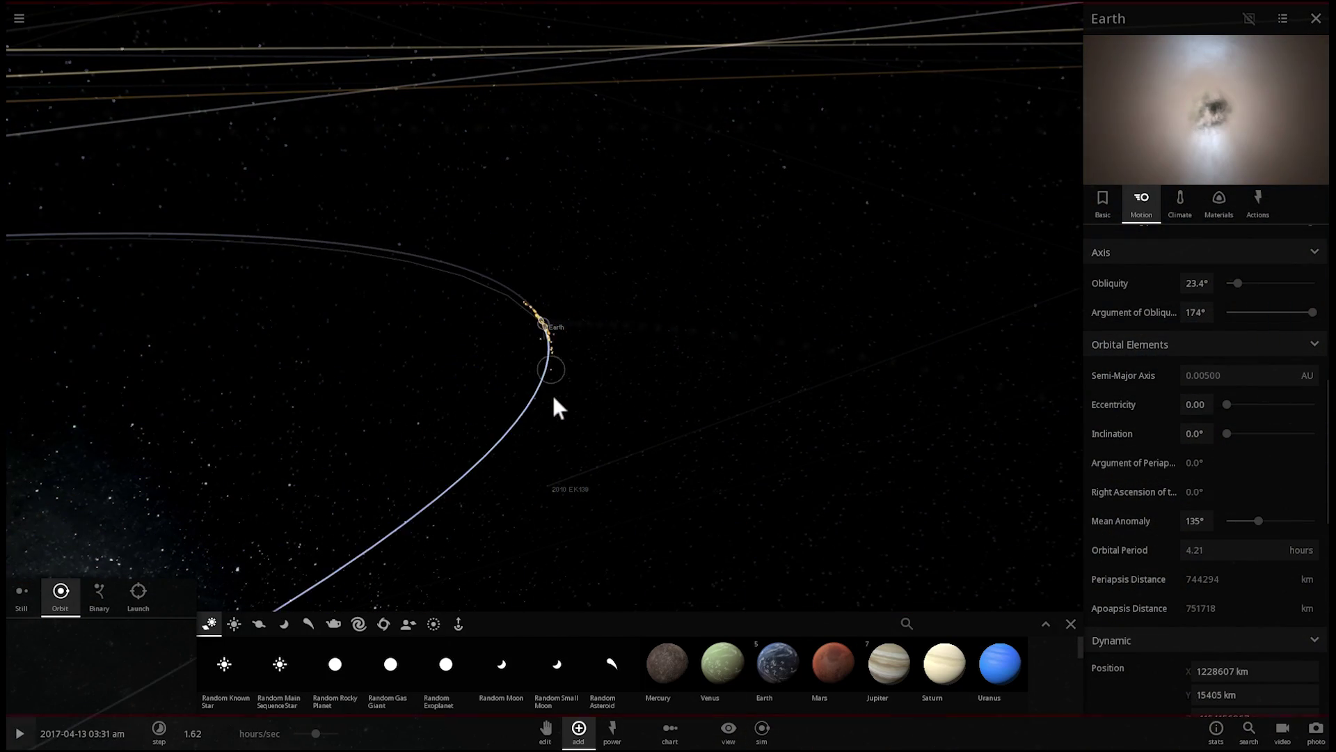
{"action": "left_click", "coordinate": [775, 667]}
{"action": "left_click", "coordinate": [680, 530]}
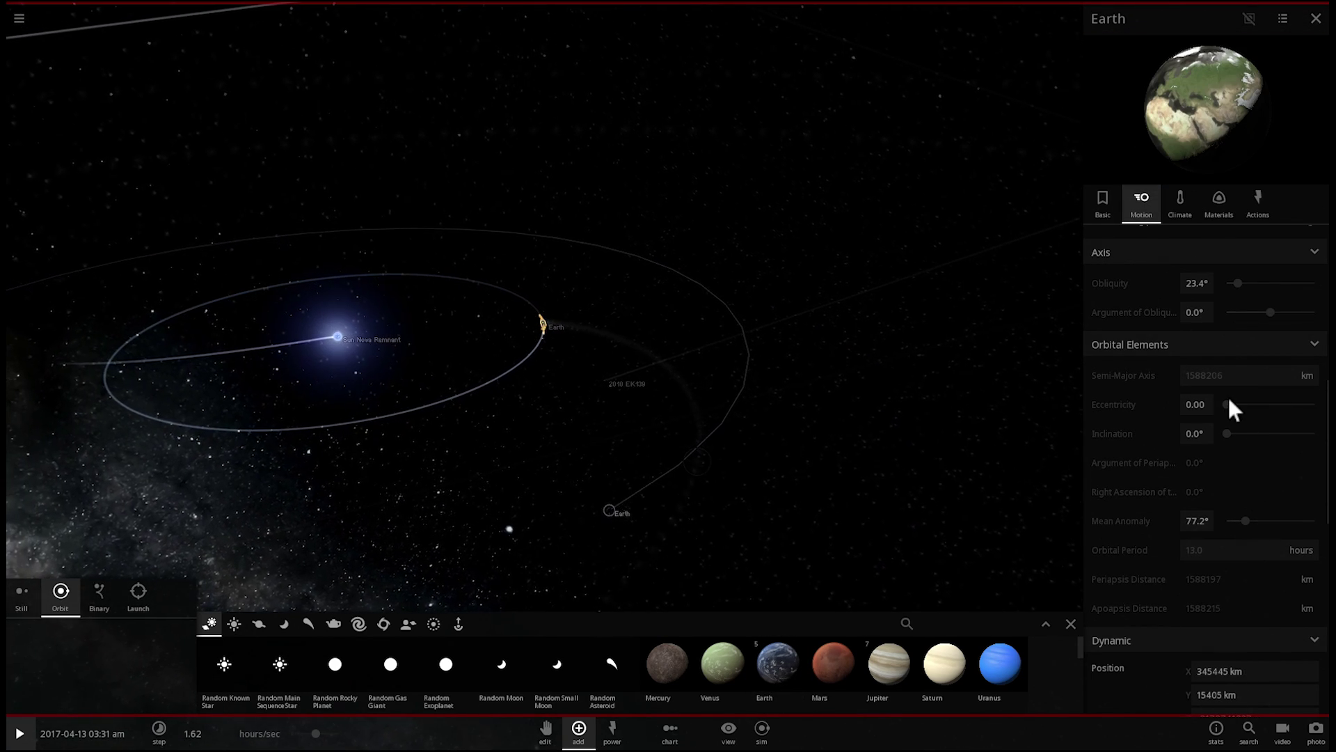
{"action": "key", "text": "space"}
{"action": "key", "text": "space"}
Step: Switch the newest Earth's semi-major axis to AU and set it to 0.02
{"action": "left_click", "coordinate": [1309, 376]}
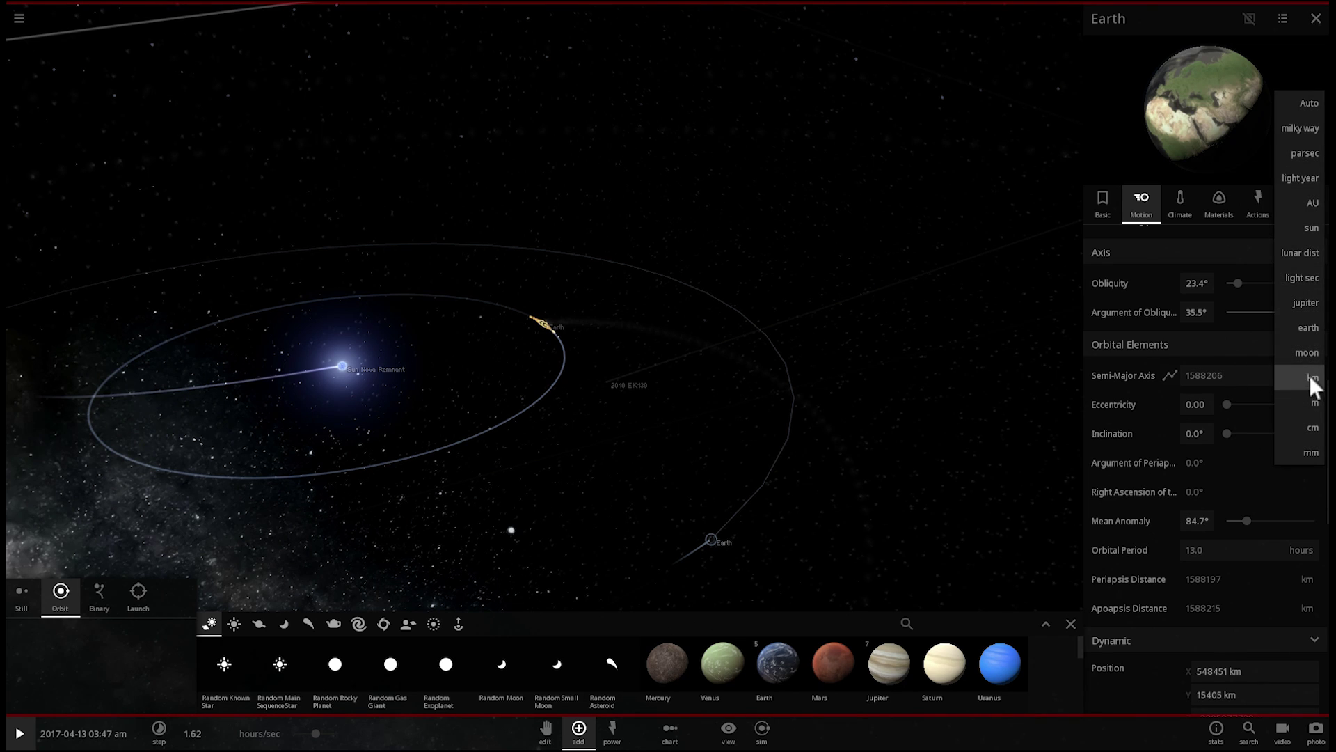
{"action": "left_click", "coordinate": [1312, 204]}
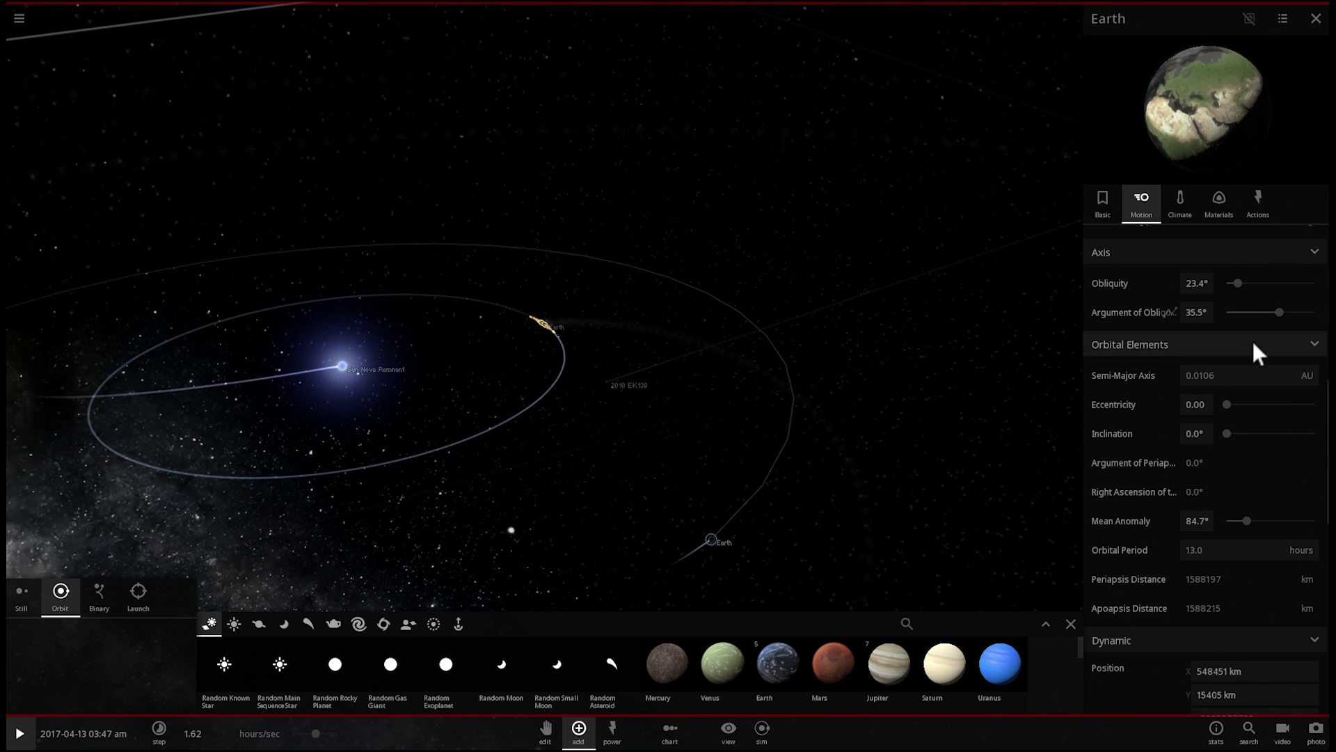
{"action": "left_click", "coordinate": [1238, 376]}
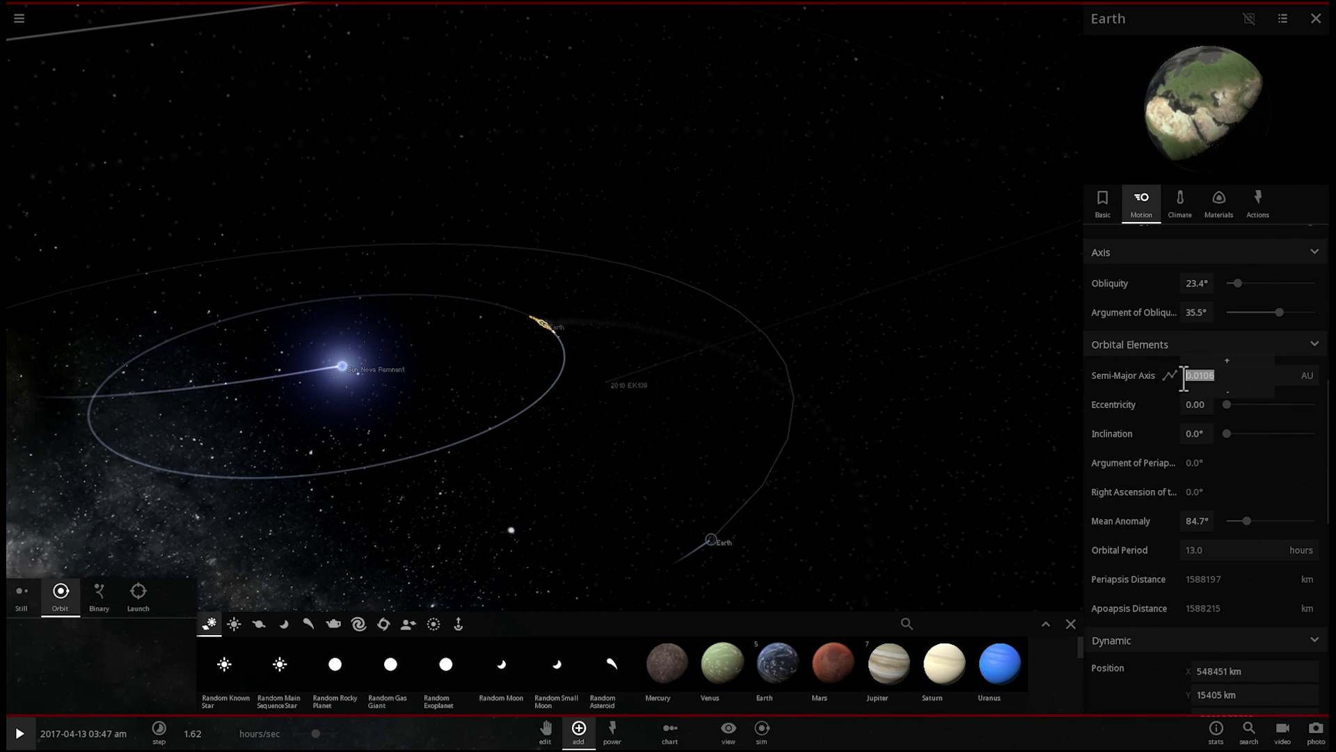
{"action": "type", "text": "0.02"}
{"action": "key", "text": "Return"}
Step: Run the simulation with the view close on the newest Earth and inspect its climate properties
{"action": "left_click_drag", "start_coordinate": [766, 491], "coordinate": [515, 397]}
{"action": "scroll", "coordinate": [522, 345], "scroll_direction": "up", "scroll_amount": 8}
{"action": "left_click_drag", "start_coordinate": [524, 343], "coordinate": [765, 306]}
{"action": "left_click_drag", "start_coordinate": [610, 331], "coordinate": [658, 357]}
{"action": "key", "text": "space"}
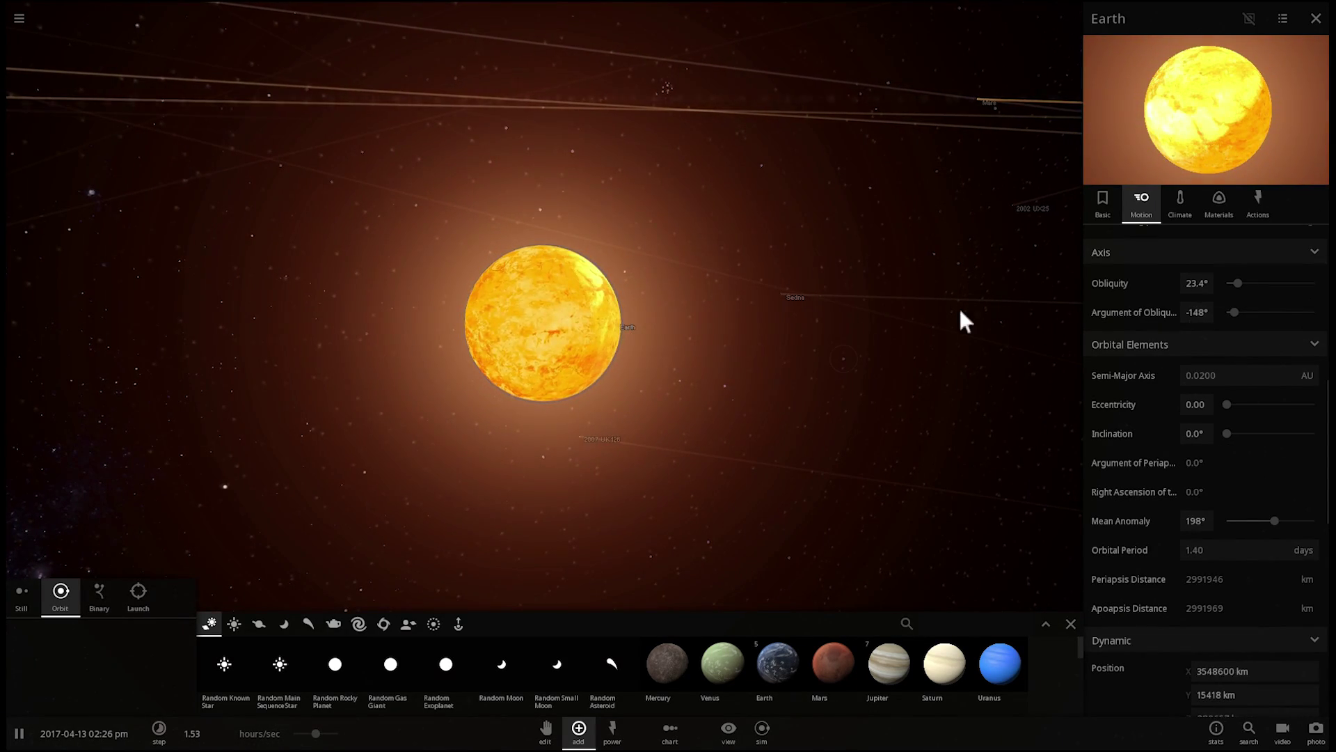
{"action": "left_click", "coordinate": [1183, 205]}
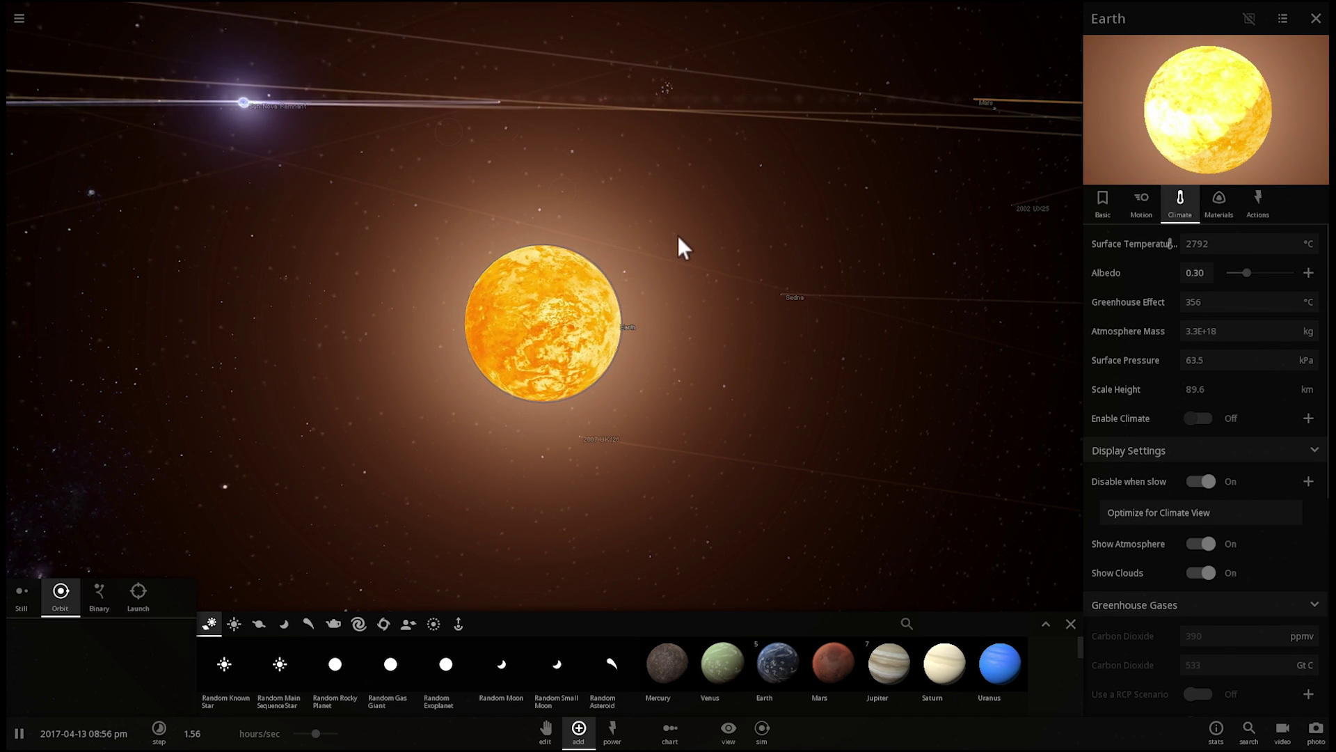
Step: Examine the glowing Earth near the Sun Nova Remnant and review its climate properties
{"action": "scroll", "coordinate": [737, 260], "scroll_direction": "down", "scroll_amount": 5}
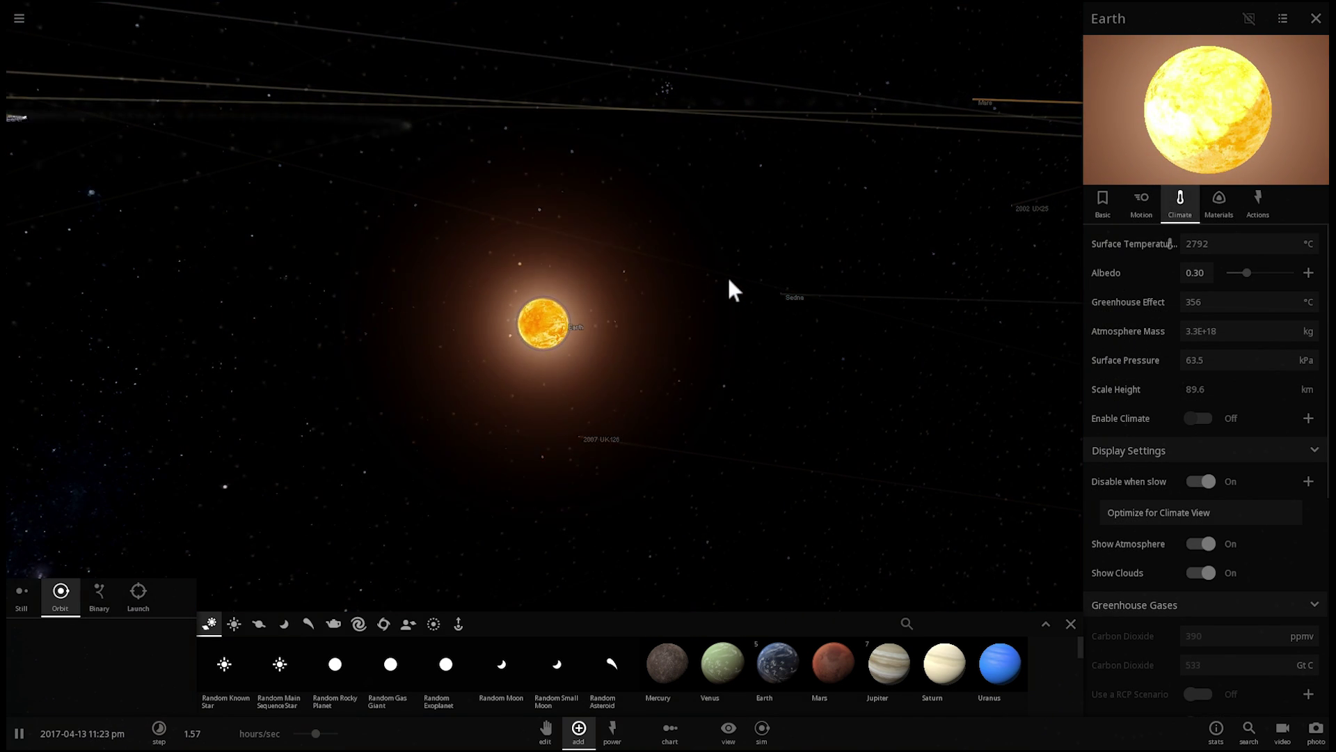
{"action": "left_click_drag", "start_coordinate": [728, 274], "coordinate": [576, 282]}
{"action": "scroll", "coordinate": [599, 312], "scroll_direction": "up", "scroll_amount": 5}
{"action": "scroll", "coordinate": [561, 318], "scroll_direction": "up", "scroll_amount": 2}
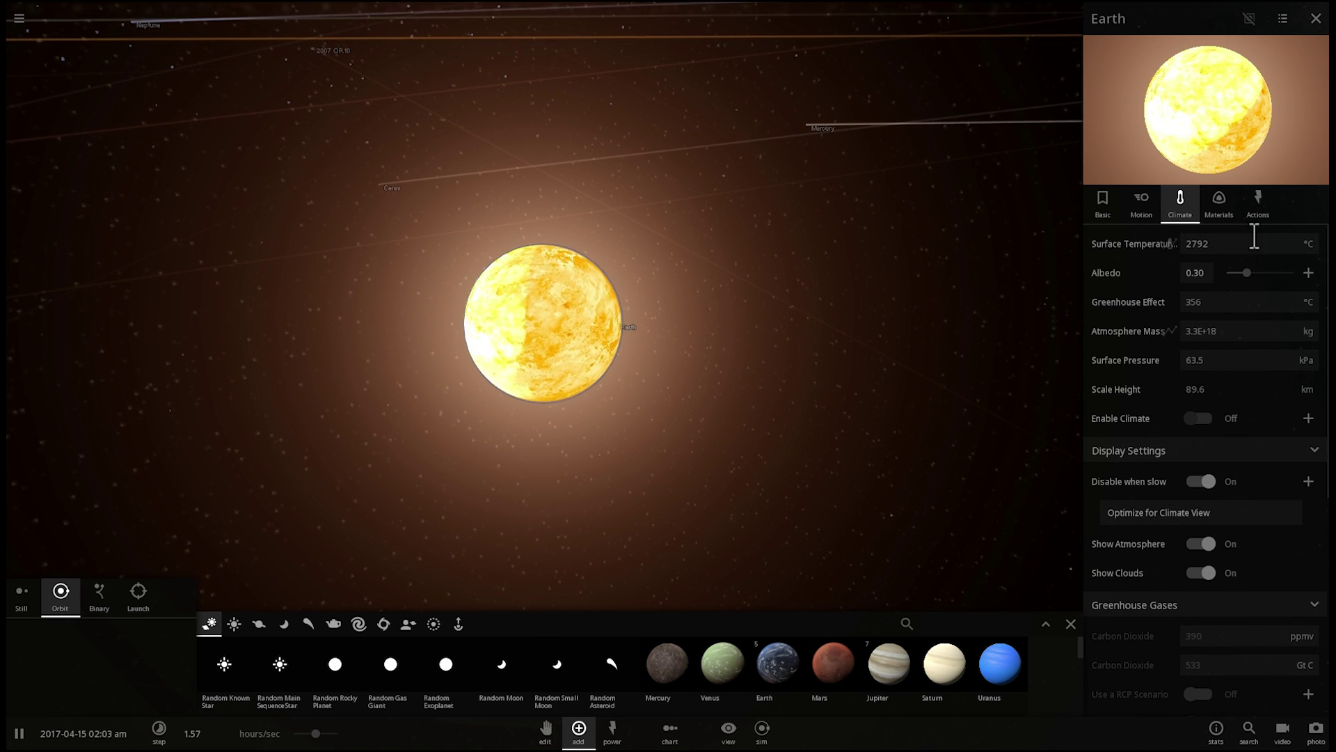
{"action": "scroll", "coordinate": [1232, 386], "scroll_direction": "down", "scroll_amount": 5}
{"action": "scroll", "coordinate": [1225, 383], "scroll_direction": "down", "scroll_amount": 1}
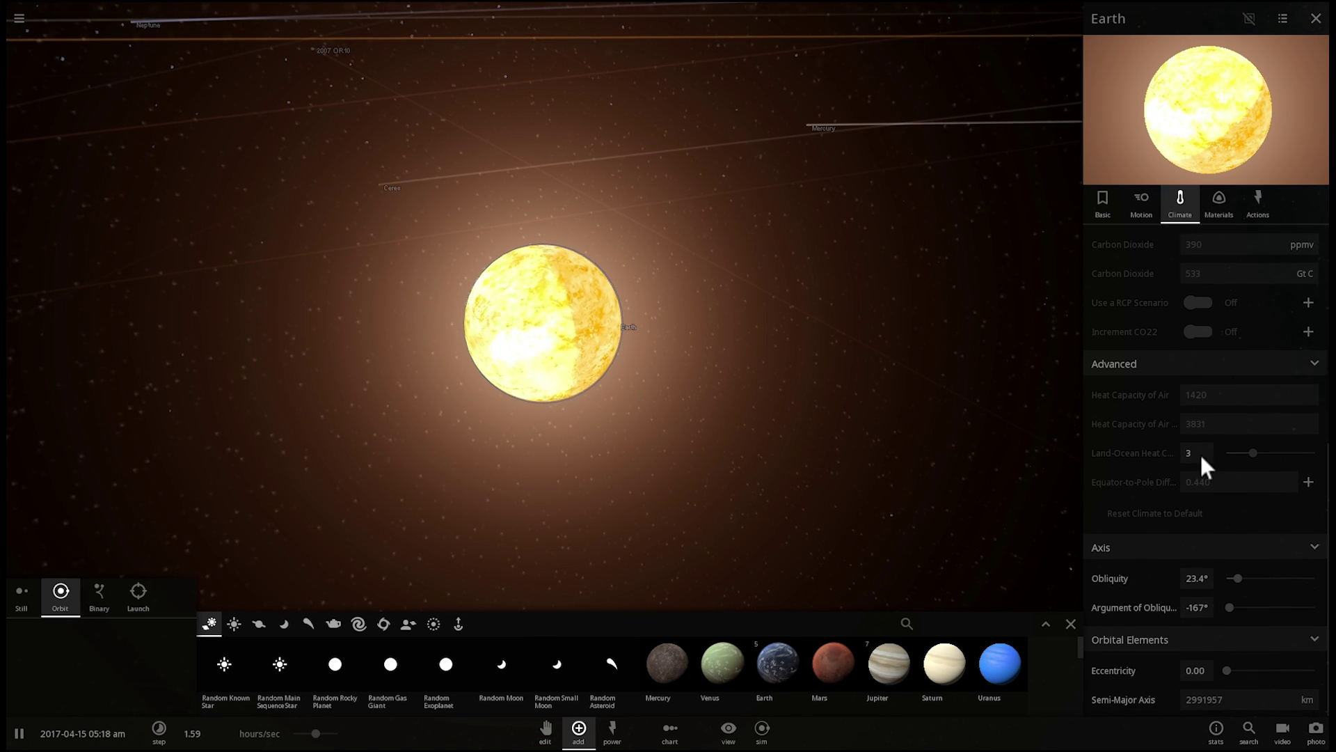
Step: Set the newest Earth's semi-major axis around the Sun Nova Remnant to 0.04 AU
{"action": "left_click", "coordinate": [1143, 203]}
{"action": "scroll", "coordinate": [1215, 440], "scroll_direction": "down", "scroll_amount": 3}
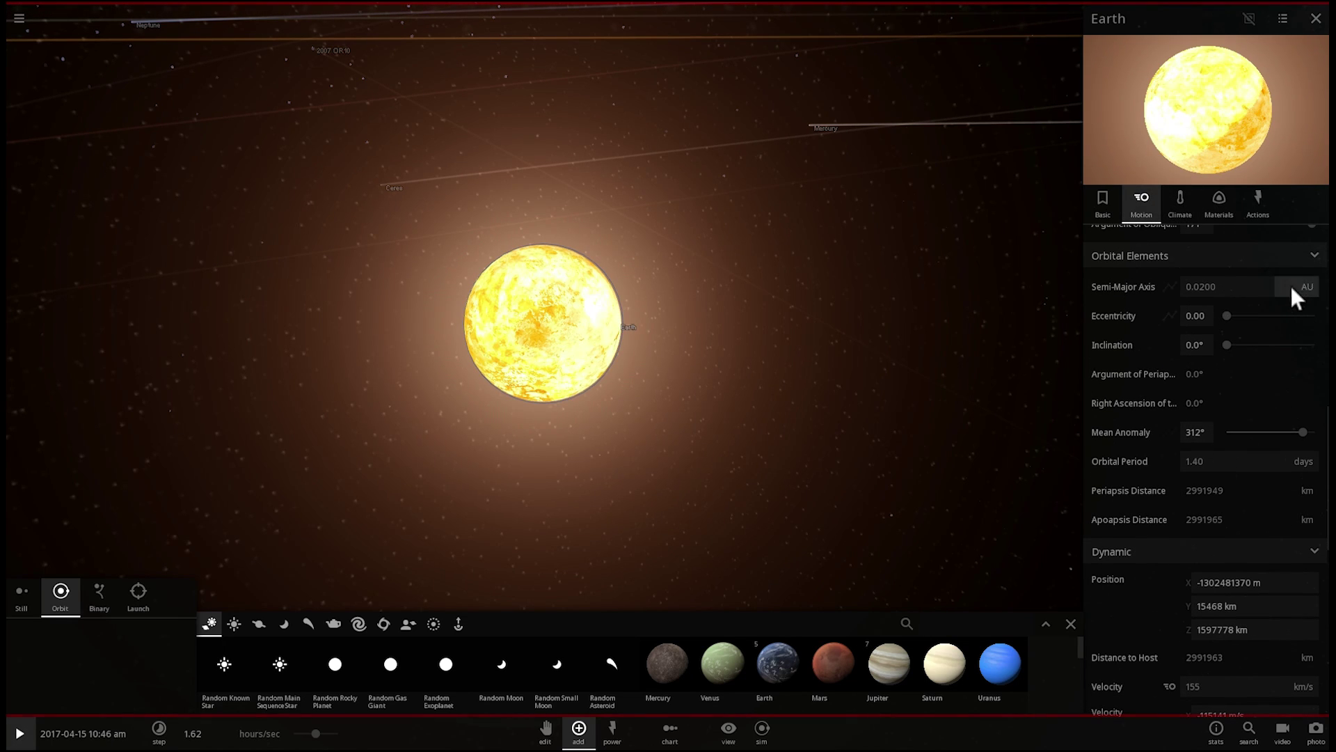
{"action": "left_click", "coordinate": [1238, 282]}
{"action": "key", "text": "BackSpace"}
{"action": "key", "text": "BackSpace"}
{"action": "key", "text": "BackSpace"}
{"action": "type", "text": "400"}
{"action": "key", "text": "Return"}
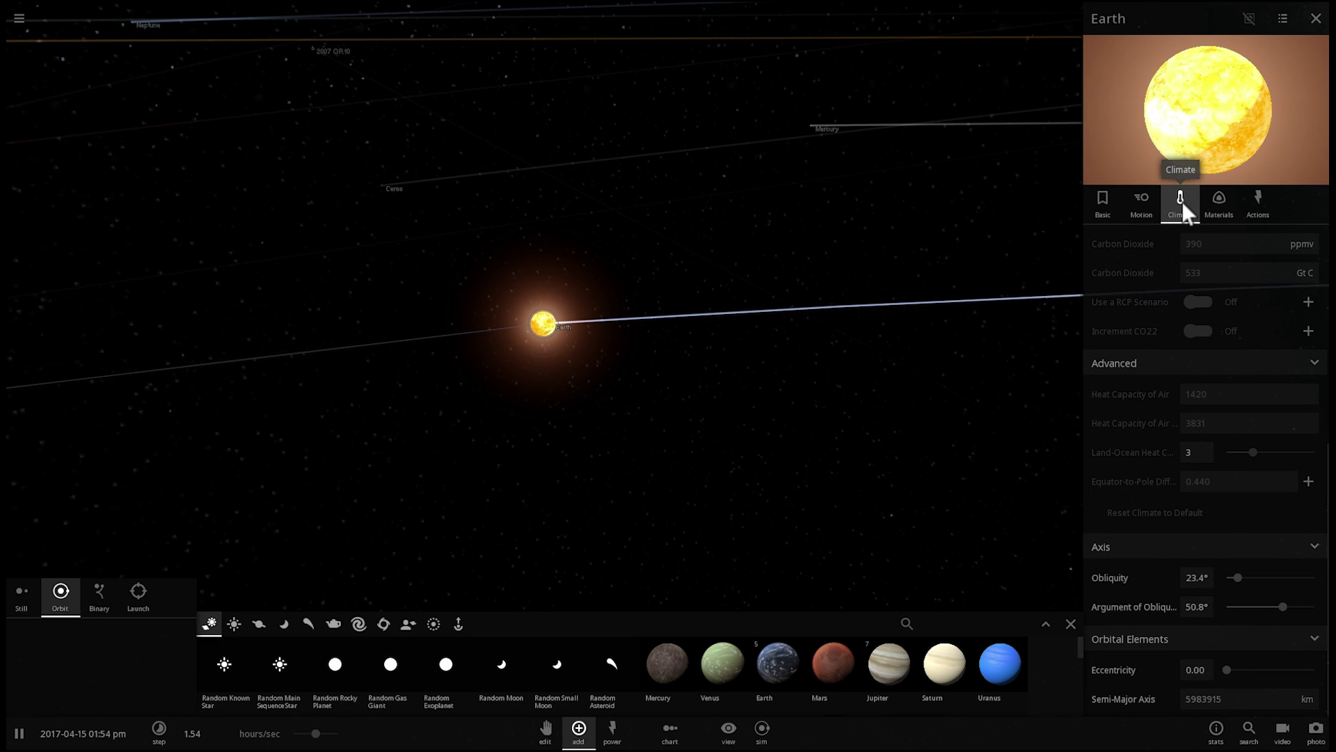
Step: Check Earth's climate properties, then set its semi-major axis to 0.5 AU and run the simulation
{"action": "left_click", "coordinate": [1214, 208]}
{"action": "left_click", "coordinate": [1180, 207]}
{"action": "scroll", "coordinate": [1182, 300], "scroll_direction": "up", "scroll_amount": 5}
{"action": "left_click", "coordinate": [1142, 207]}
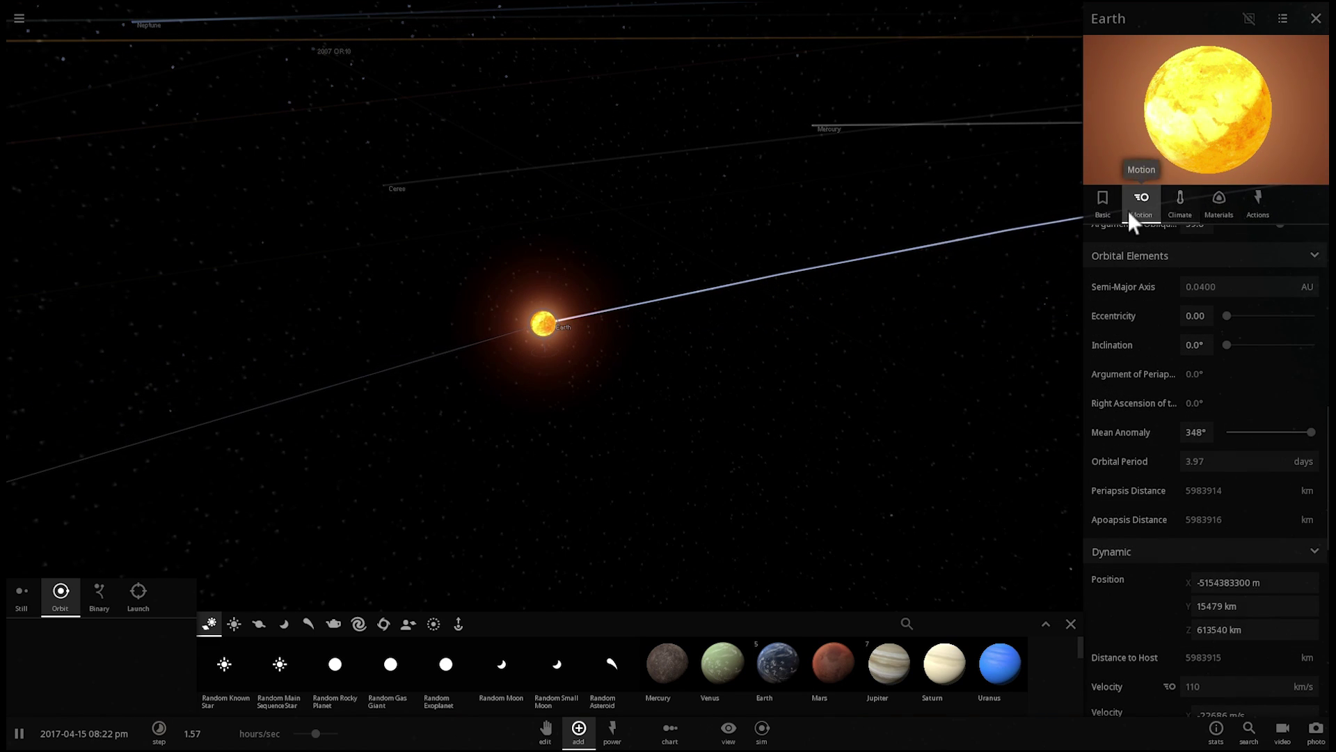
{"action": "scroll", "coordinate": [606, 365], "scroll_direction": "up", "scroll_amount": 5}
{"action": "key", "text": "space"}
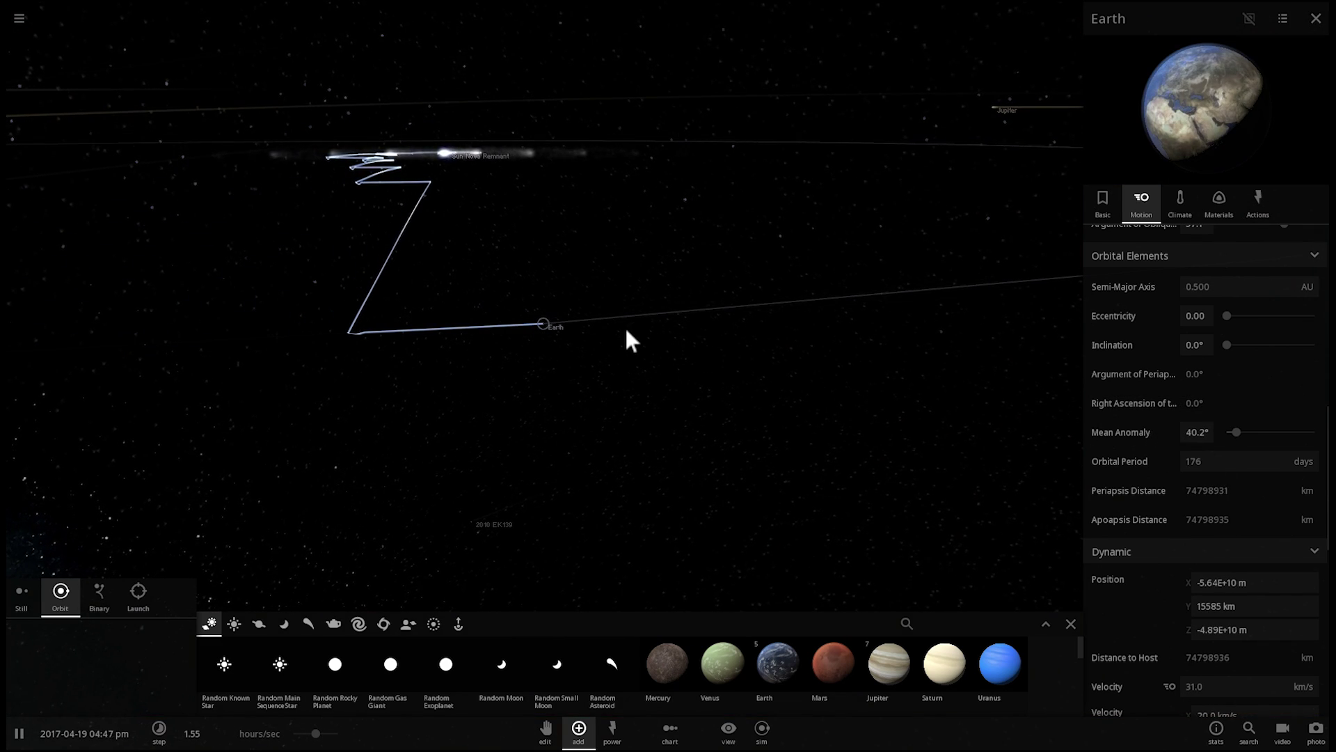
Step: Compare the Sun Nova Remnant with the wider Earth orbit and inspect that Earth's climate properties
{"action": "left_click_drag", "start_coordinate": [627, 337], "coordinate": [649, 369]}
{"action": "double_click", "coordinate": [541, 173]}
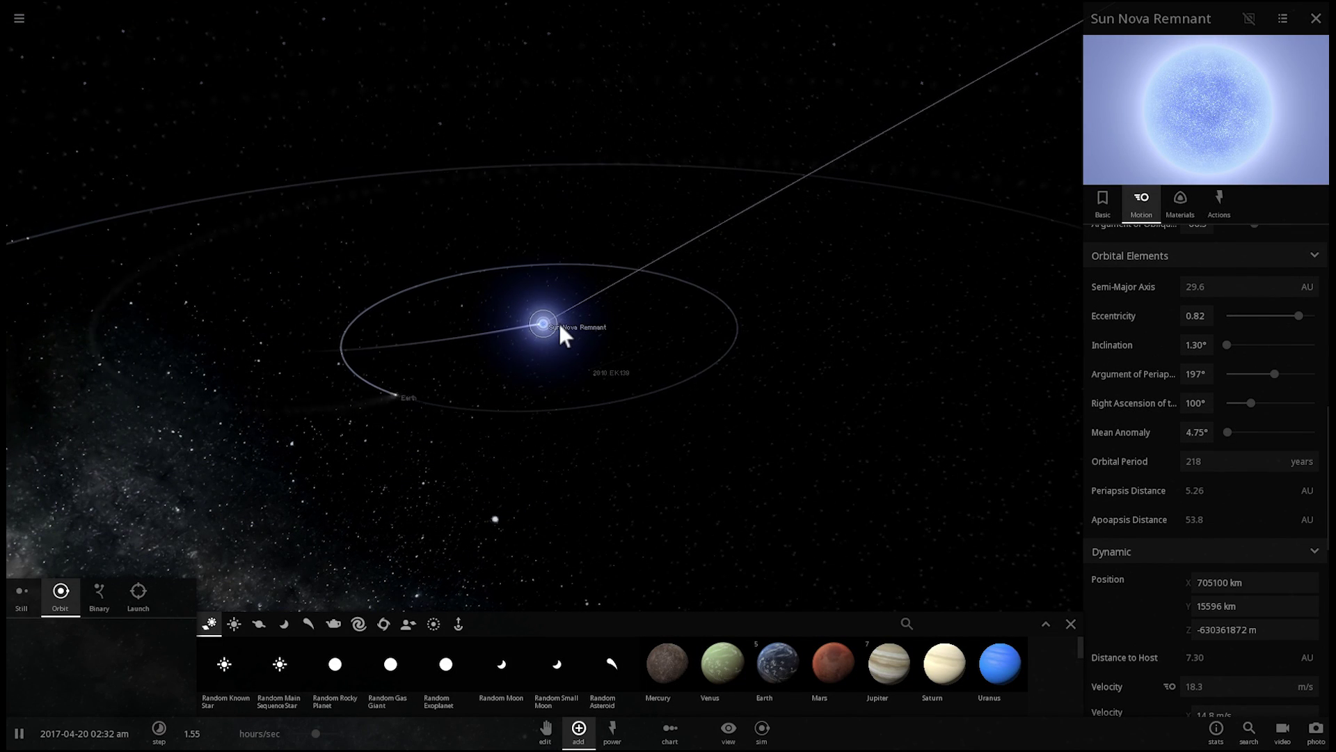
{"action": "scroll", "coordinate": [586, 374], "scroll_direction": "down", "scroll_amount": 6}
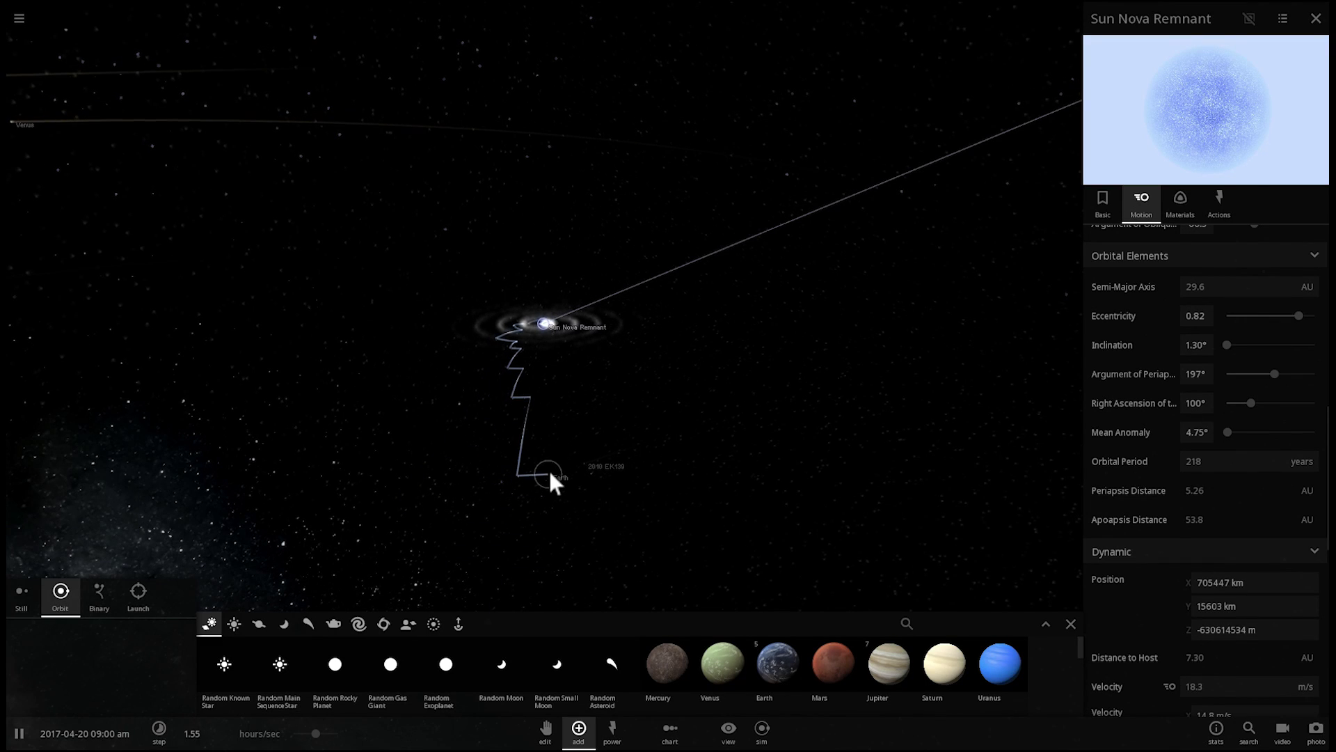
{"action": "double_click", "coordinate": [551, 470]}
{"action": "left_click", "coordinate": [1181, 213]}
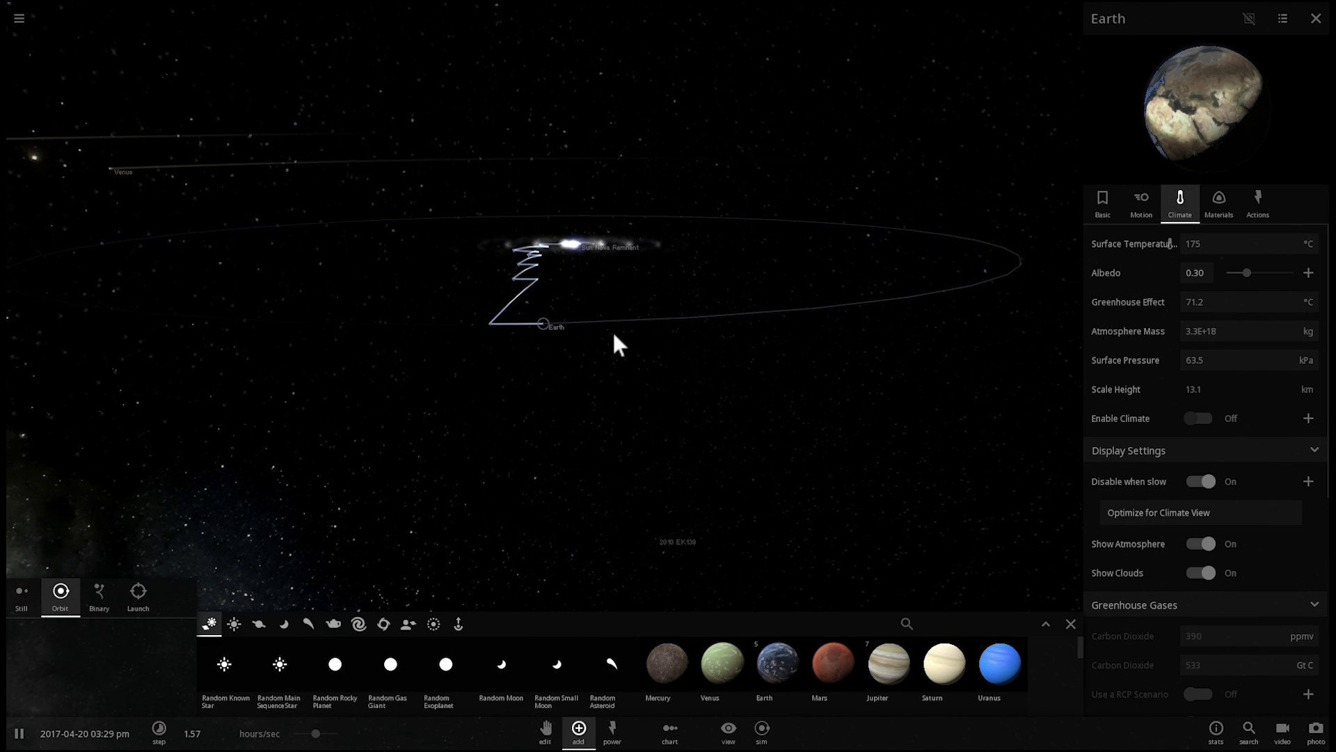
Step: Start a new empty simulation and add Sirius B with Earth orbiting it
{"action": "left_click", "coordinate": [19, 19]}
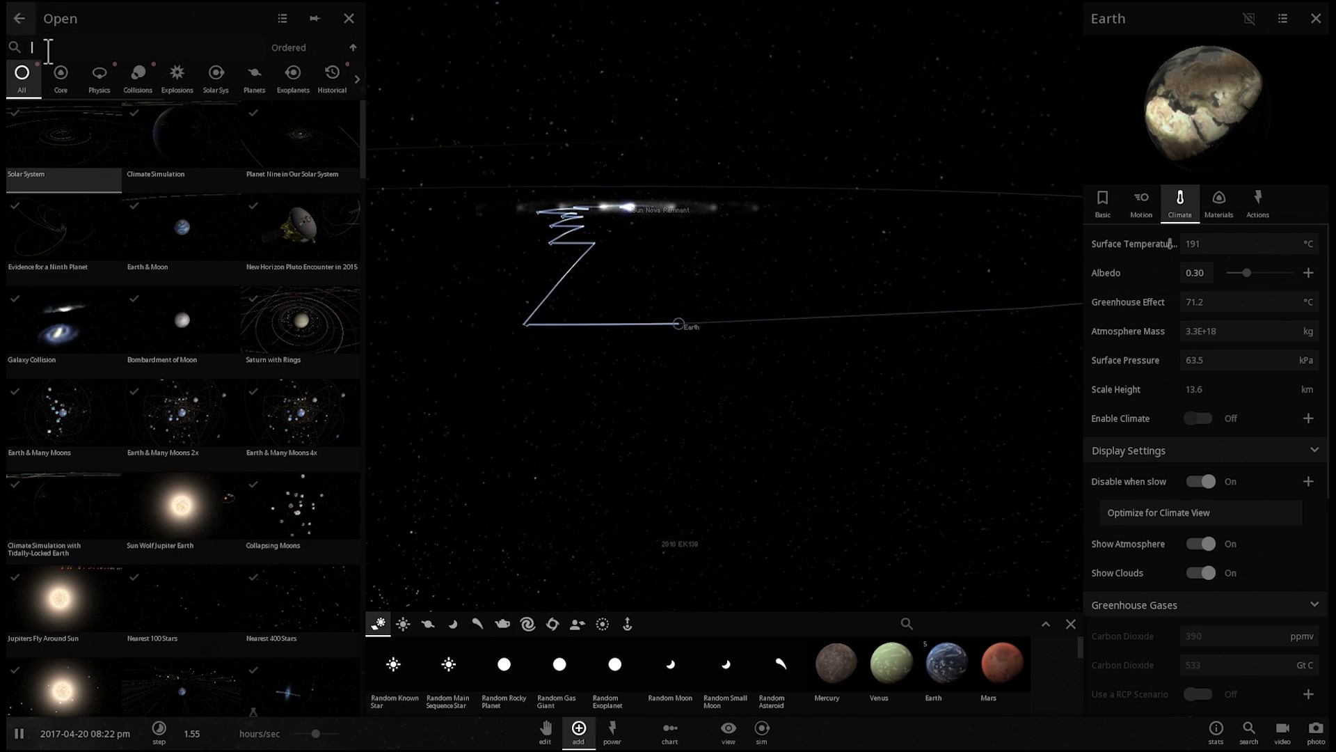
{"action": "left_click", "coordinate": [19, 19]}
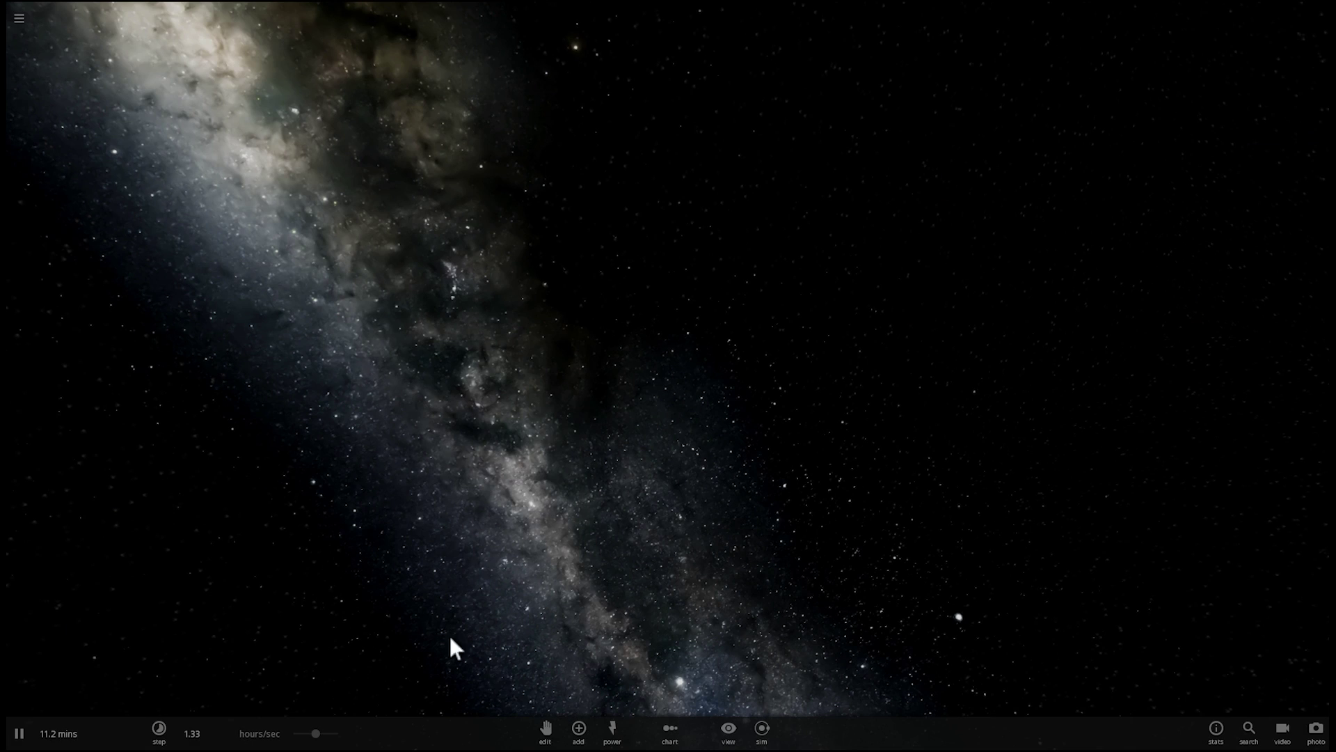
{"action": "left_click", "coordinate": [578, 729]}
{"action": "scroll", "coordinate": [793, 673], "scroll_direction": "down", "scroll_amount": 5}
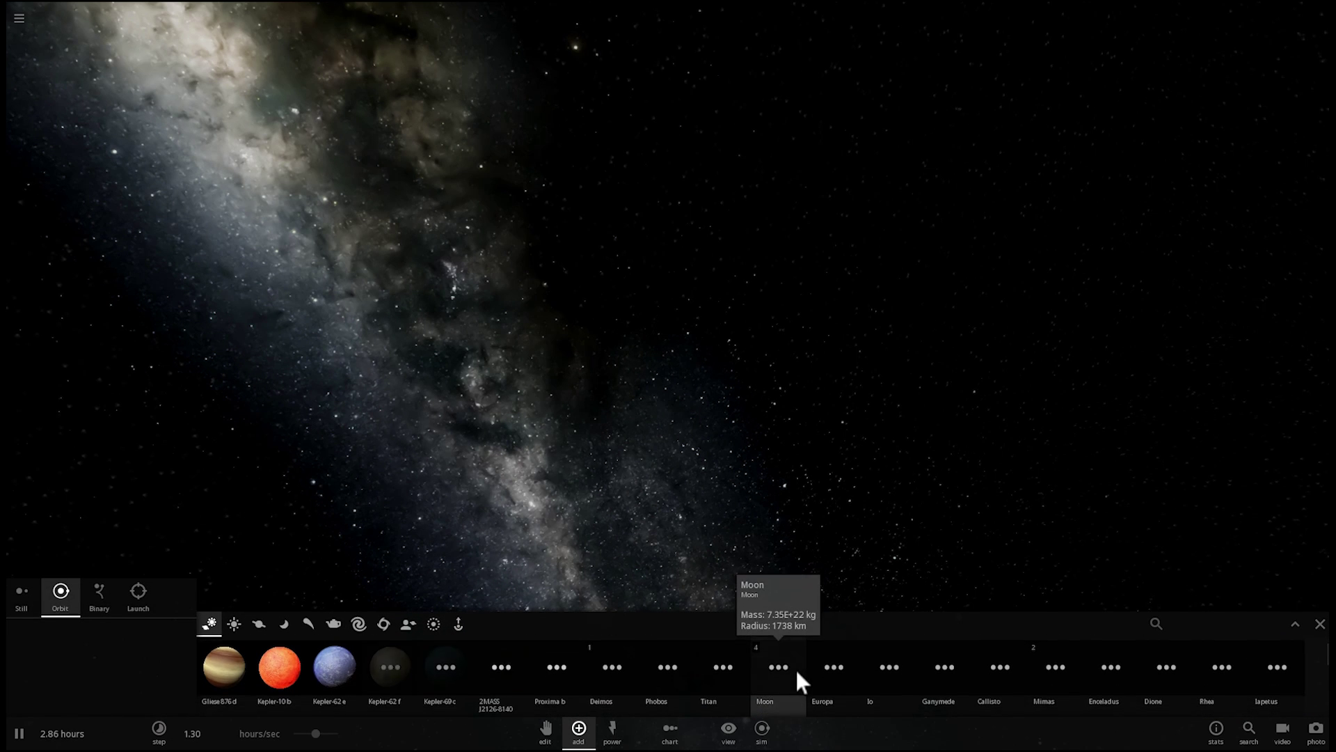
{"action": "left_click", "coordinate": [234, 623]}
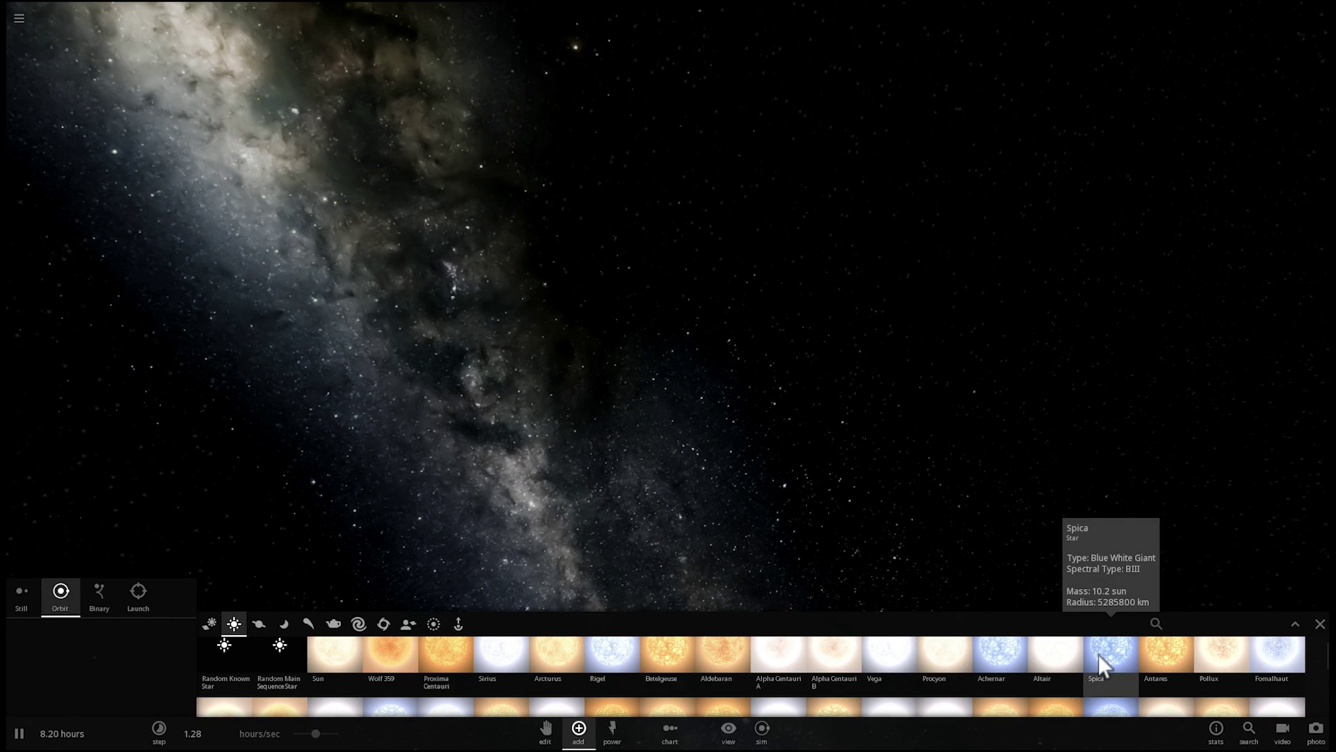
{"action": "scroll", "coordinate": [975, 657], "scroll_direction": "down", "scroll_amount": 3}
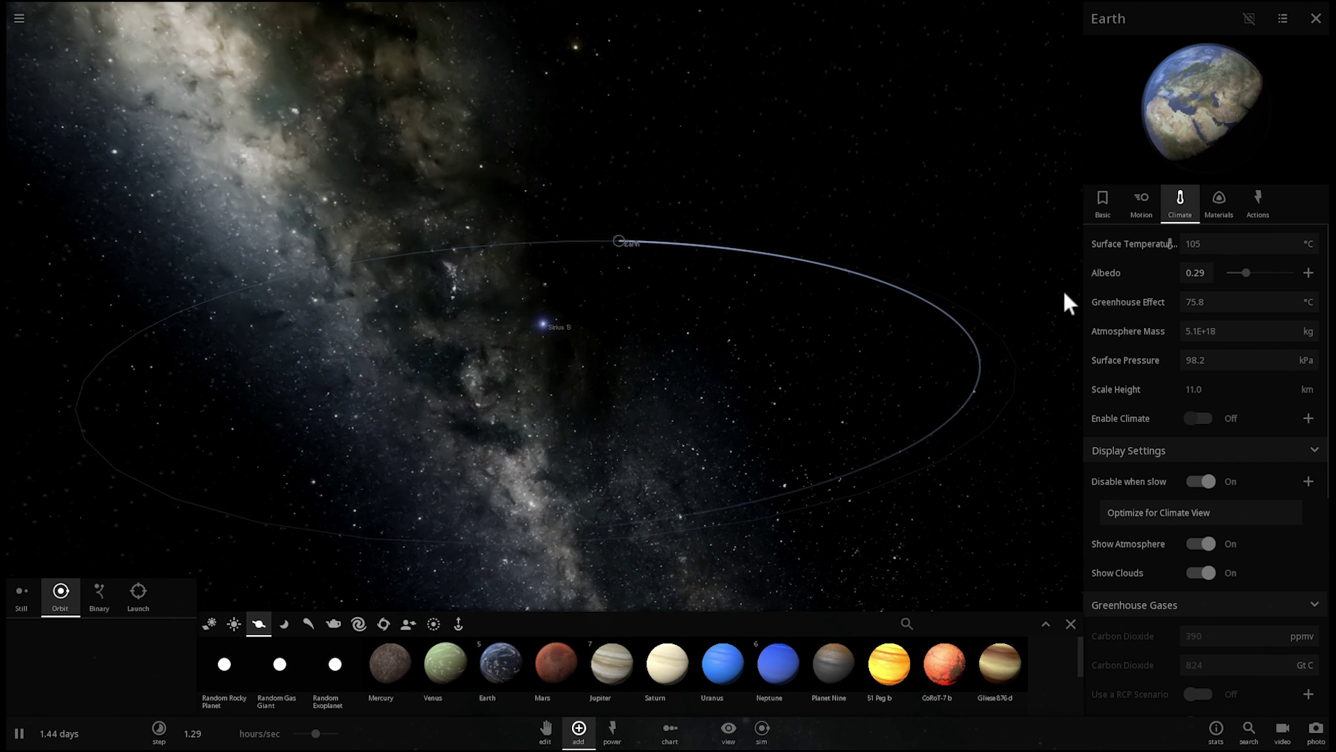
Step: Pause the simulation, set Earth's semi-major axis around Sirius B to 0.09 AU, and resume running
{"action": "left_click", "coordinate": [1140, 202]}
{"action": "key", "text": "space"}
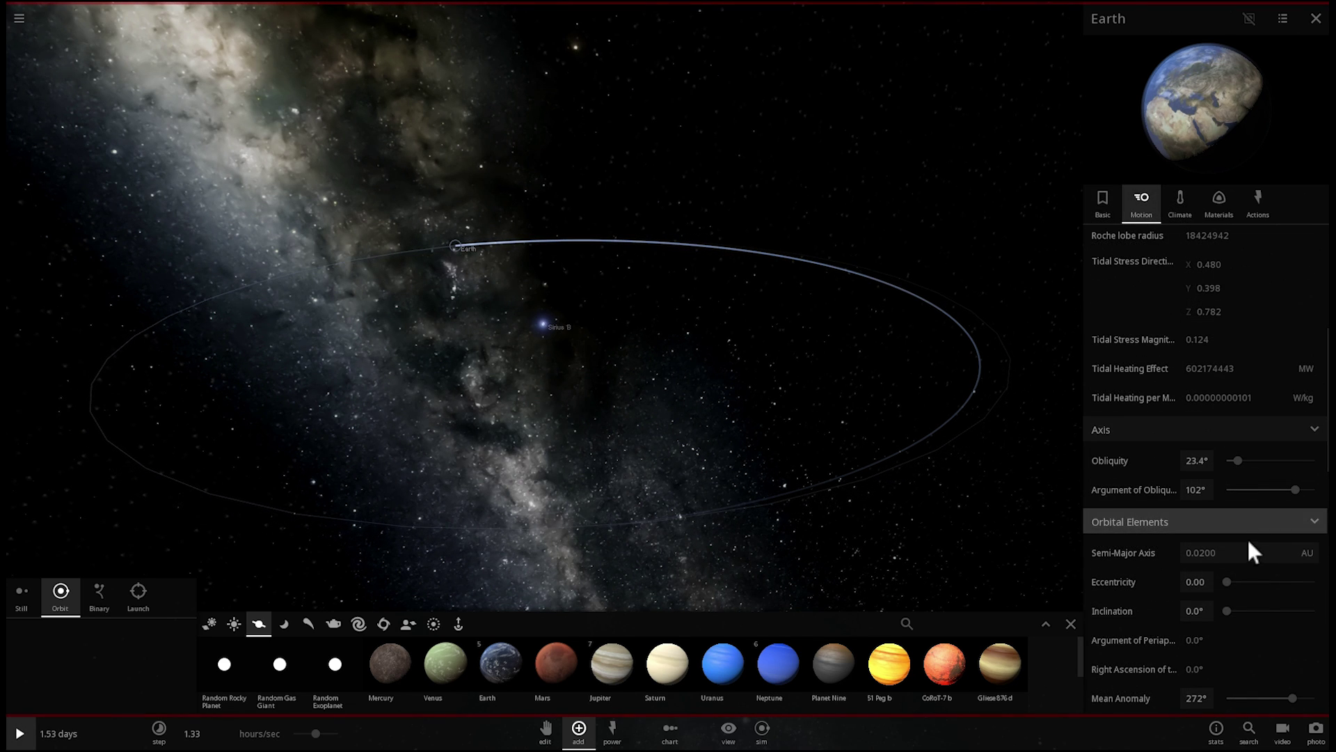
{"action": "left_click", "coordinate": [1243, 552]}
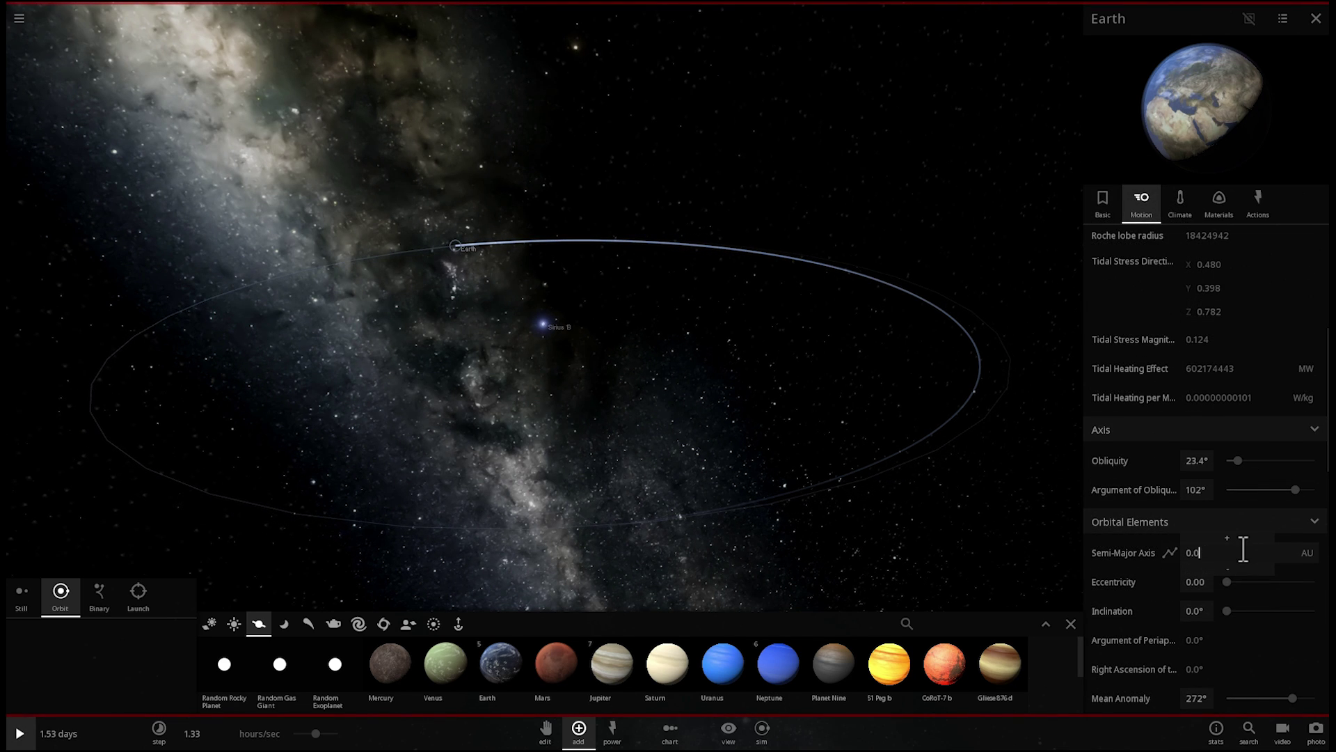
{"action": "type", "text": "0.09"}
{"action": "key", "text": "Return"}
{"action": "key", "text": "space"}
Step: Set Earth's surface temperature to 50 °C in its climate properties
{"action": "left_click", "coordinate": [1177, 200]}
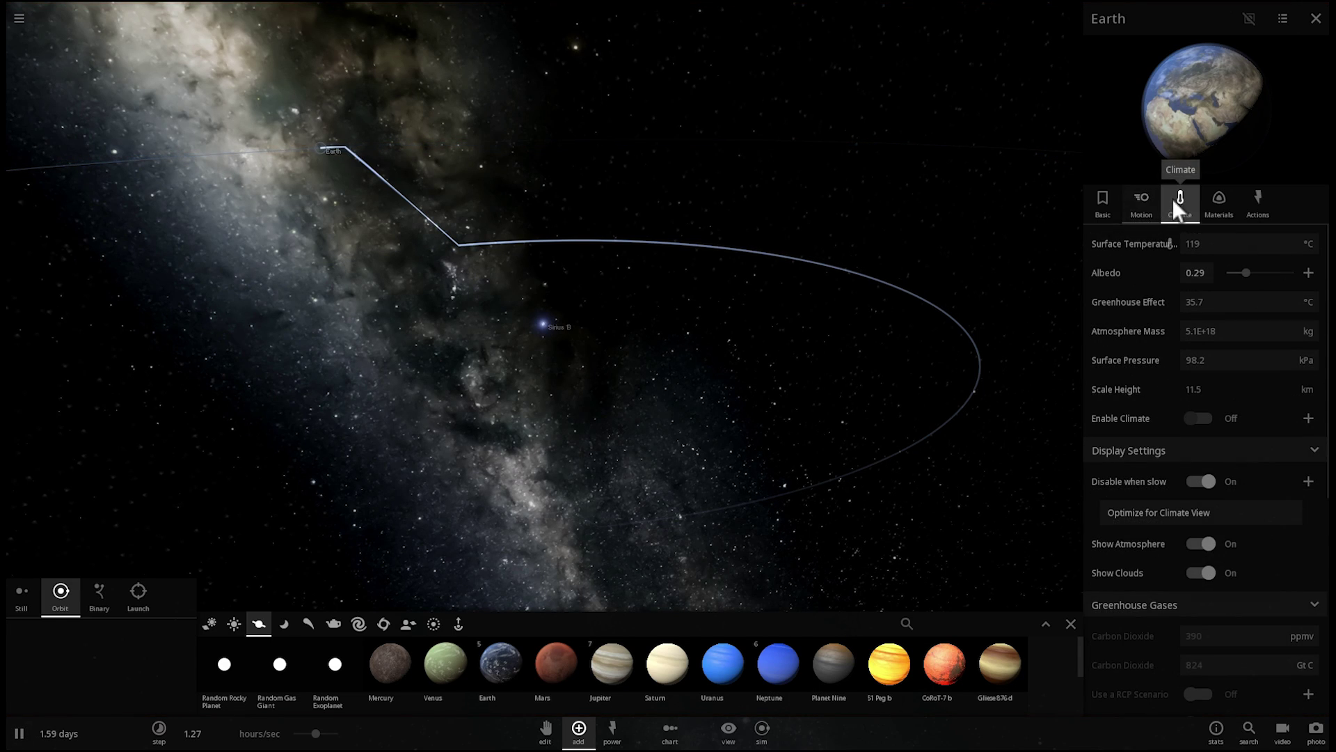
{"action": "left_click", "coordinate": [1214, 243]}
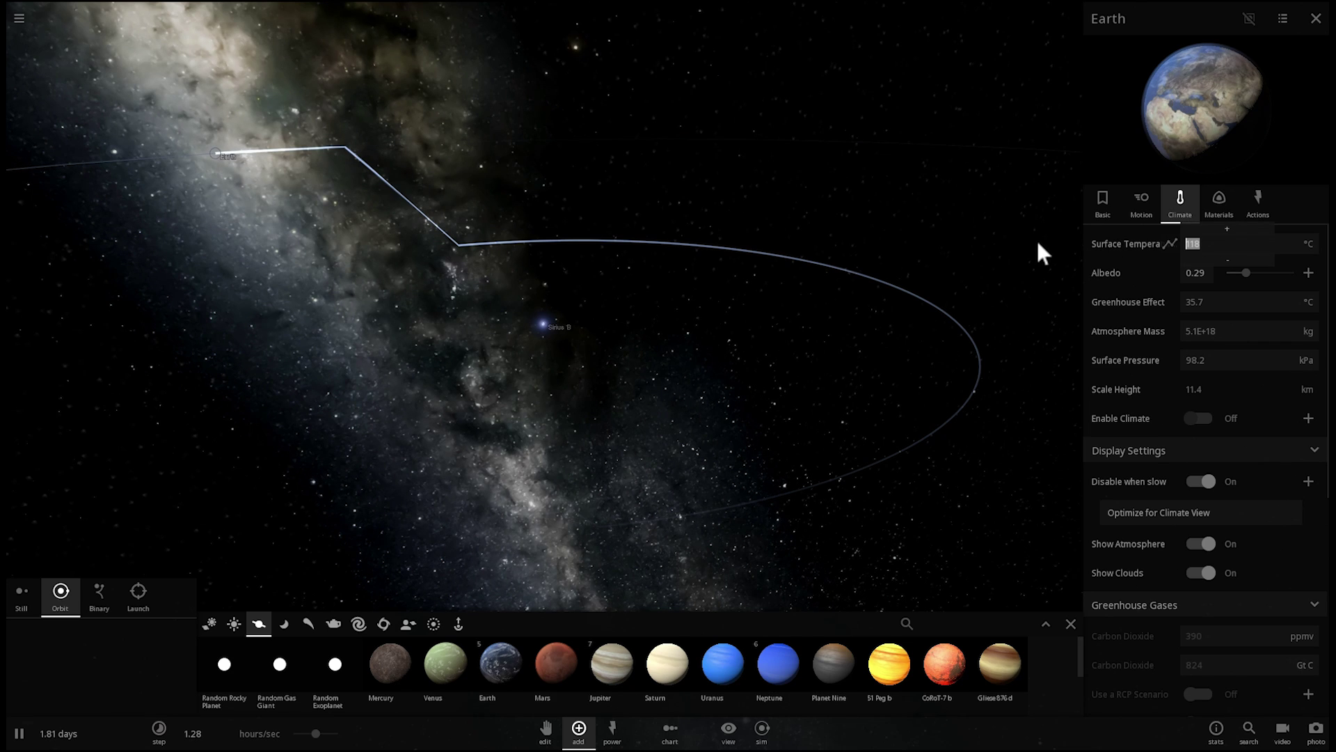
{"action": "type", "text": "50"}
{"action": "key", "text": "Return"}
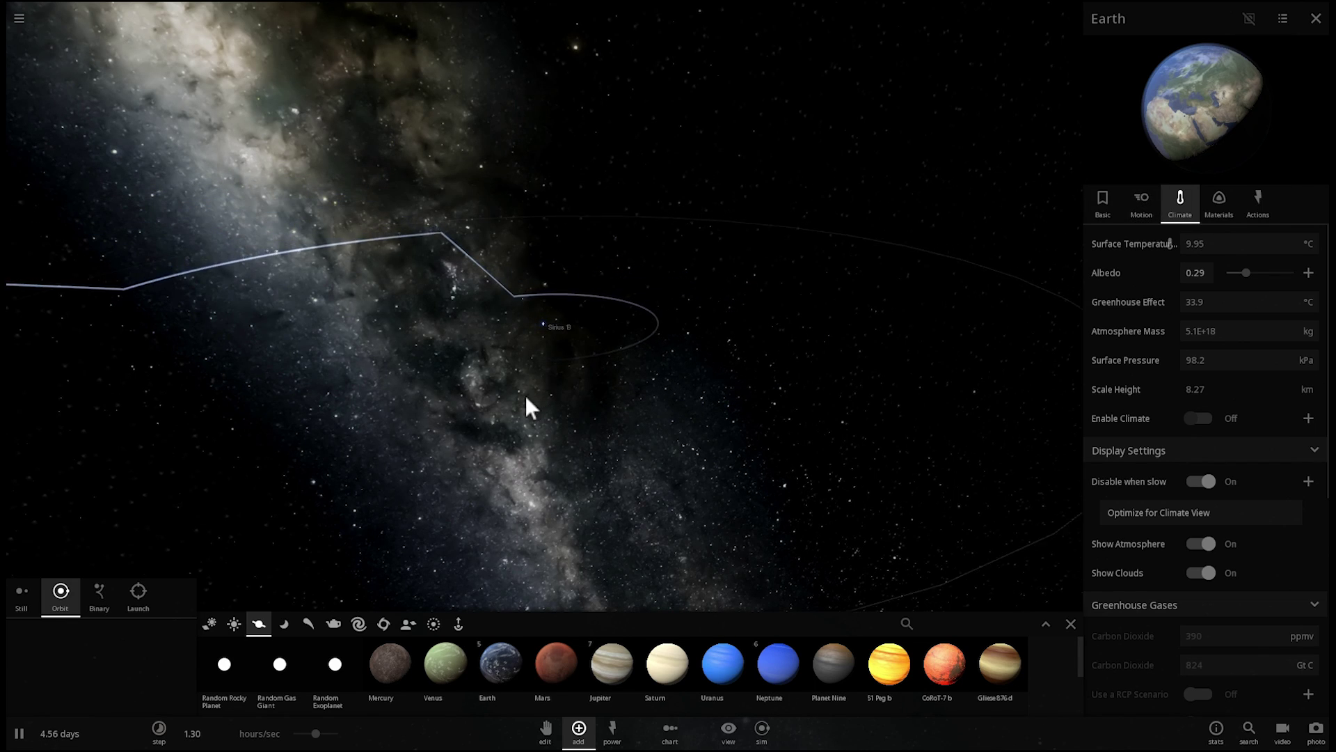
Step: Focus closely on Earth in its orbit around Sirius B and inspect its climate properties
{"action": "left_click", "coordinate": [286, 366]}
{"action": "double_click", "coordinate": [676, 333]}
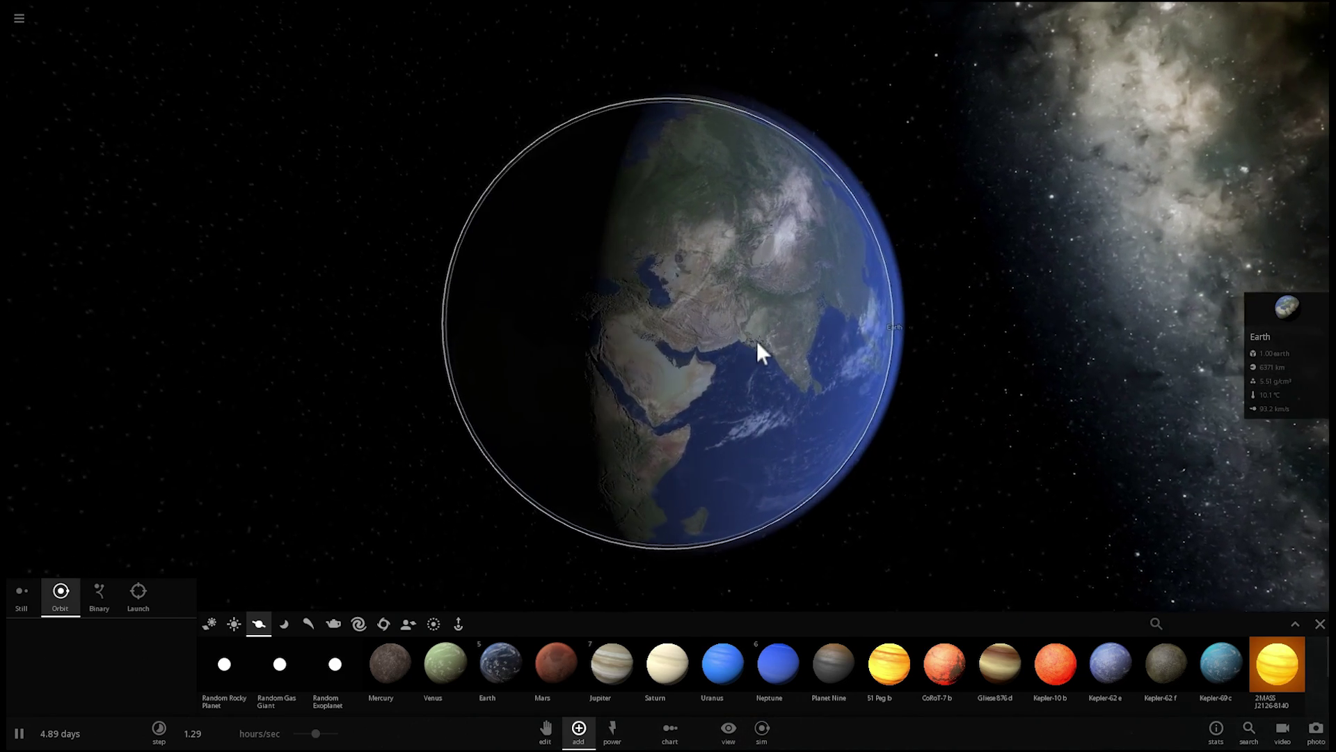
{"action": "left_click", "coordinate": [1285, 324]}
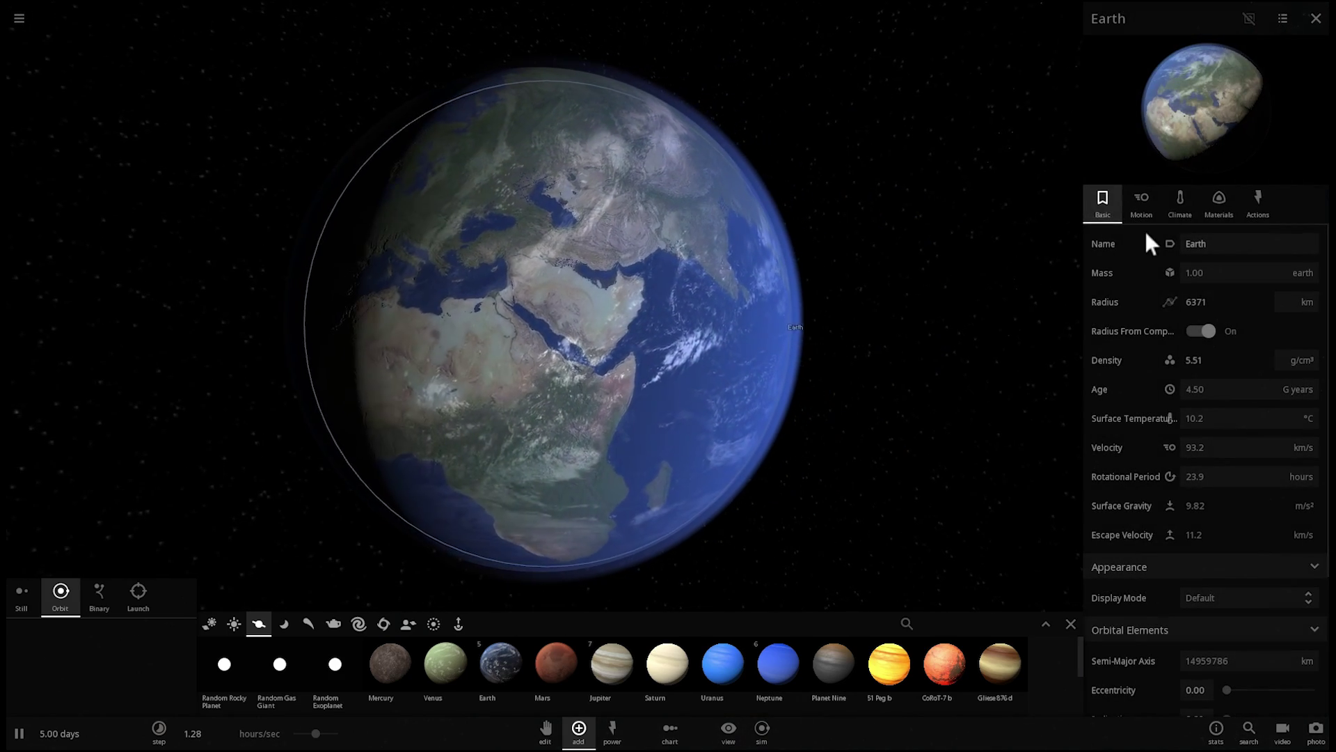
{"action": "left_click", "coordinate": [1180, 198]}
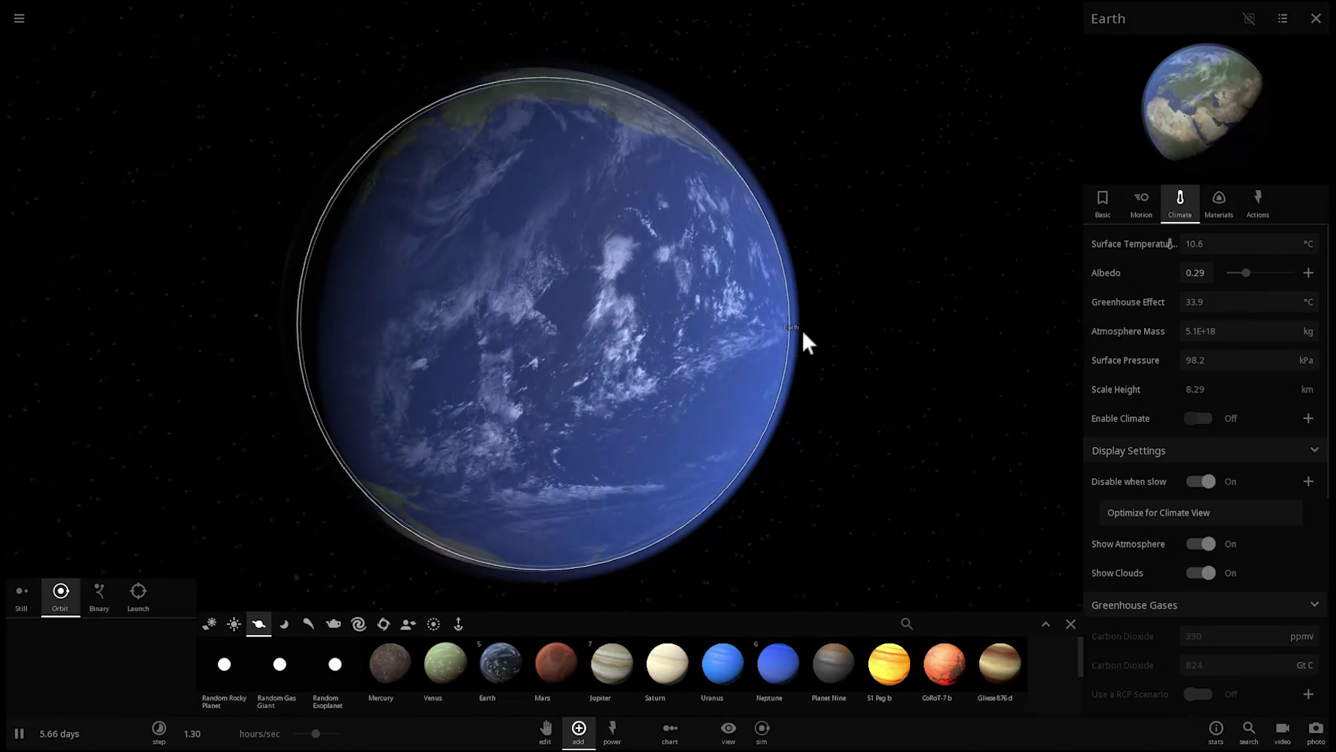
Step: View Earth's lit and dark sides from several angles in relation to Sirius B
{"action": "left_click_drag", "start_coordinate": [707, 370], "coordinate": [903, 399]}
{"action": "scroll", "coordinate": [842, 356], "scroll_direction": "down", "scroll_amount": 3}
{"action": "left_click_drag", "start_coordinate": [832, 356], "coordinate": [1072, 325]}
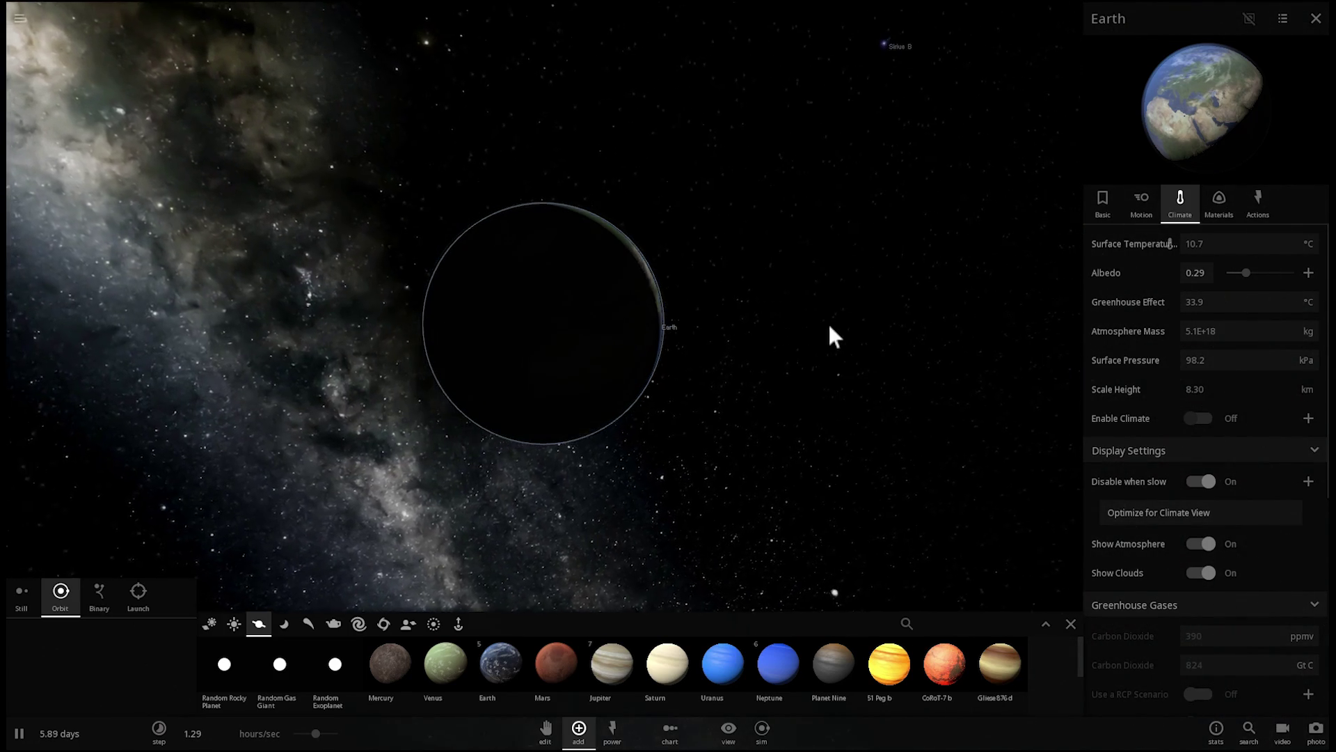
{"action": "left_click_drag", "start_coordinate": [828, 324], "coordinate": [883, 297]}
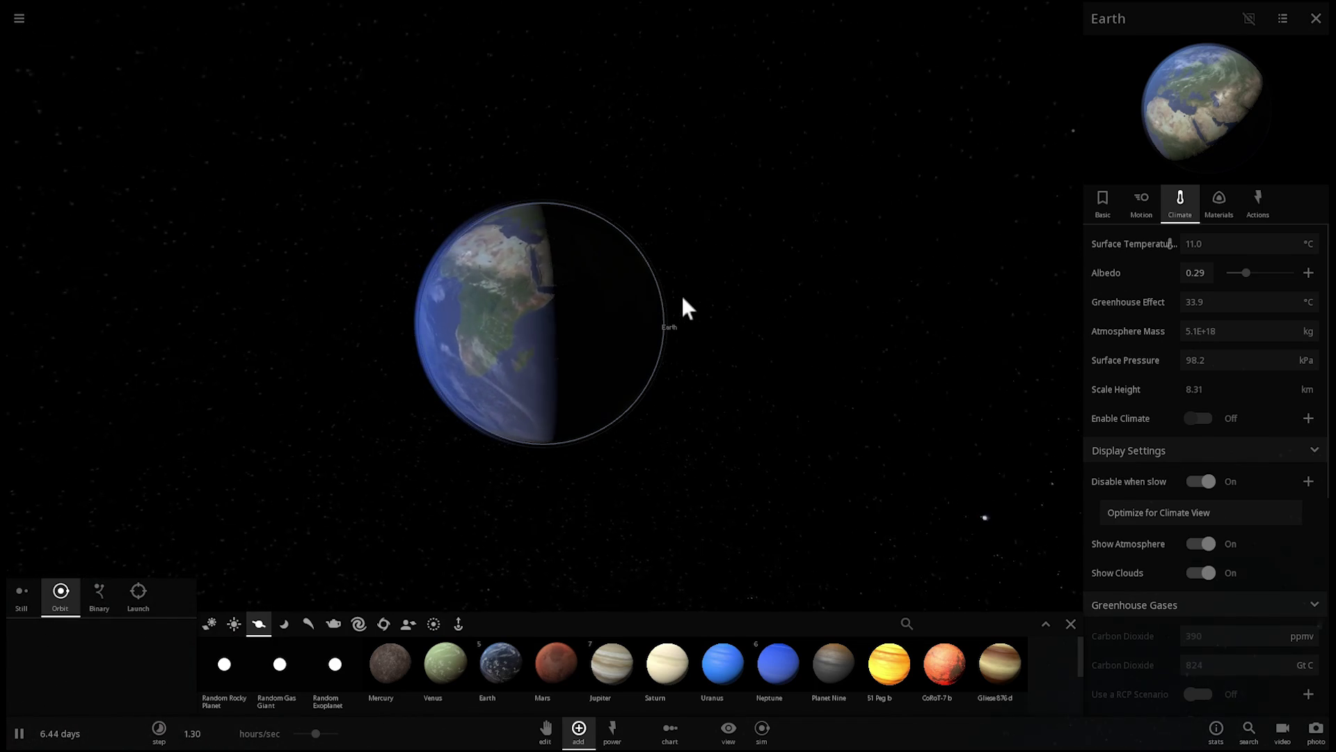
{"action": "left_click_drag", "start_coordinate": [555, 298], "coordinate": [323, 278]}
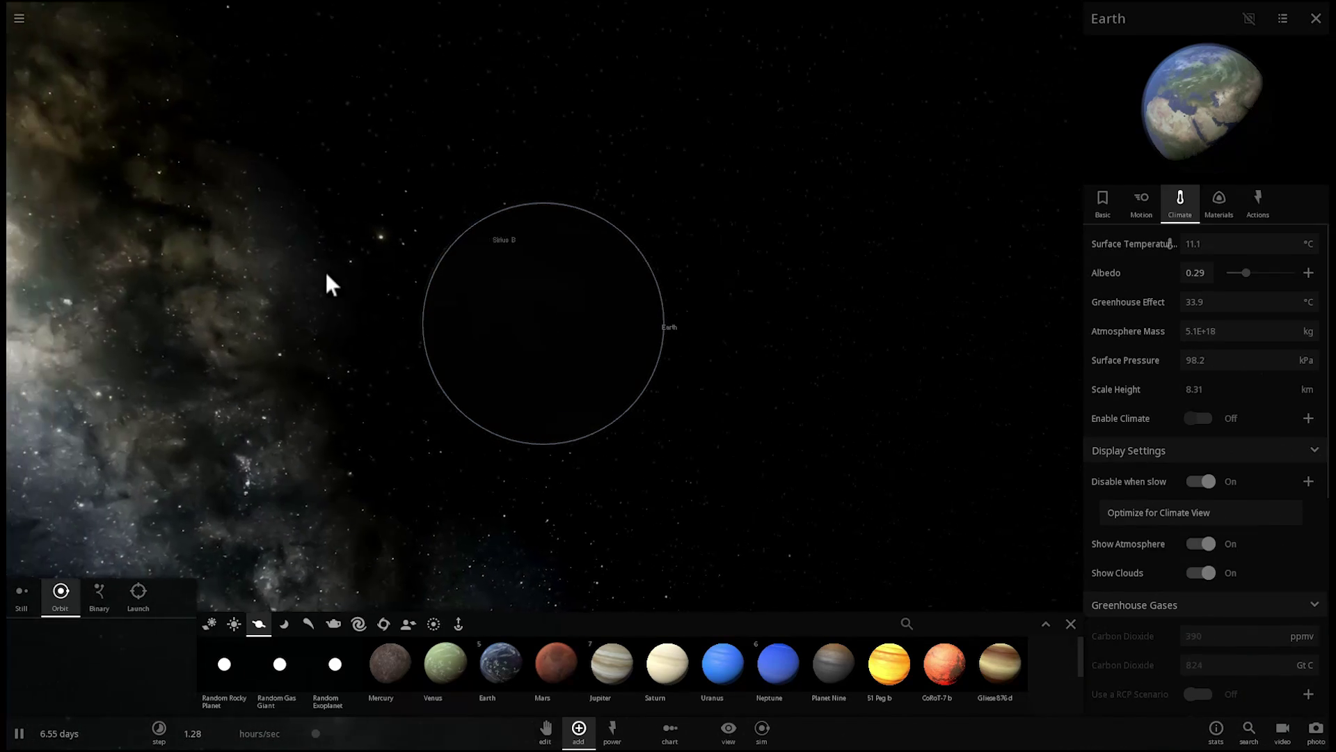
Step: Inspect Sirius B up close, then bring the view back to Earth and its orbit
{"action": "double_click", "coordinate": [438, 161]}
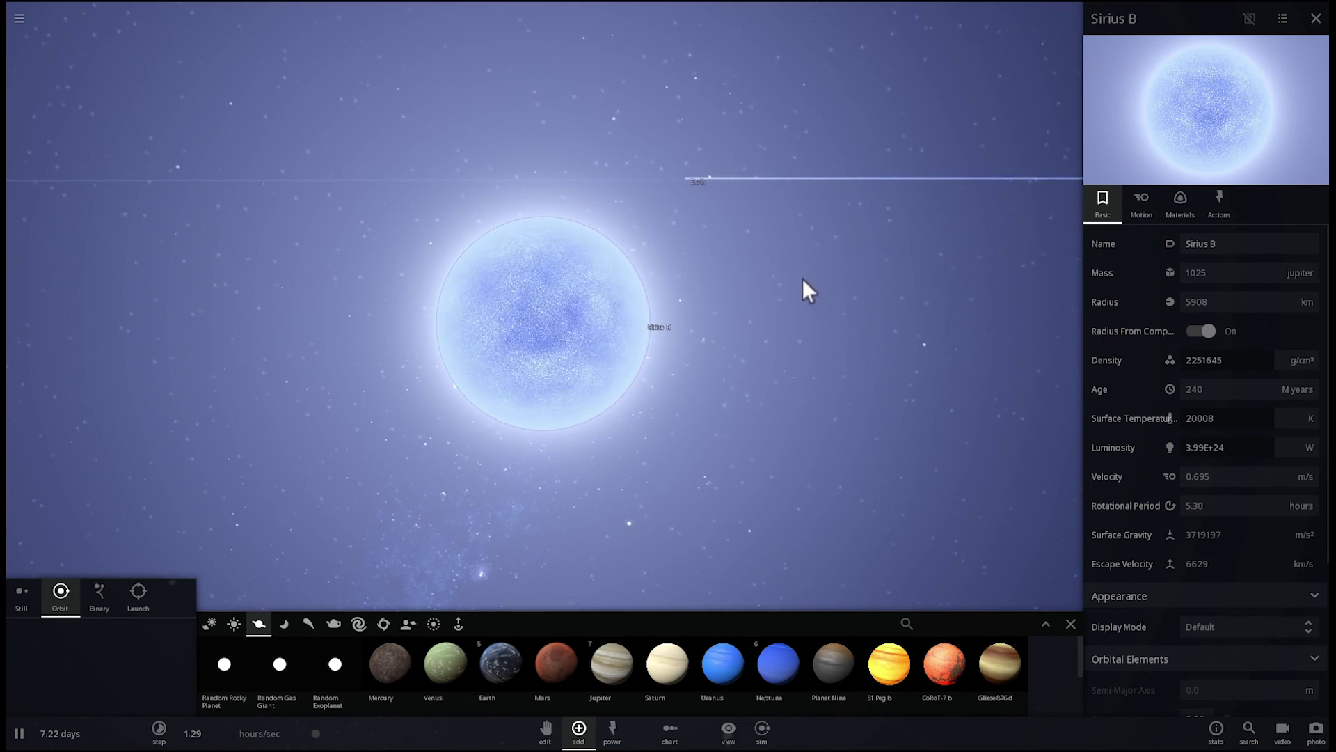
{"action": "left_click", "coordinate": [679, 187]}
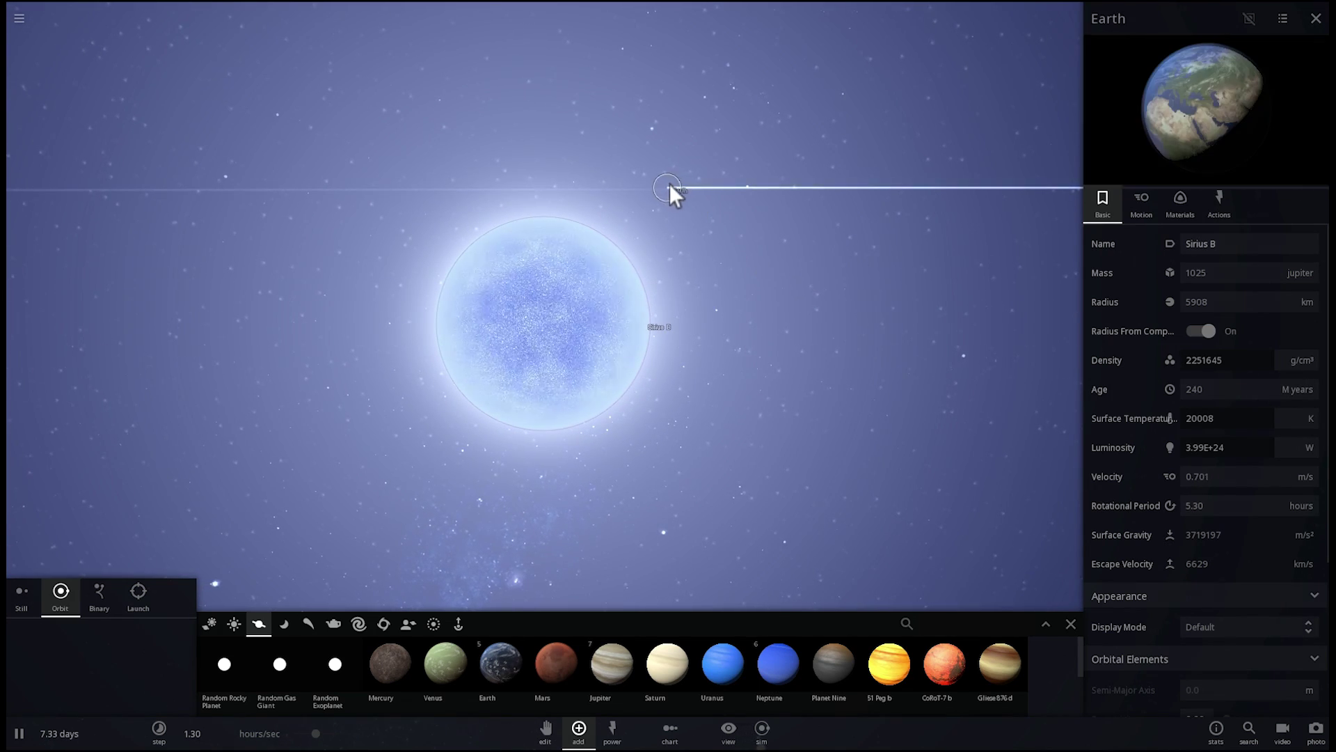
{"action": "mouse_move", "coordinate": [709, 359]}
{"action": "left_mouse_down"}
{"action": "mouse_move", "coordinate": [418, 462]}
{"action": "mouse_move", "coordinate": [560, 403]}
{"action": "mouse_move", "coordinate": [412, 382]}
{"action": "mouse_move", "coordinate": [581, 362]}
{"action": "mouse_move", "coordinate": [520, 370]}
{"action": "mouse_move", "coordinate": [369, 278]}
{"action": "mouse_move", "coordinate": [407, 281]}
{"action": "mouse_move", "coordinate": [367, 277]}
{"action": "left_mouse_up"}
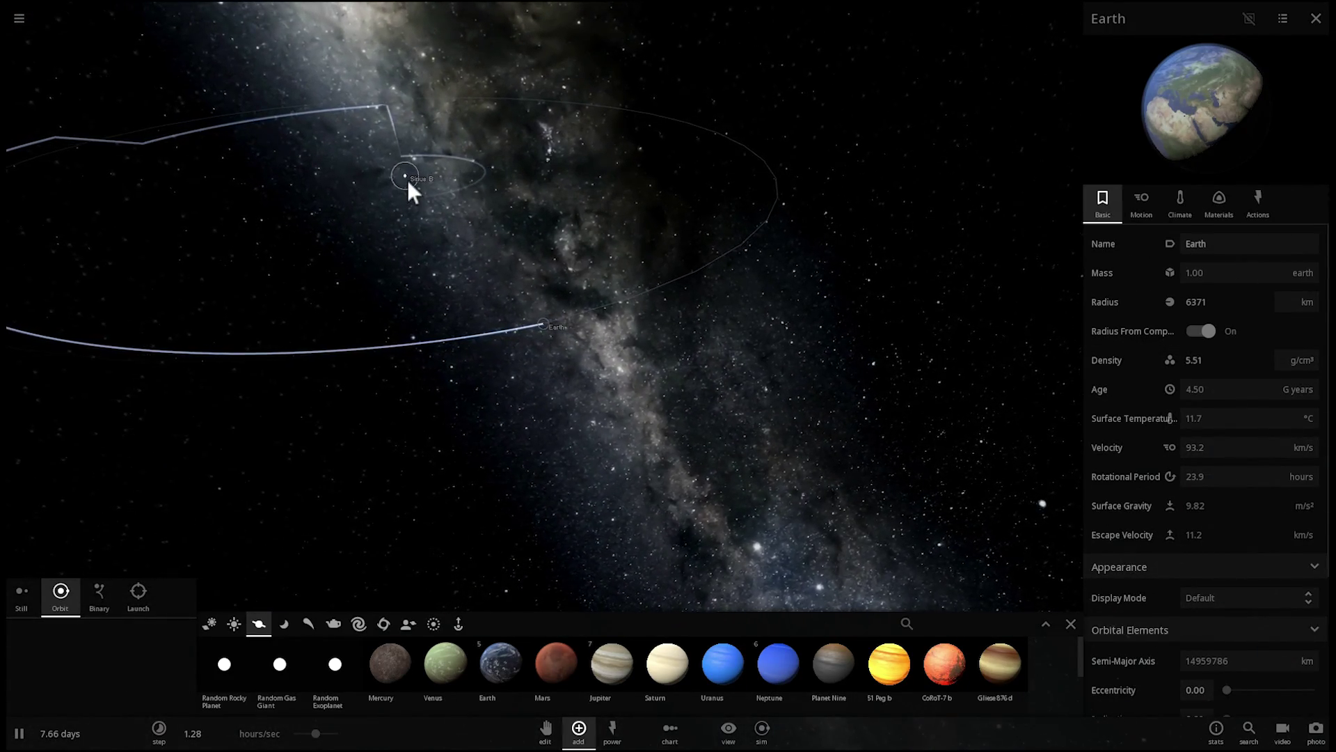
Step: Select Sirius B and examine Earth's orbit around it from different angles and distances
{"action": "left_click", "coordinate": [407, 180]}
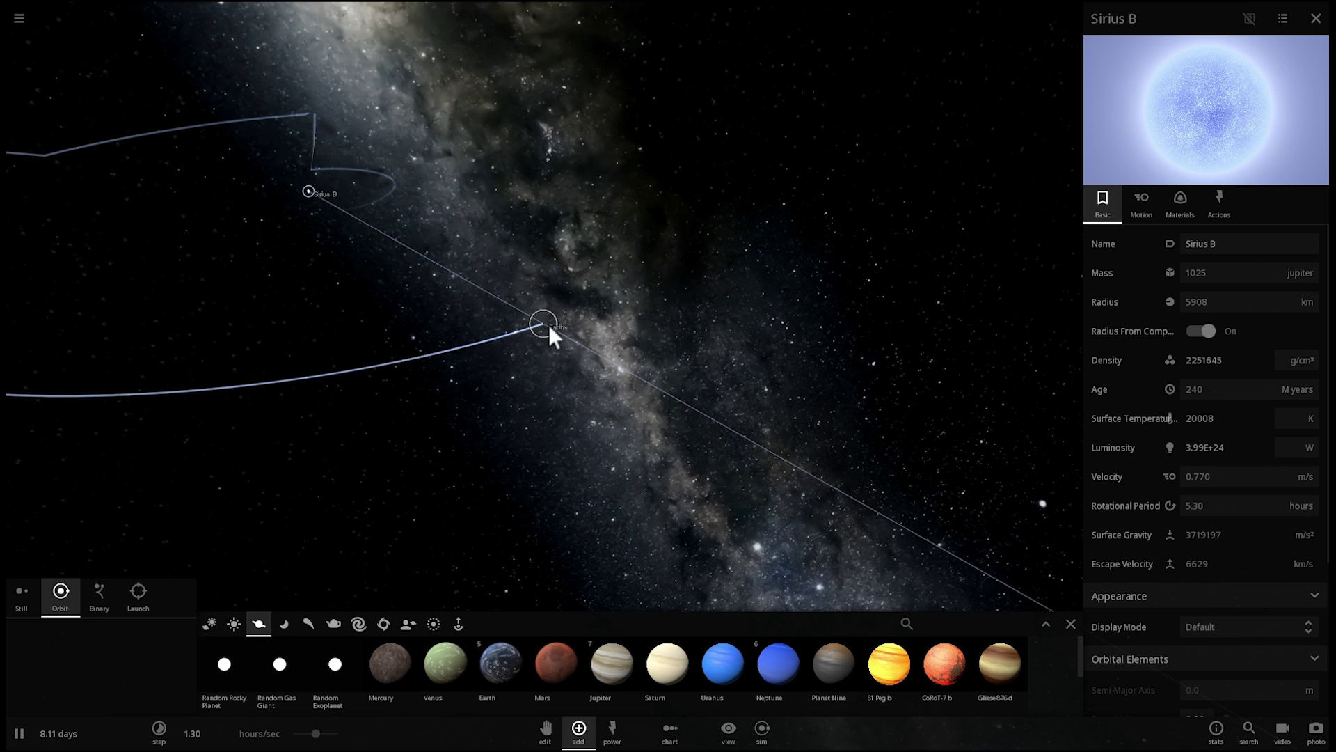
{"action": "left_click_drag", "start_coordinate": [548, 325], "coordinate": [403, 334]}
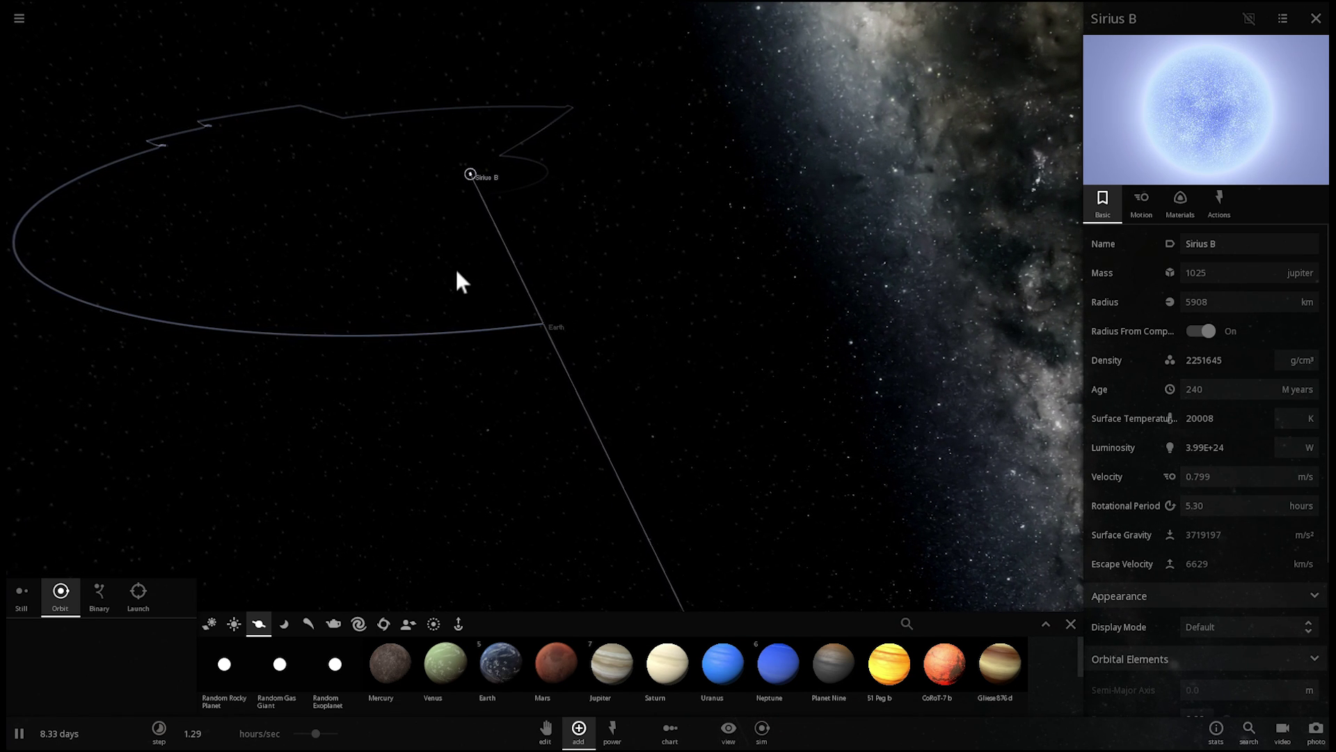
{"action": "left_click_drag", "start_coordinate": [457, 271], "coordinate": [440, 281]}
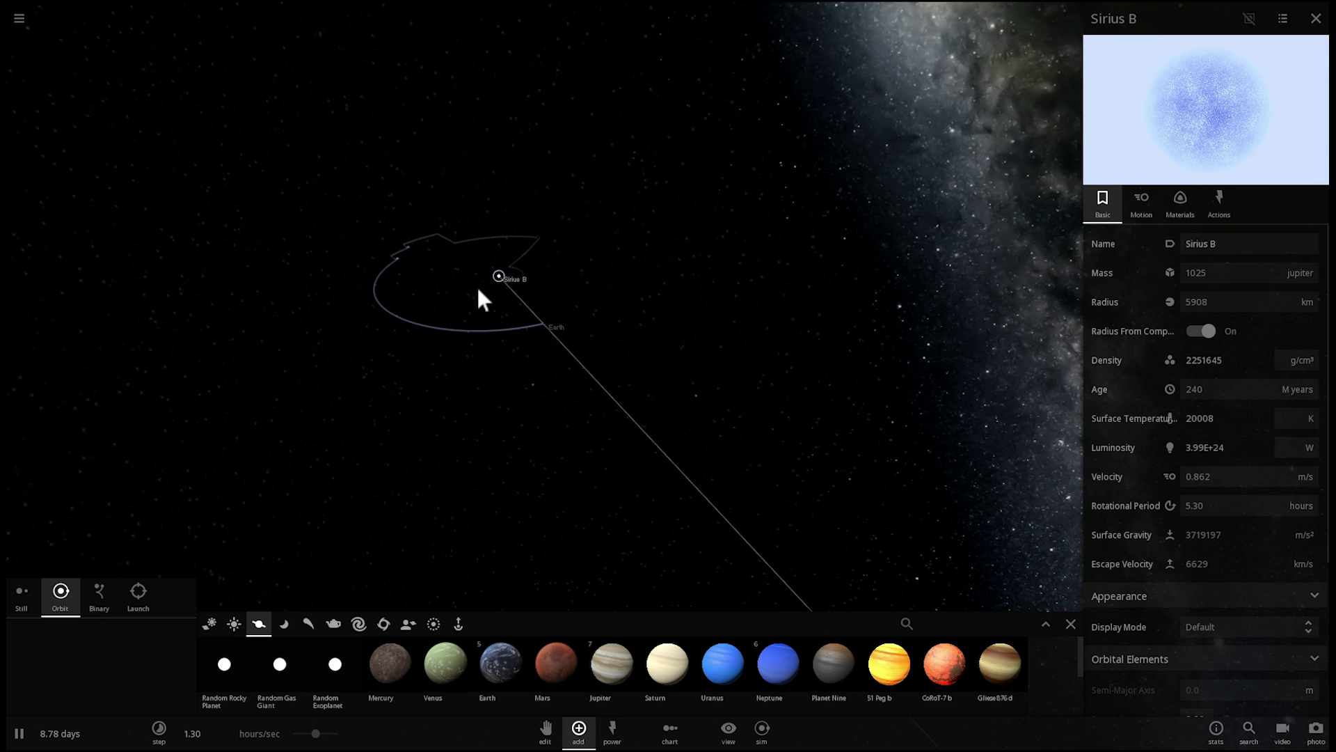
{"action": "left_click_drag", "start_coordinate": [508, 300], "coordinate": [493, 303]}
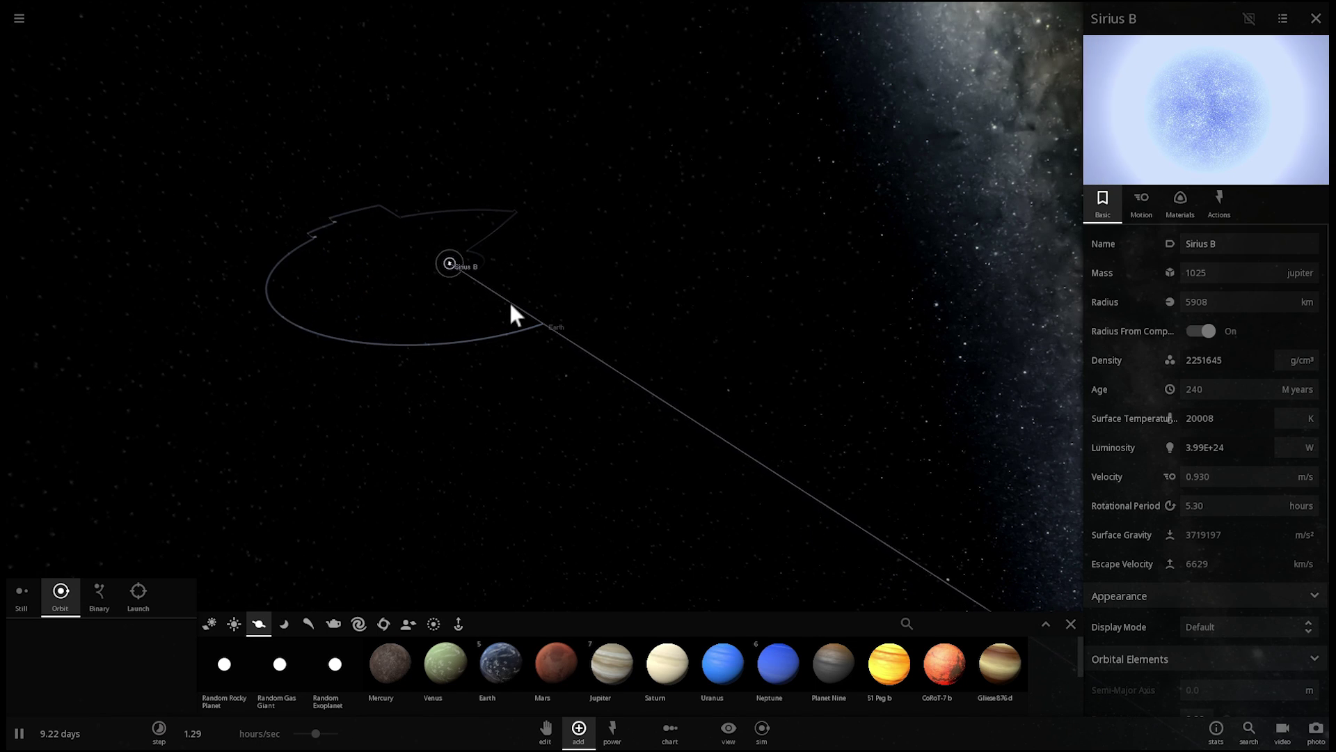
{"action": "left_click_drag", "start_coordinate": [477, 296], "coordinate": [498, 305]}
{"action": "scroll", "coordinate": [499, 304], "scroll_direction": "up", "scroll_amount": 3}
{"action": "left_click_drag", "start_coordinate": [424, 286], "coordinate": [477, 299]}
{"action": "scroll", "coordinate": [477, 299], "scroll_direction": "up", "scroll_amount": 3}
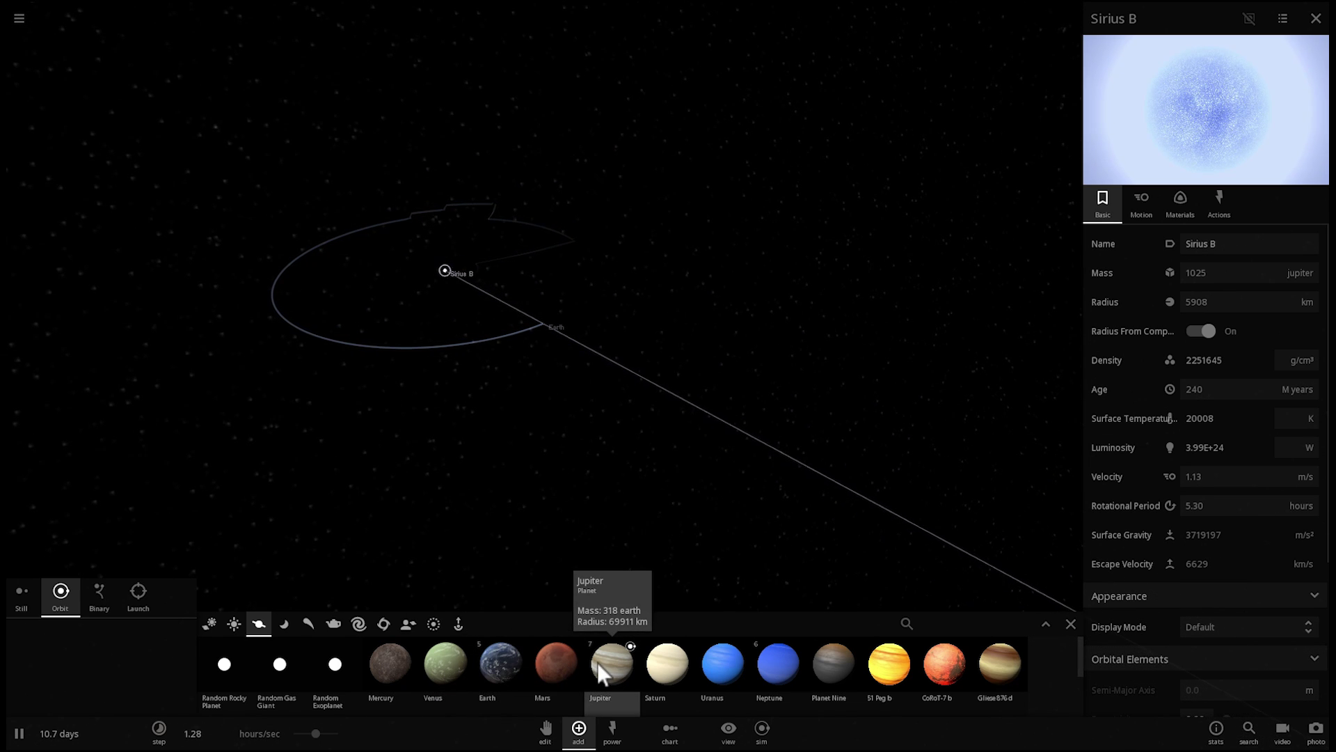
Step: Add another Earth and Uranus, about 42.3 million km out, around Sirius B, and raise the simulation speed to about 16 hours/sec
{"action": "left_click_drag", "start_coordinate": [507, 655], "coordinate": [663, 520]}
{"action": "left_click_drag", "start_coordinate": [726, 658], "coordinate": [644, 440]}
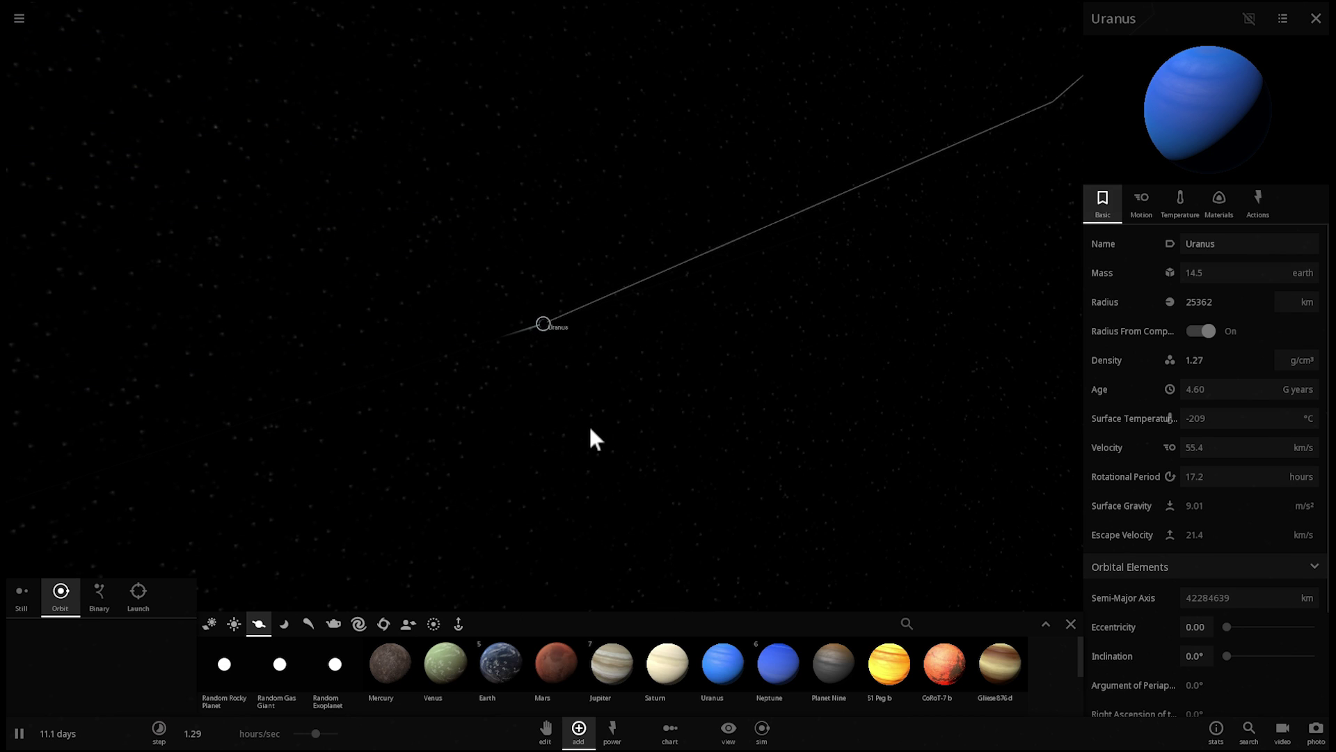
{"action": "left_click_drag", "start_coordinate": [316, 734], "coordinate": [357, 737]}
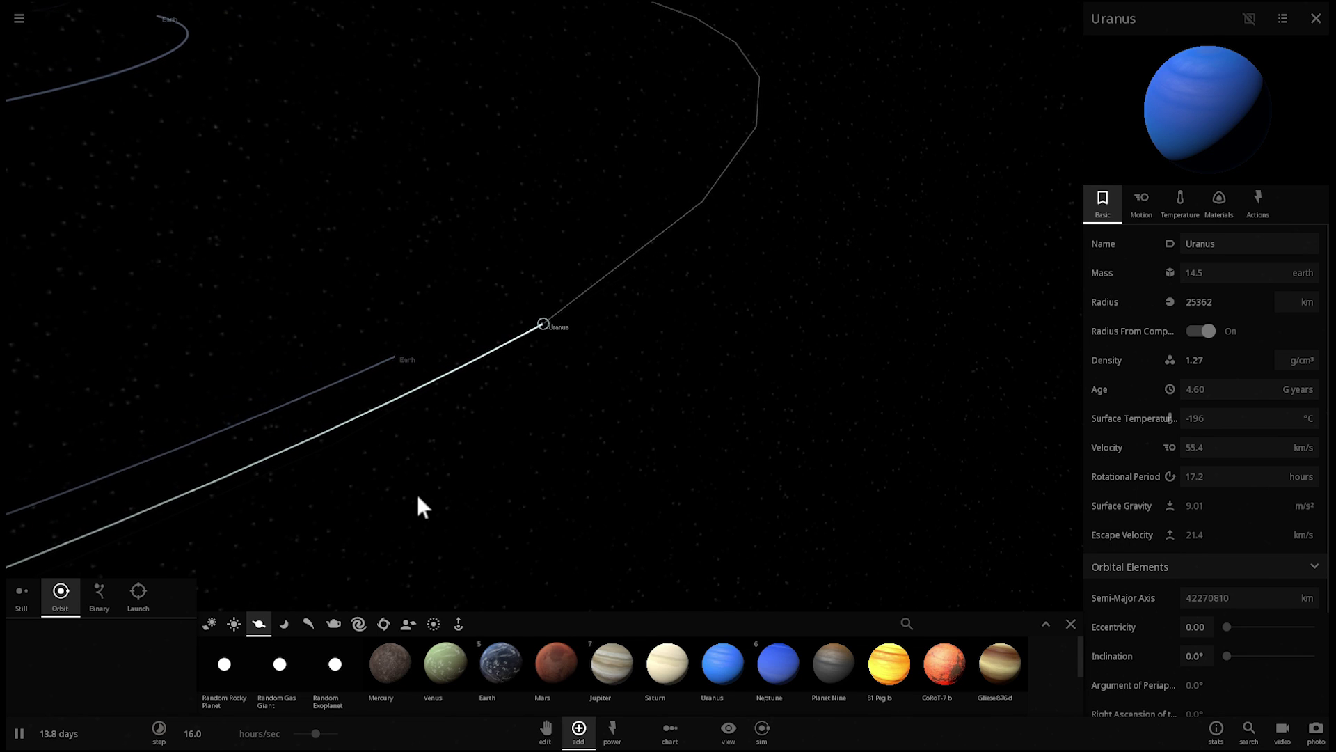
Step: Raise the simulation speed to about 1.6 days/sec and select the outer Earth beside Uranus
{"action": "left_click_drag", "start_coordinate": [423, 428], "coordinate": [152, 142]}
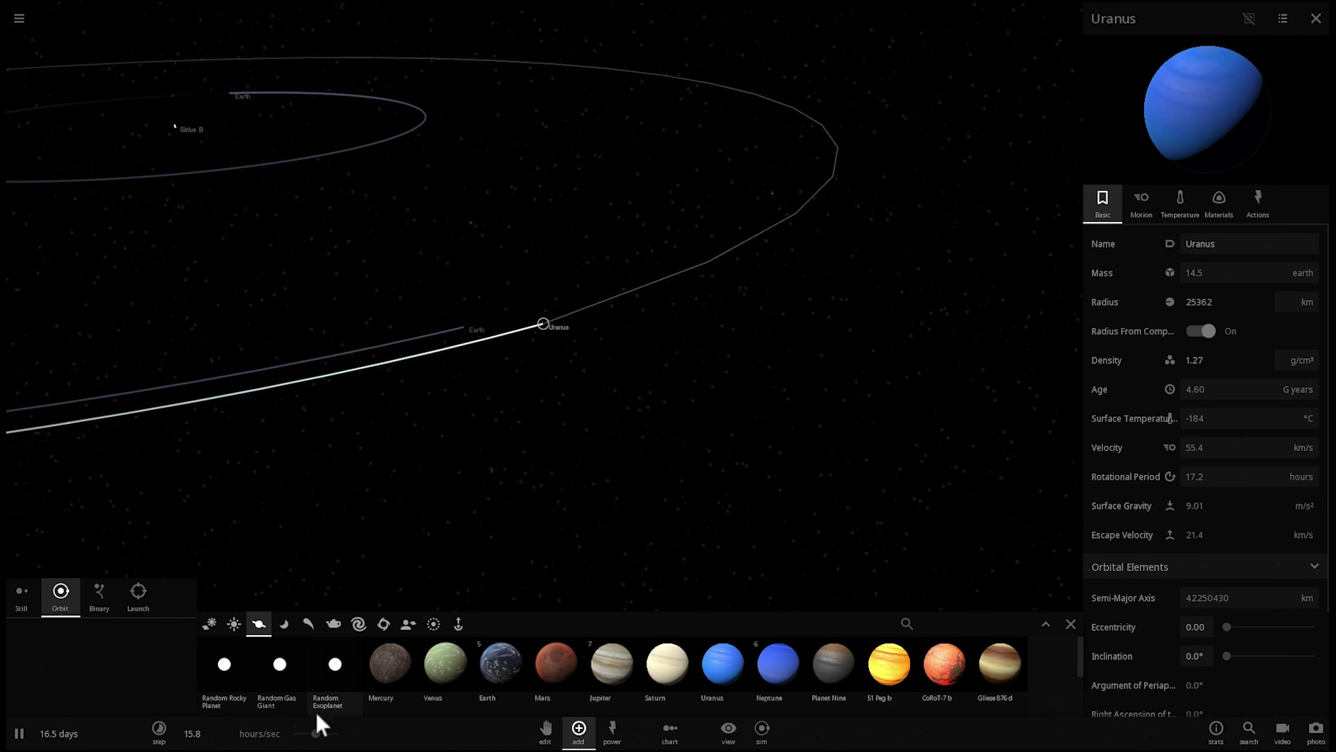
{"action": "left_click_drag", "start_coordinate": [315, 734], "coordinate": [334, 734]}
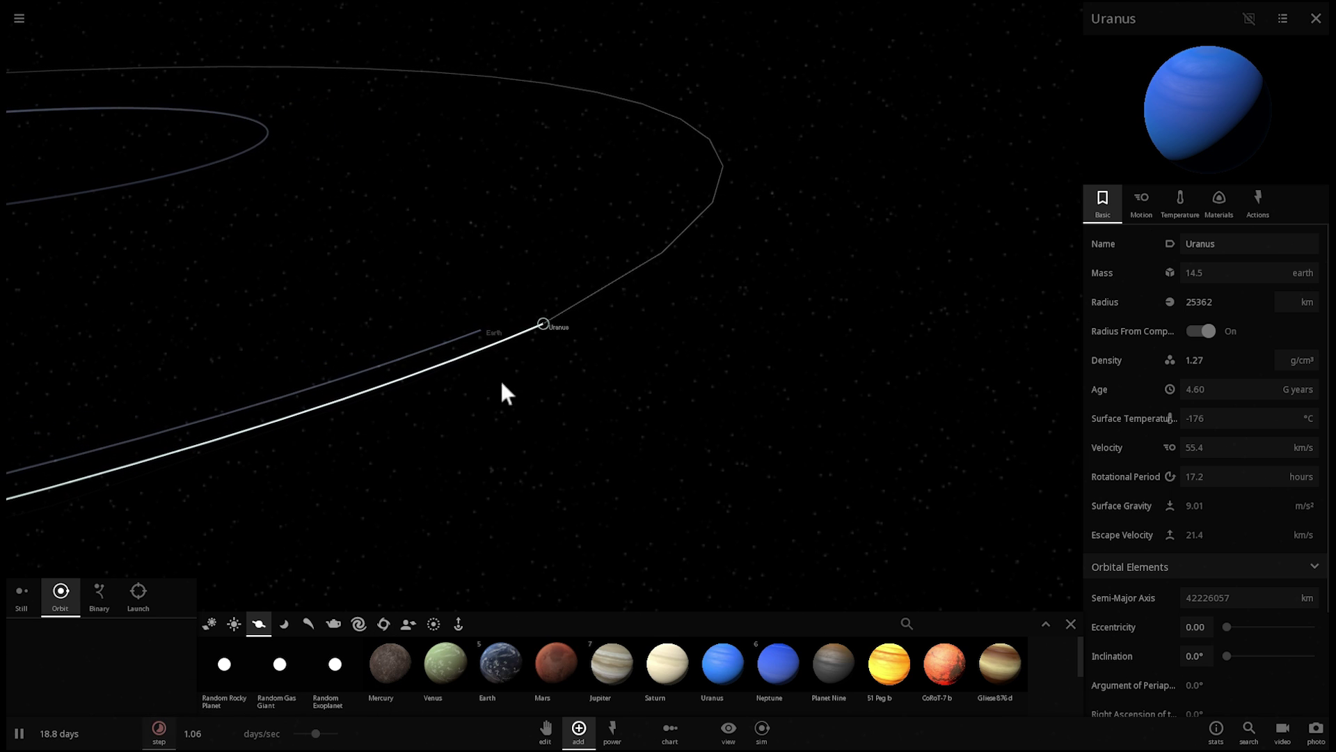
{"action": "left_click", "coordinate": [490, 326]}
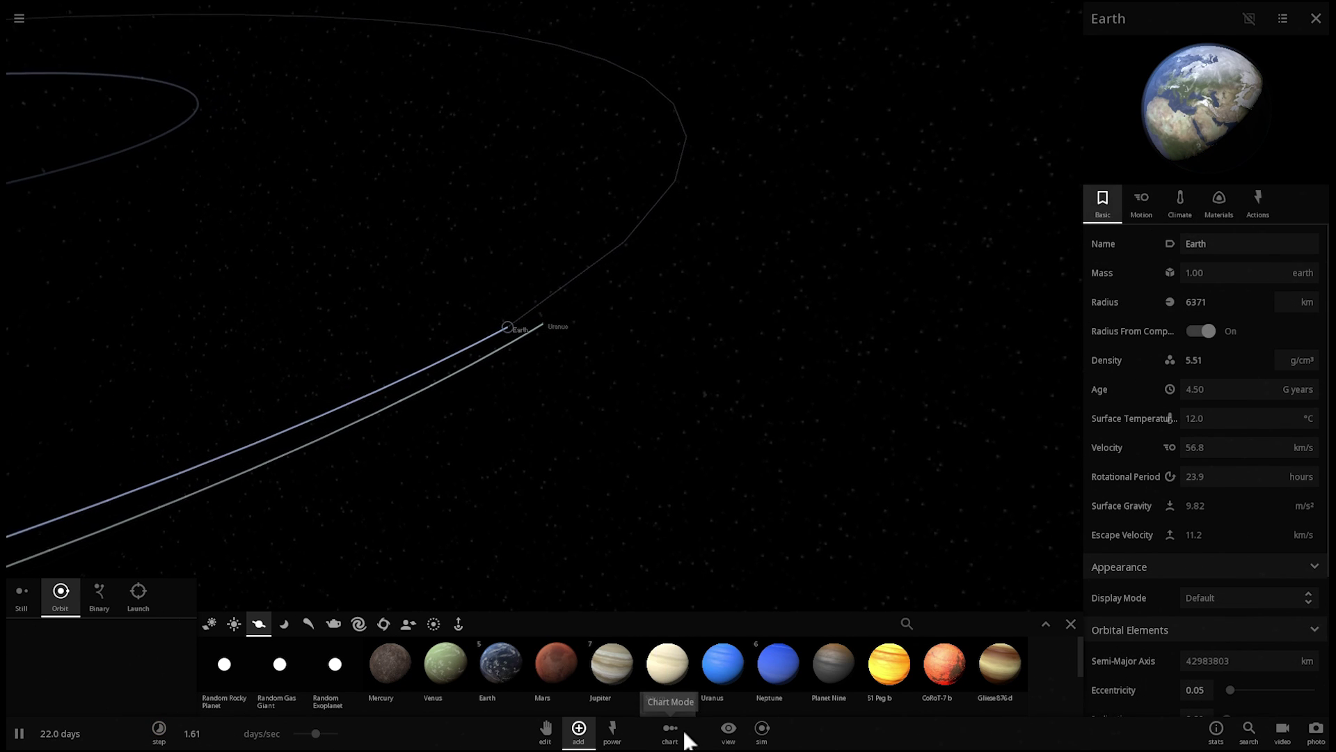
Step: Hide the object trails and display the orbit lines, with all the orbits around Sirius B in view
{"action": "left_click", "coordinate": [724, 737]}
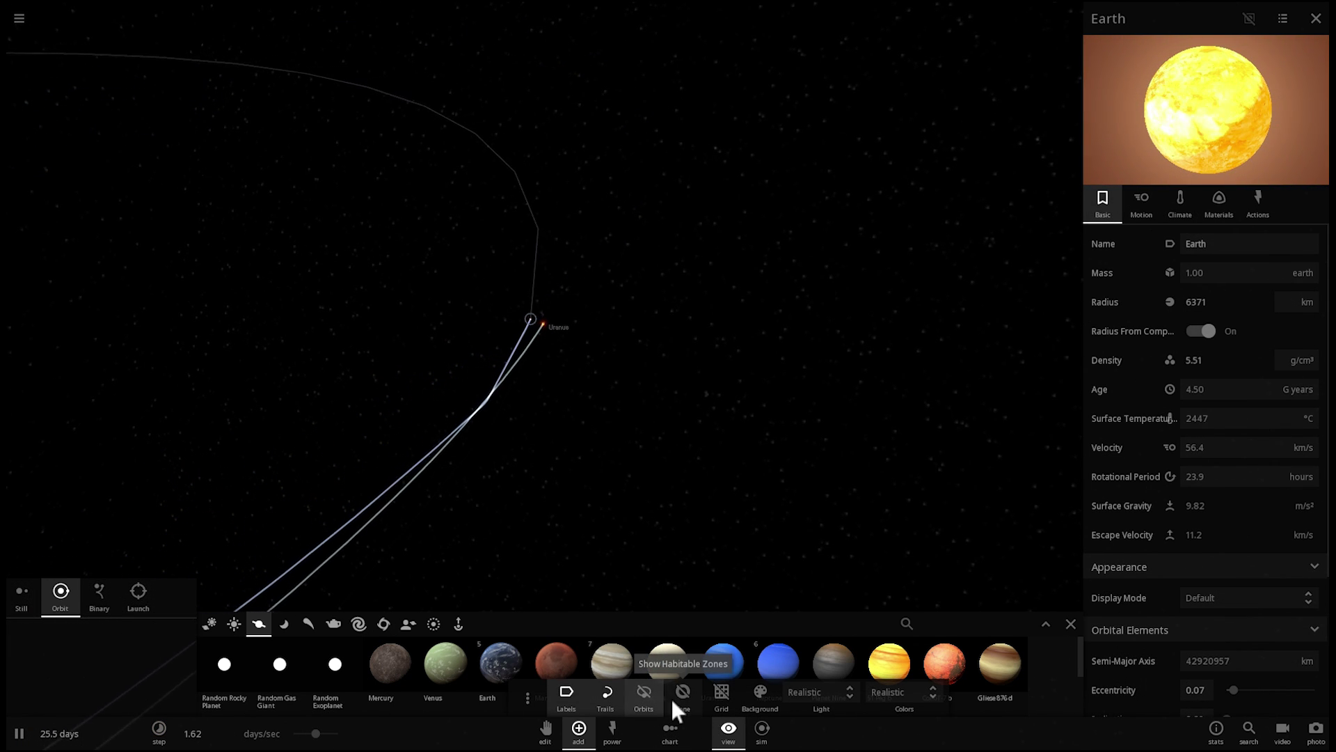
{"action": "left_click", "coordinate": [607, 696]}
{"action": "left_click", "coordinate": [644, 696]}
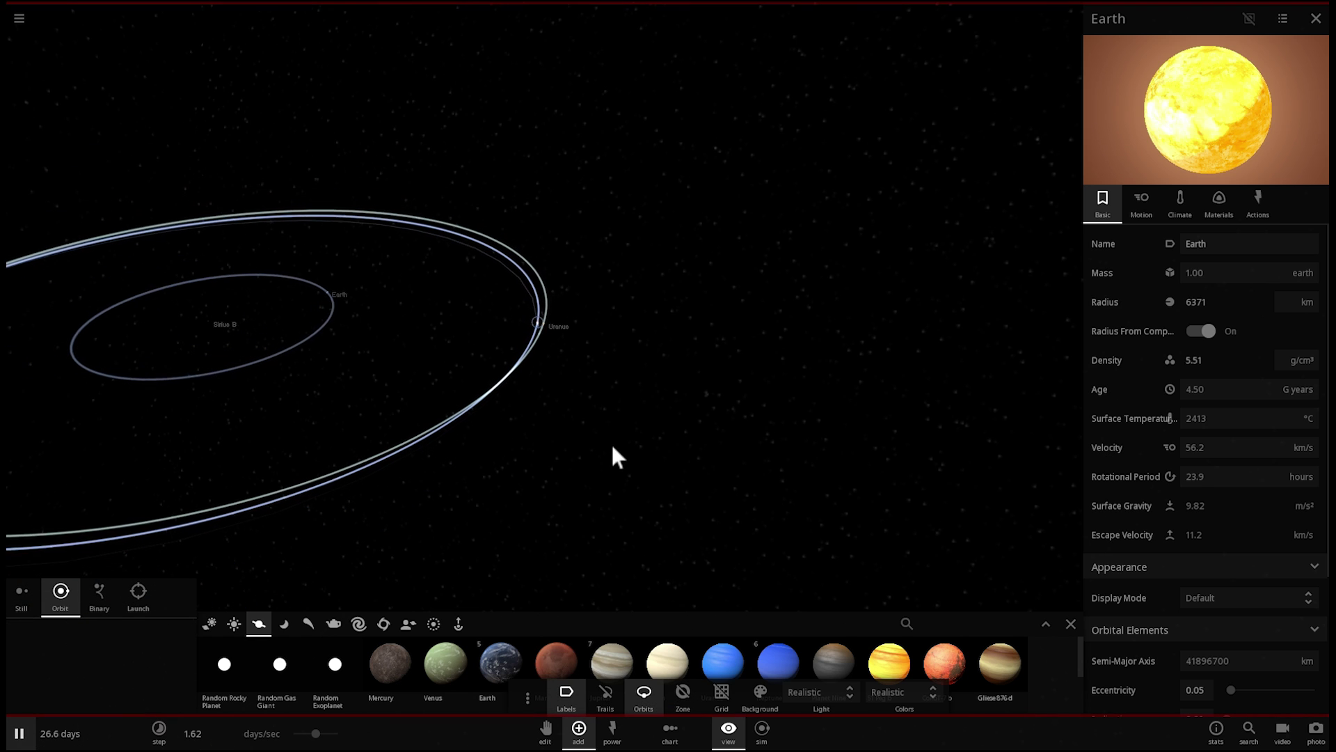
{"action": "left_click_drag", "start_coordinate": [570, 498], "coordinate": [532, 537]}
{"action": "scroll", "coordinate": [533, 537], "scroll_direction": "down", "scroll_amount": 3}
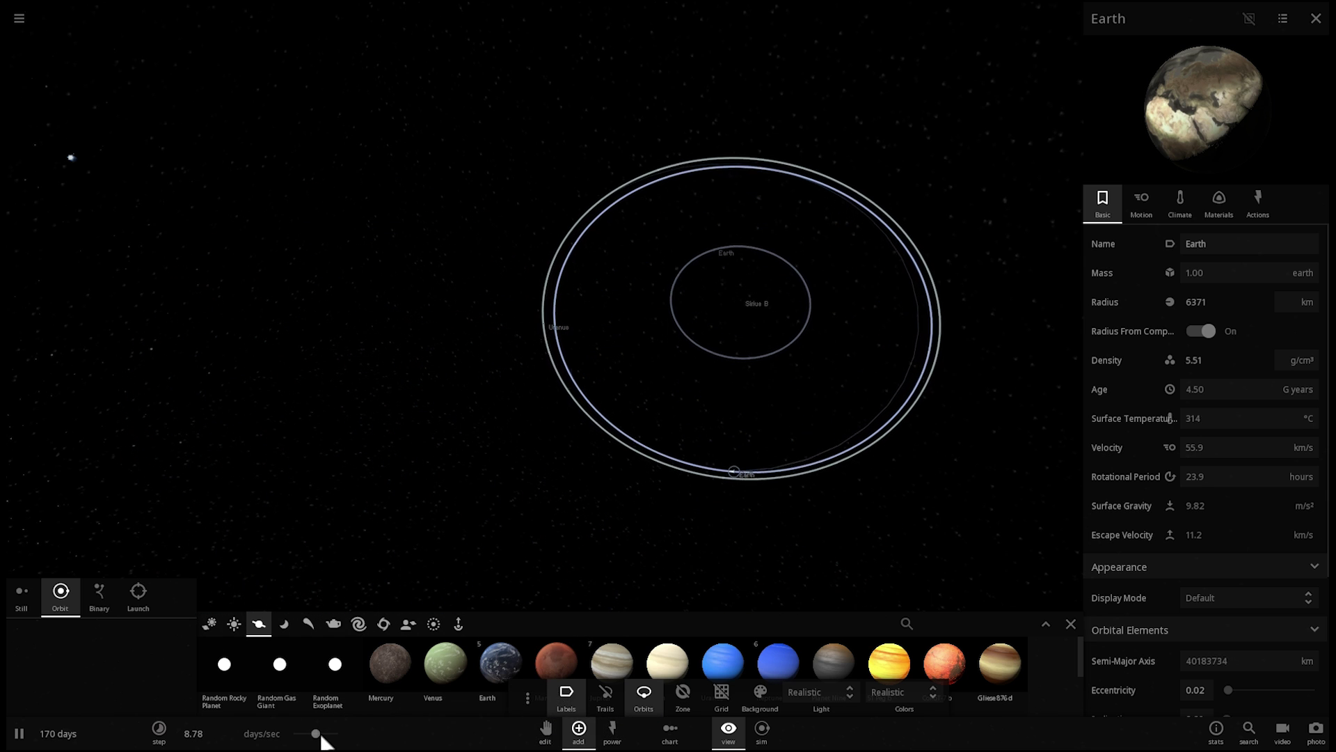
Step: Raise the simulation speed to about 12 days/sec and centre the paused view on Sirius B
{"action": "left_click_drag", "start_coordinate": [316, 732], "coordinate": [322, 732]}
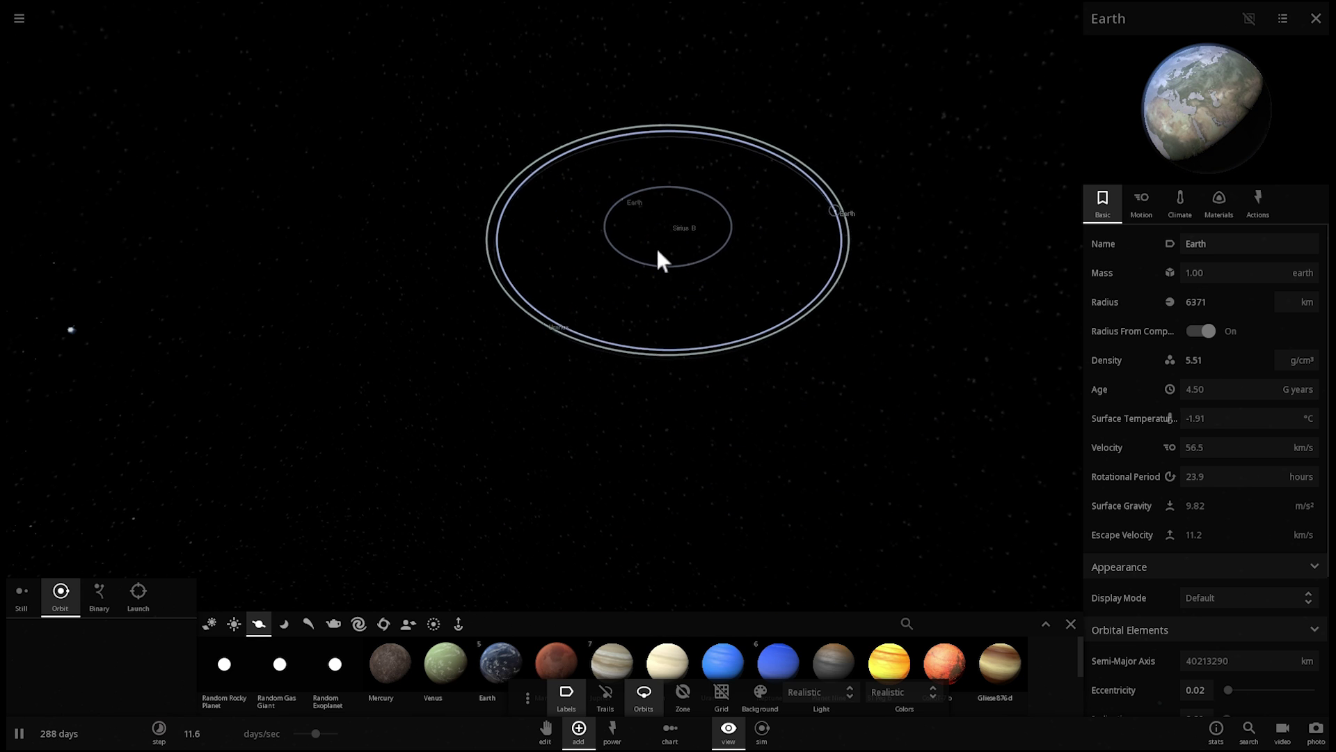
{"action": "key", "text": "space"}
{"action": "double_click", "coordinate": [596, 212]}
{"action": "scroll", "coordinate": [602, 302], "scroll_direction": "up", "scroll_amount": 4}
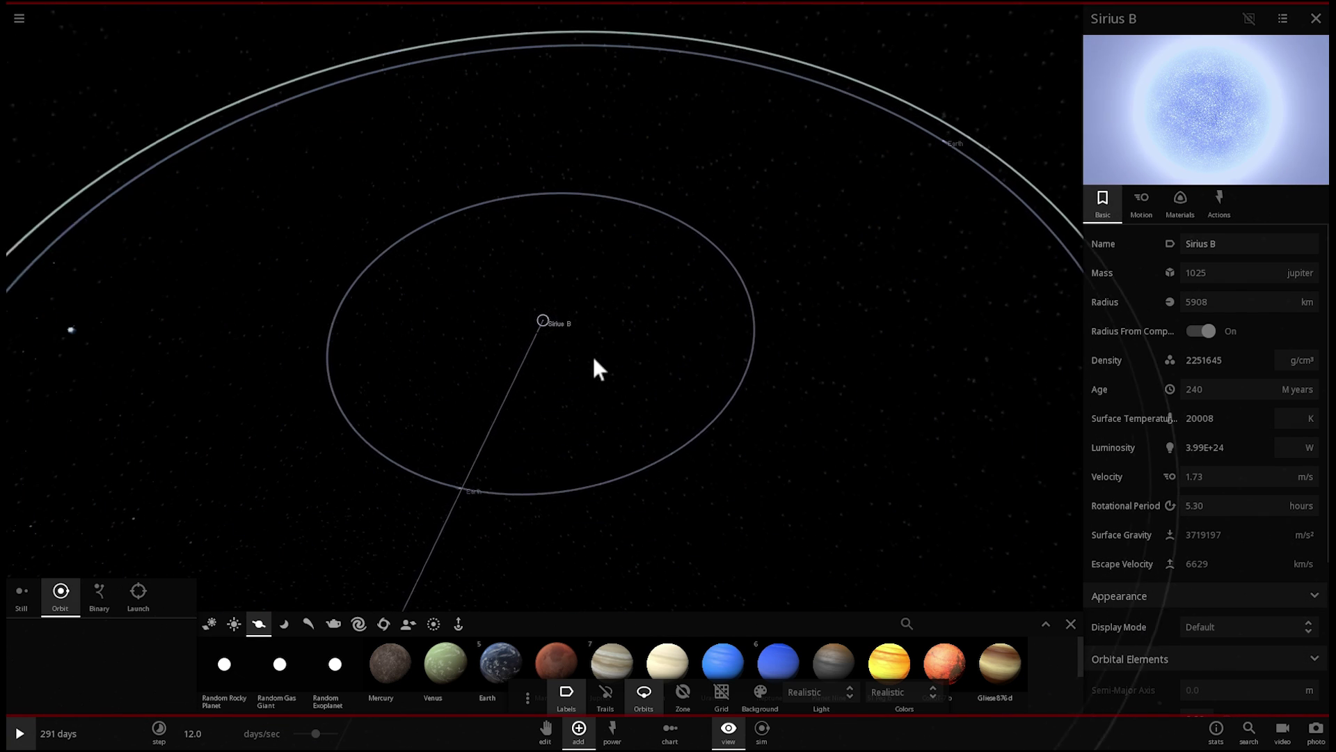
Step: Run and pause the simulation to examine how the planets circle Sirius B
{"action": "left_click_drag", "start_coordinate": [594, 359], "coordinate": [595, 303]}
{"action": "scroll", "coordinate": [596, 303], "scroll_direction": "down", "scroll_amount": 2}
{"action": "key", "text": "space"}
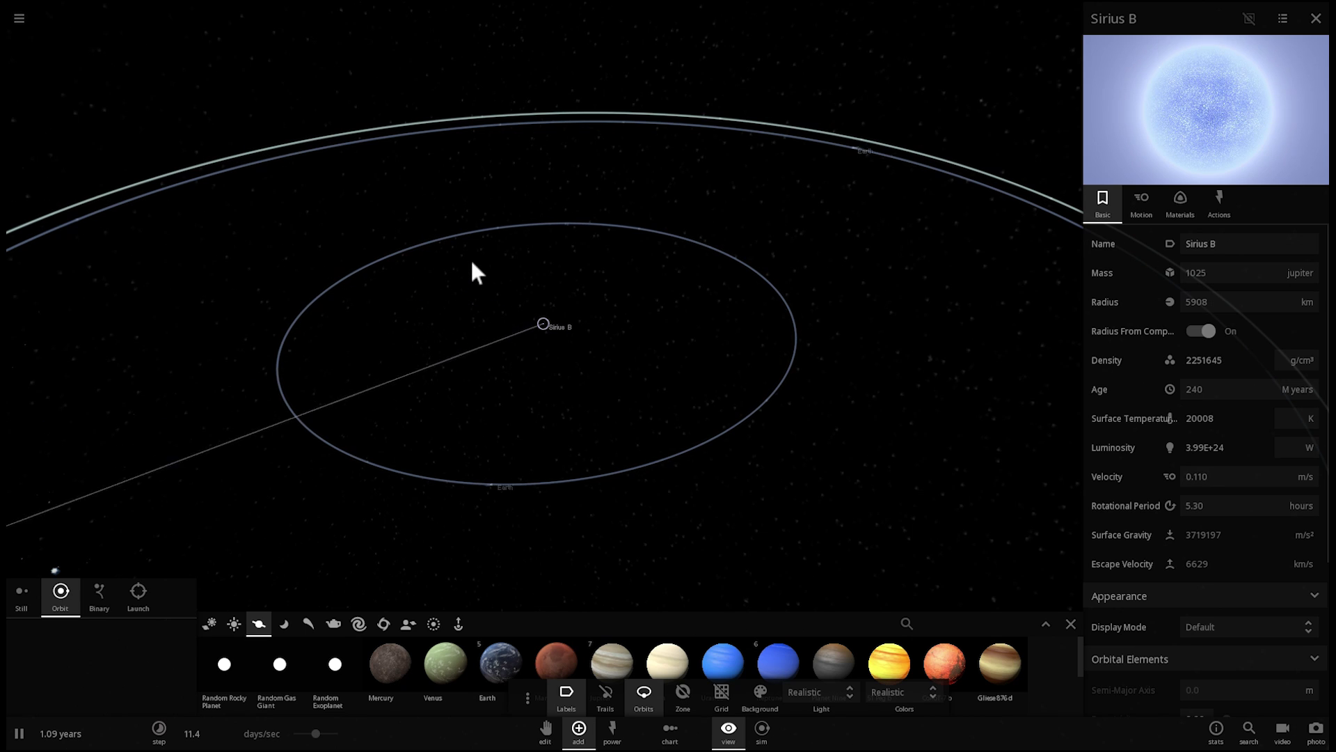
{"action": "key", "text": "space"}
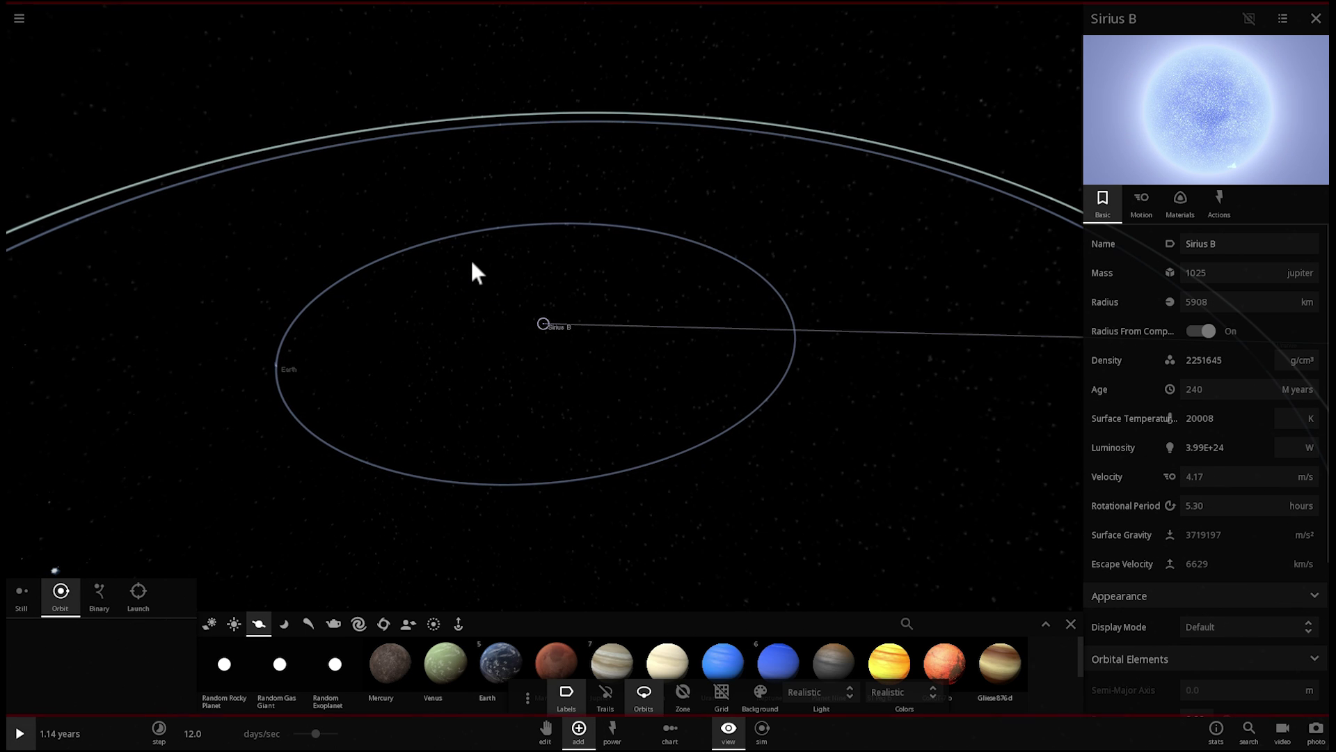
{"action": "key", "text": "space"}
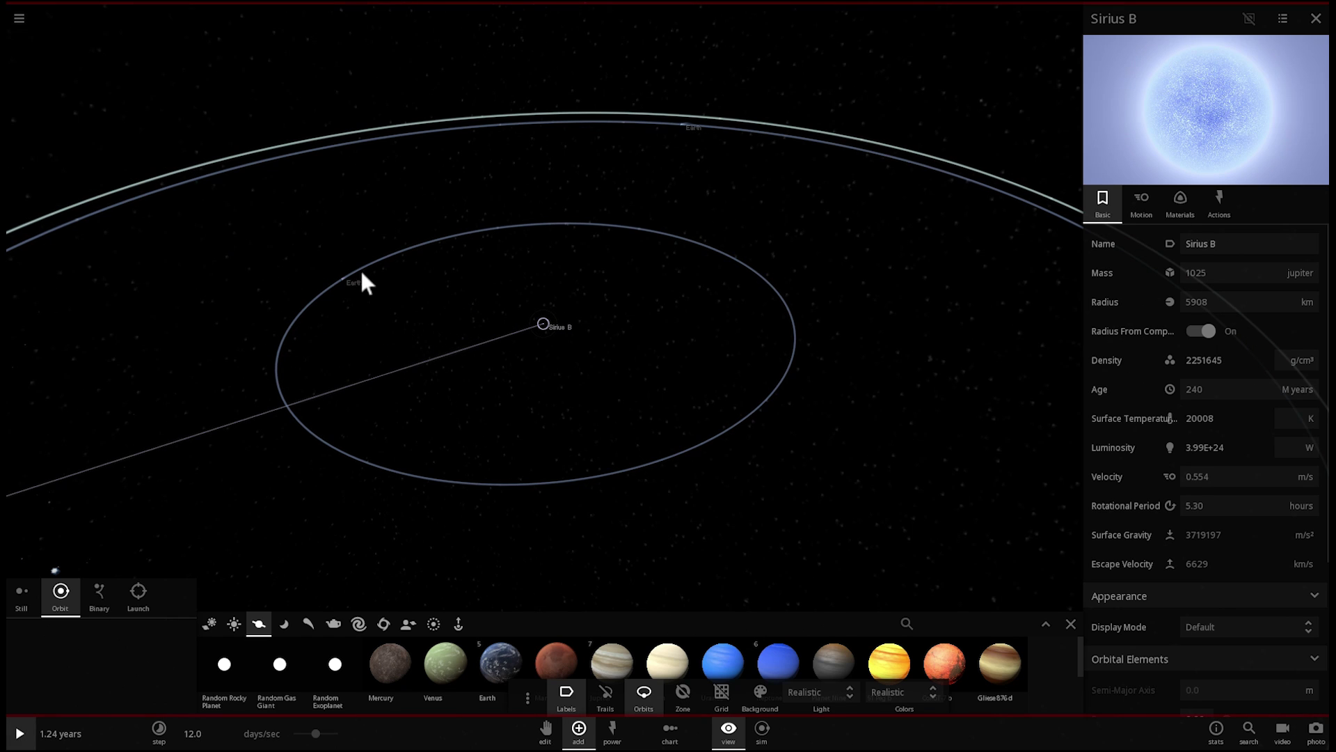
Step: Focus on the inner Earth, run the simulation briefly and pause it with Earth's orbit around Sirius B in view
{"action": "double_click", "coordinate": [332, 270]}
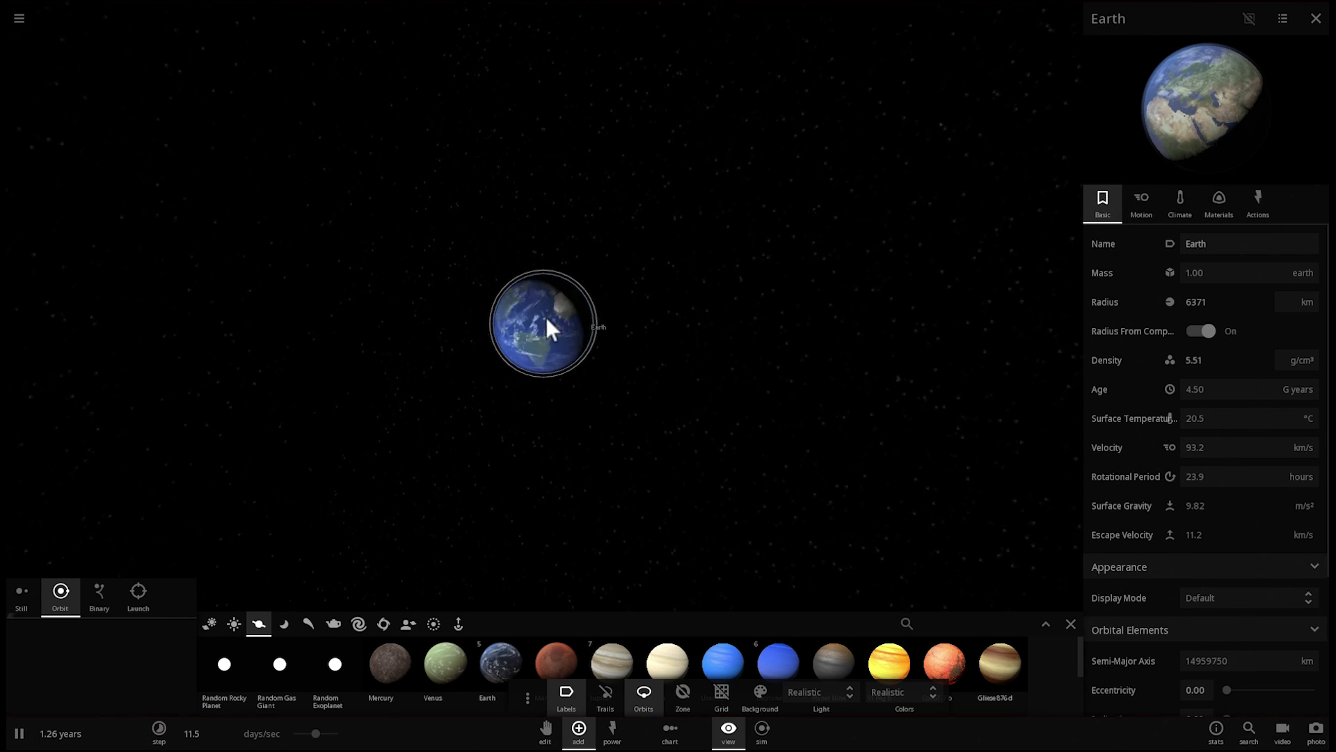
{"action": "scroll", "coordinate": [506, 296], "scroll_direction": "down", "scroll_amount": 5}
{"action": "scroll", "coordinate": [507, 302], "scroll_direction": "down", "scroll_amount": 6}
{"action": "key", "text": "space"}
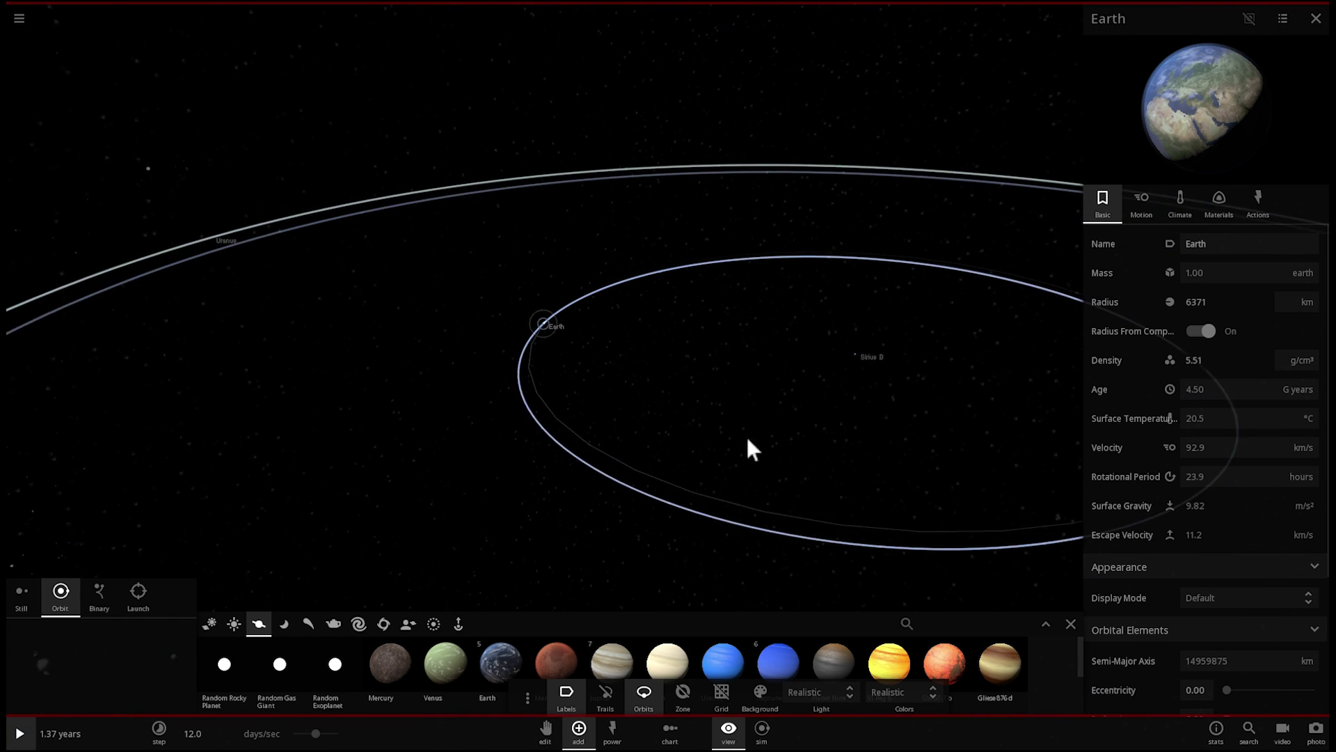
Step: Recentre the view on Sirius B and run the inner Earth's orbital motion briefly before pausing
{"action": "left_click_drag", "start_coordinate": [766, 437], "coordinate": [454, 395]}
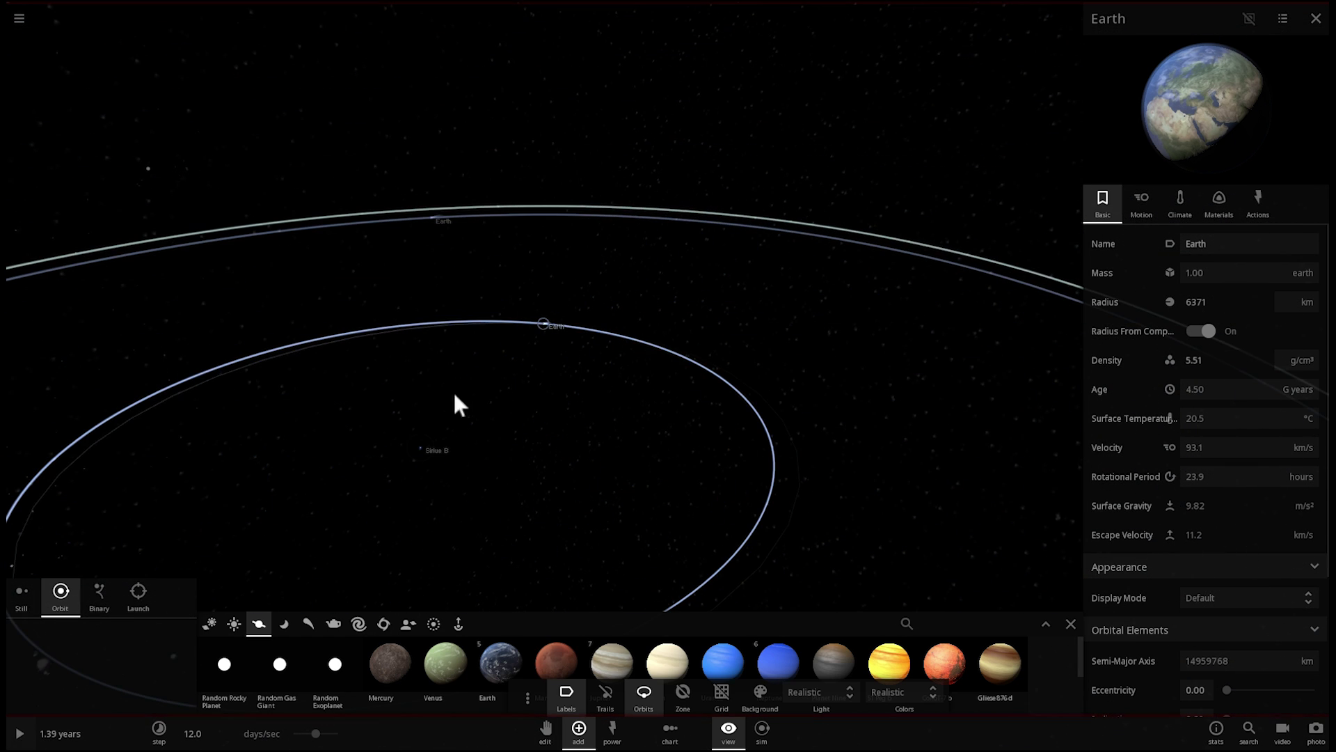
{"action": "double_click", "coordinate": [419, 452]}
{"action": "key", "text": "space"}
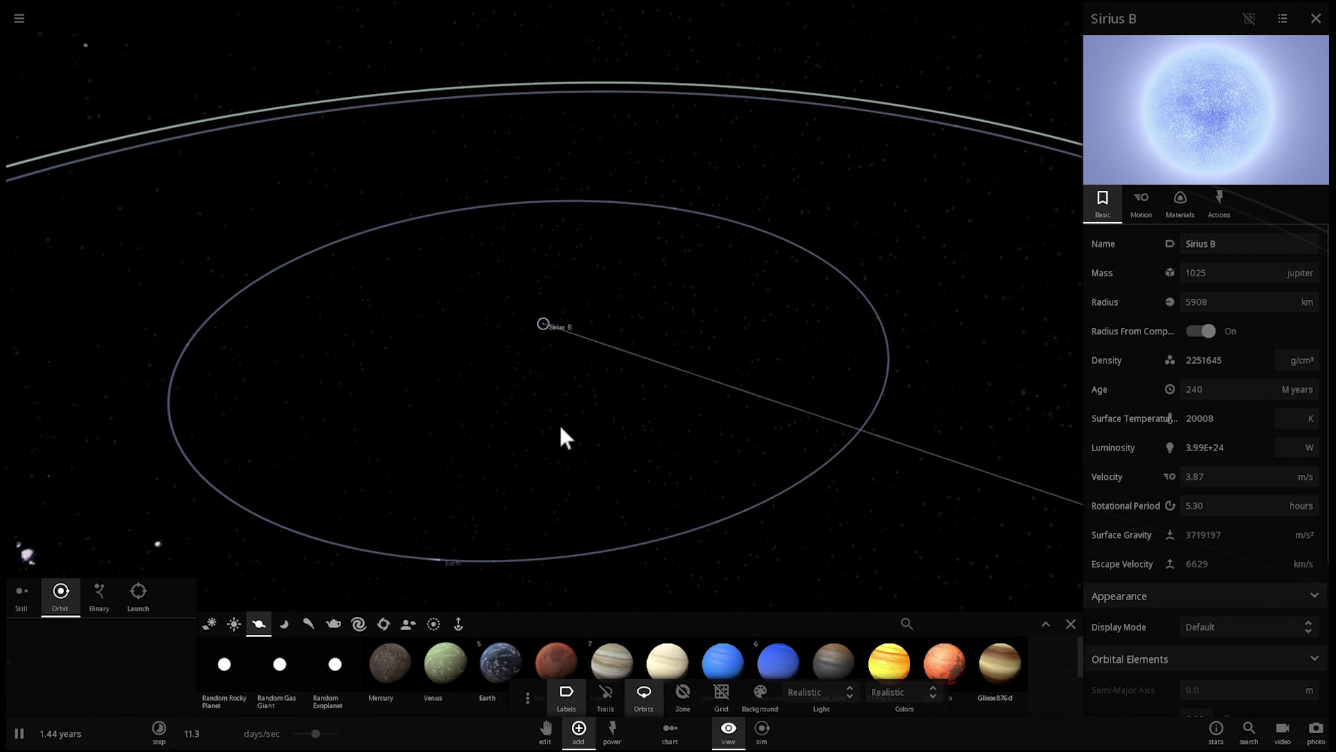
{"action": "key", "text": "space"}
Step: Focus on the inner Earth up close and slow the running simulation to about 1.25 hours/sec
{"action": "double_click", "coordinate": [664, 214]}
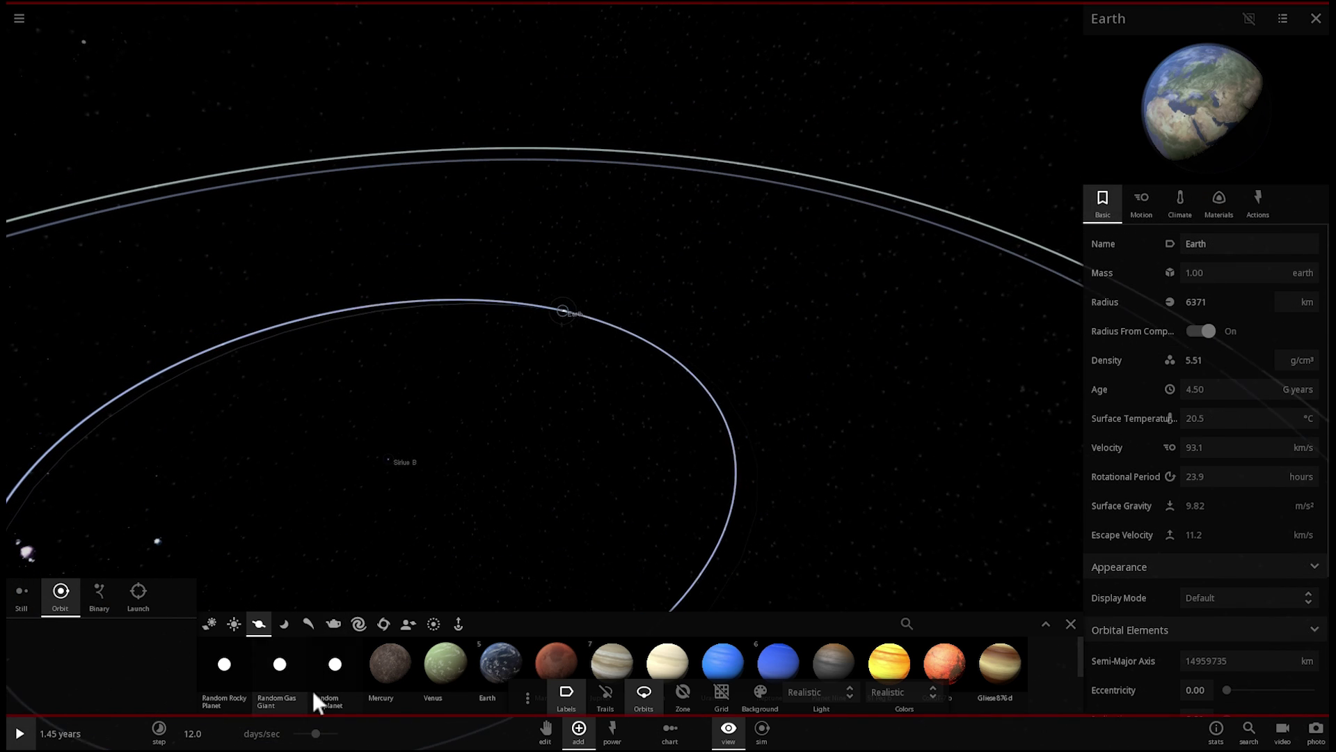
{"action": "left_click_drag", "start_coordinate": [315, 733], "coordinate": [293, 735]}
{"action": "key", "text": "space"}
{"action": "scroll", "coordinate": [508, 377], "scroll_direction": "up", "scroll_amount": 10}
{"action": "scroll", "coordinate": [461, 449], "scroll_direction": "up", "scroll_amount": 5}
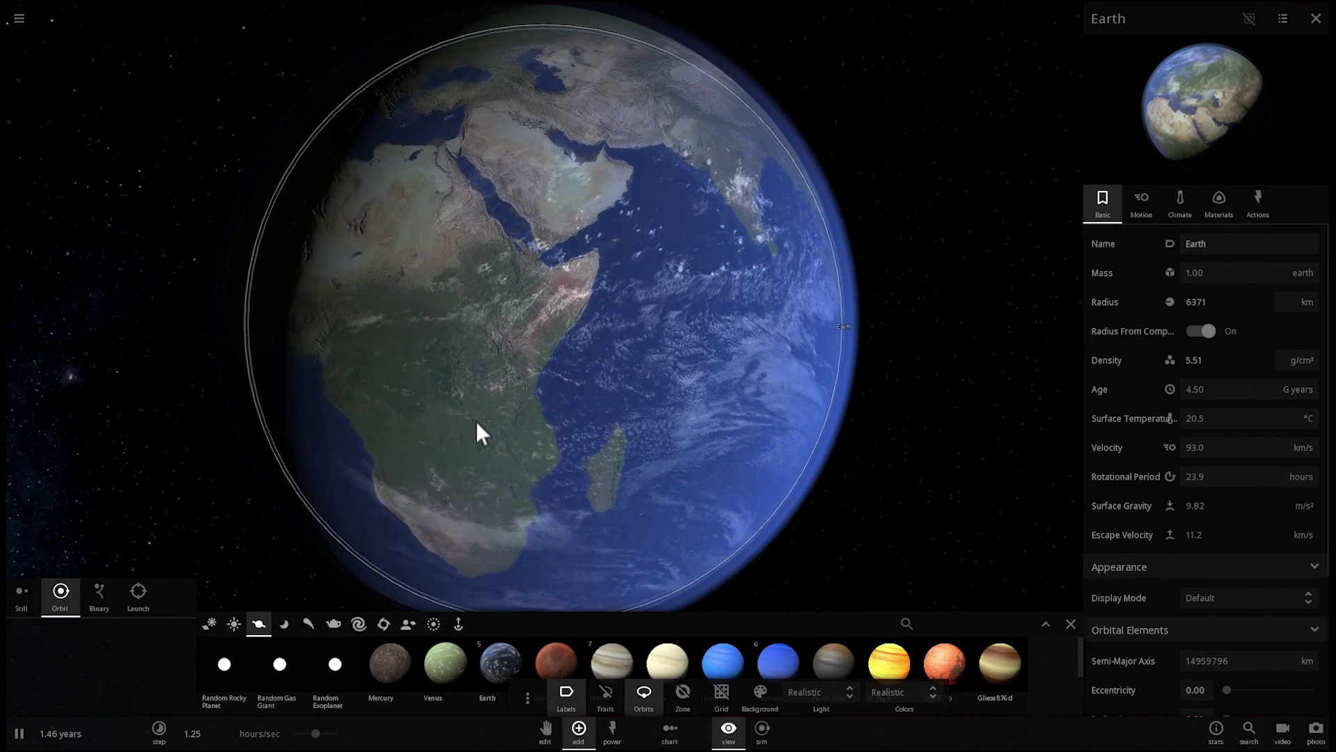
Step: Close the object library and view the rotating Earth's lit and dark sides from several angles
{"action": "left_click", "coordinate": [1070, 624]}
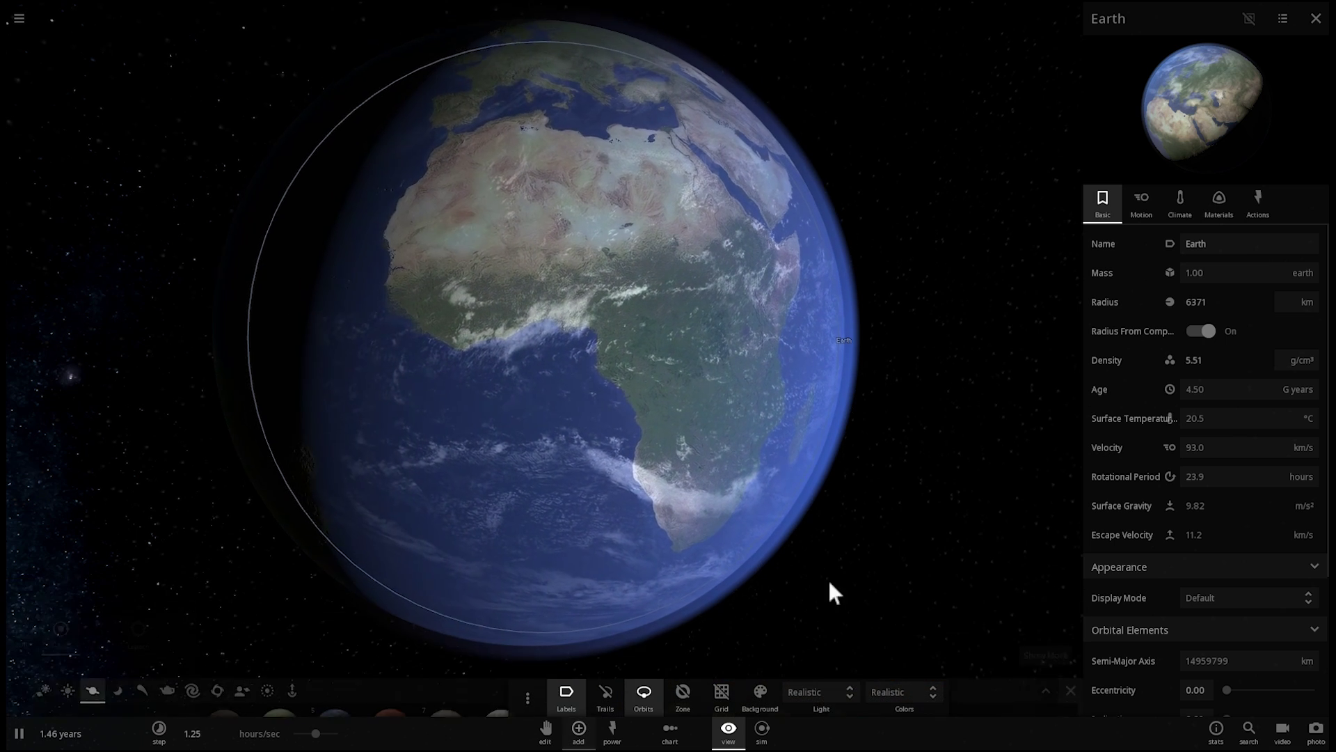
{"action": "scroll", "coordinate": [856, 578], "scroll_direction": "down", "scroll_amount": 4}
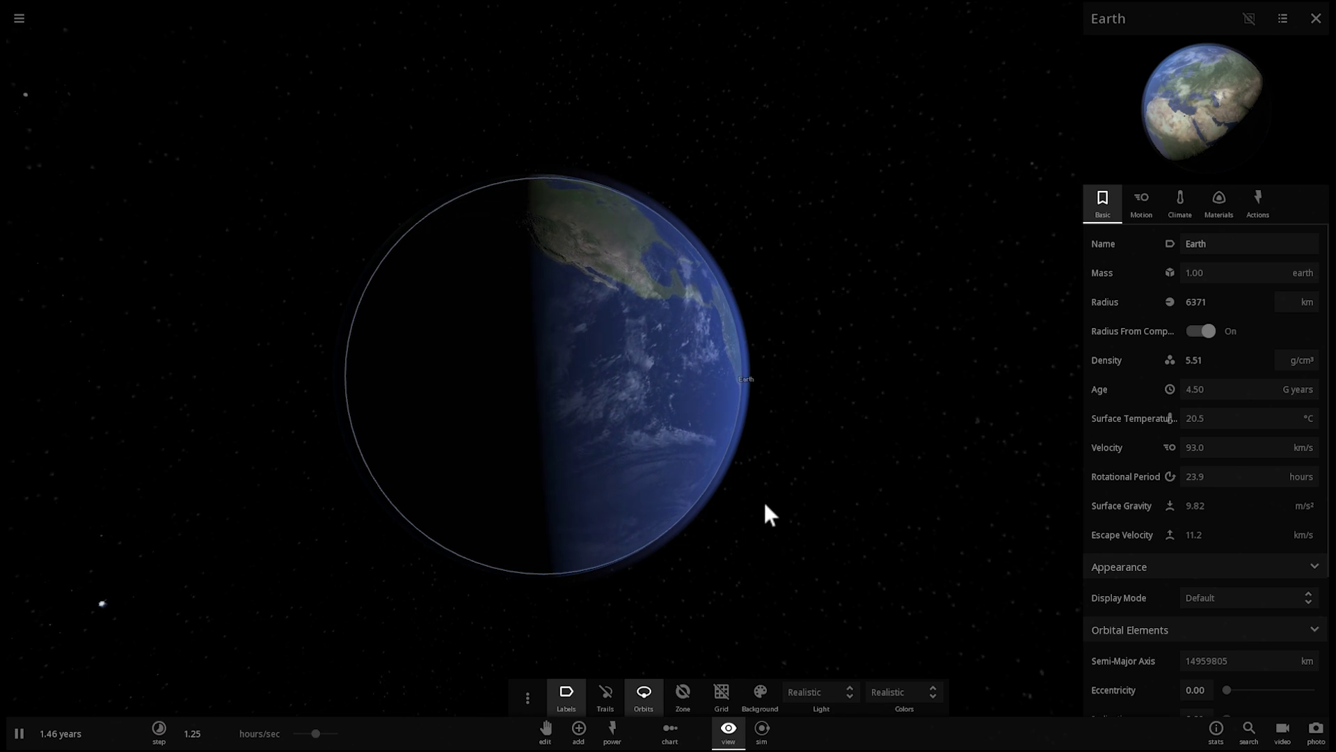
{"action": "left_click_drag", "start_coordinate": [758, 506], "coordinate": [565, 487]}
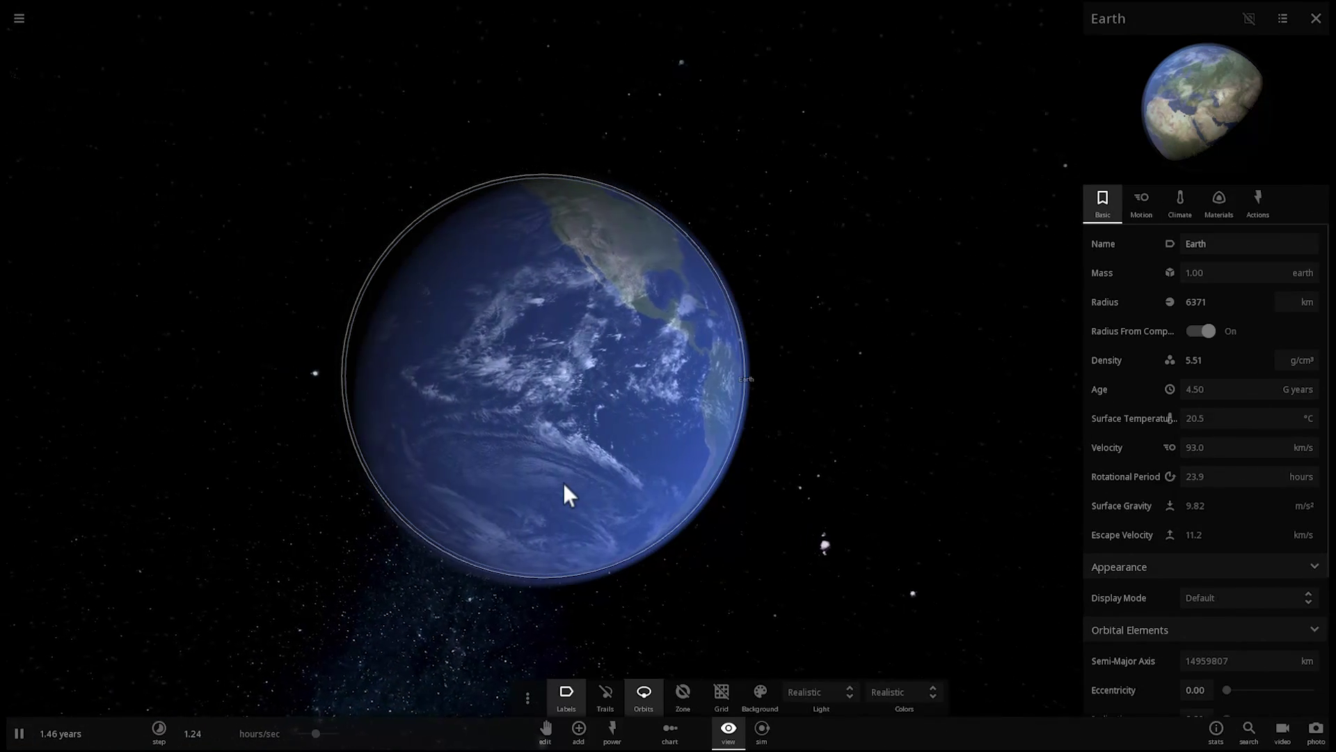
{"action": "left_click_drag", "start_coordinate": [289, 453], "coordinate": [656, 442]}
Step: Select Sirius B with Earth's orbit in view and raise the simulation speed to about 1.02 days/sec
{"action": "scroll", "coordinate": [688, 437], "scroll_direction": "down", "scroll_amount": 3}
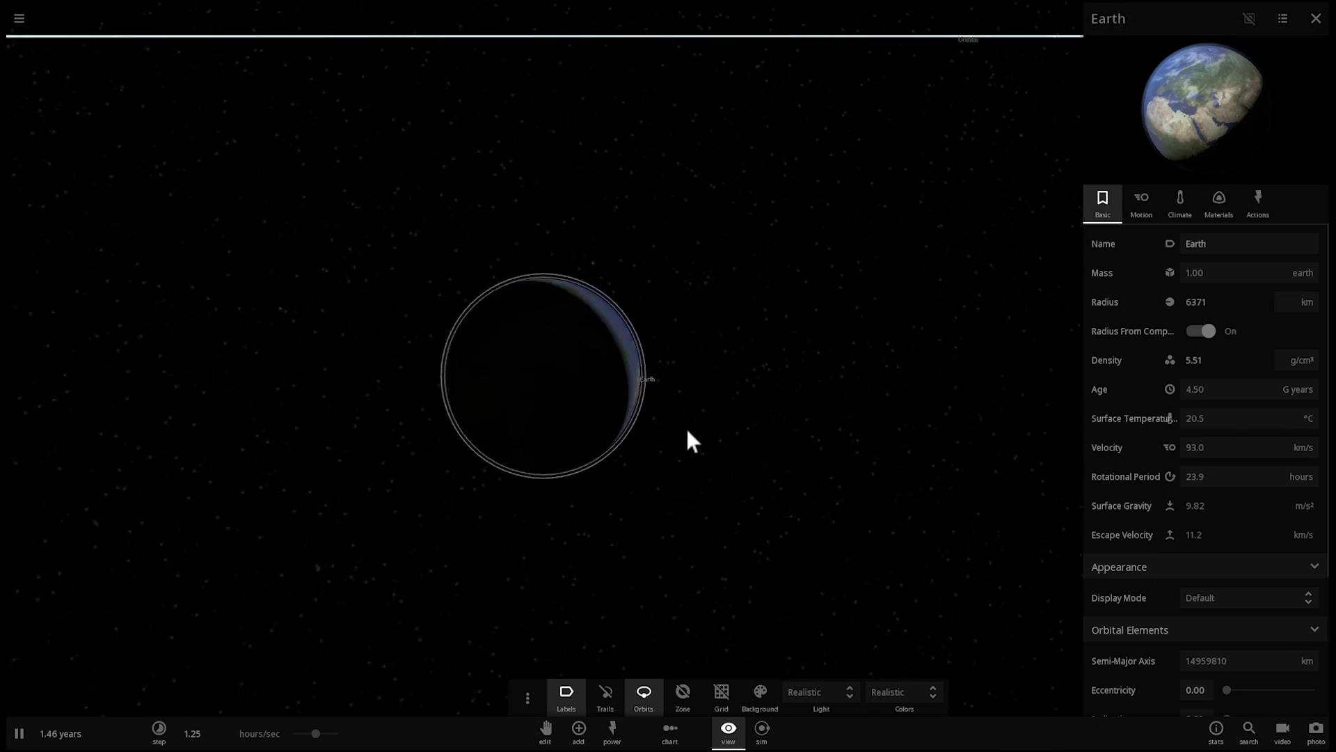
{"action": "scroll", "coordinate": [687, 430], "scroll_direction": "down", "scroll_amount": 5}
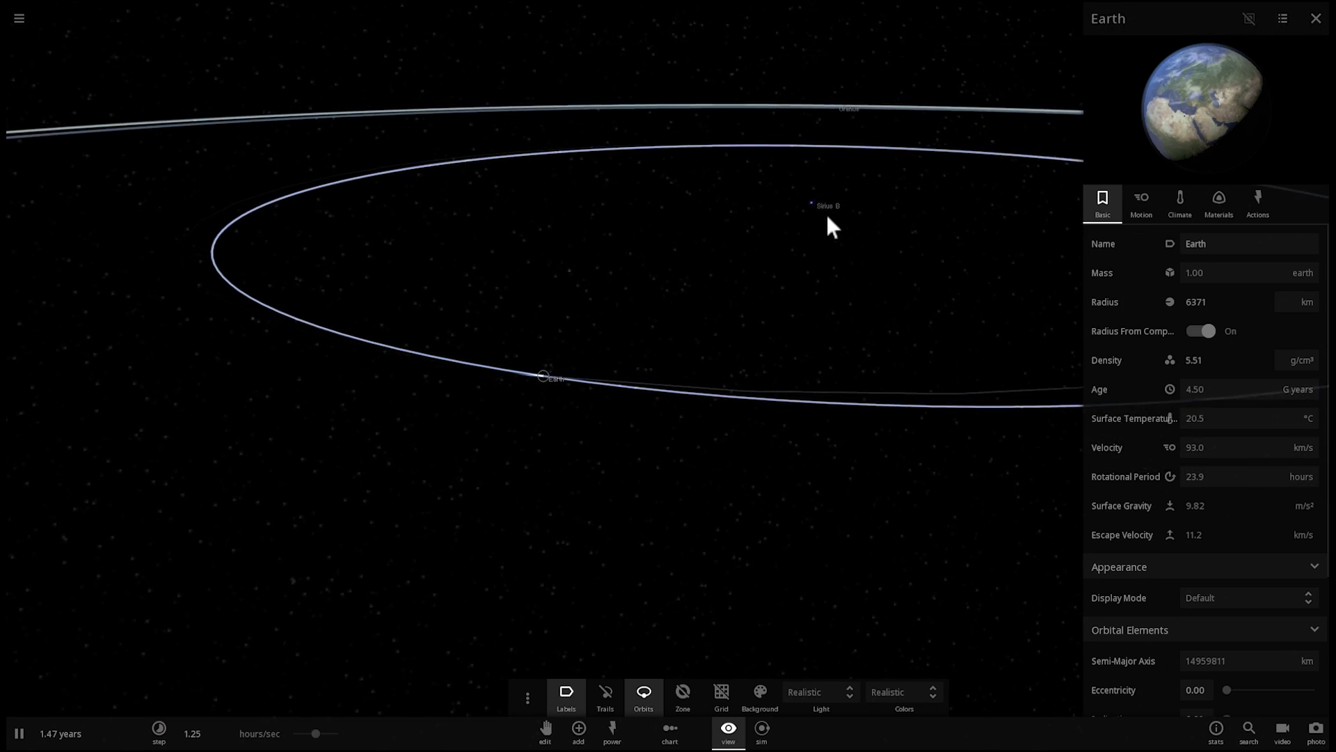
{"action": "left_click", "coordinate": [813, 204]}
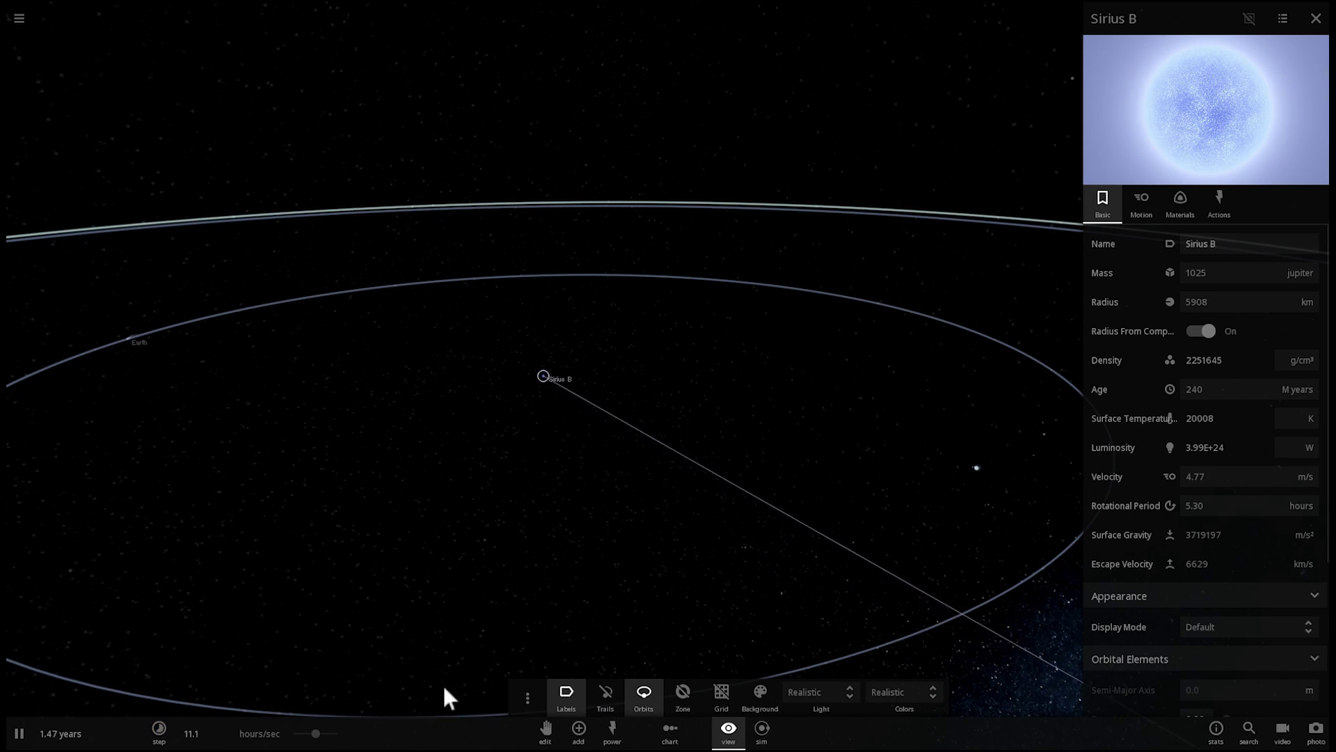
{"action": "left_click_drag", "start_coordinate": [337, 732], "coordinate": [344, 732]}
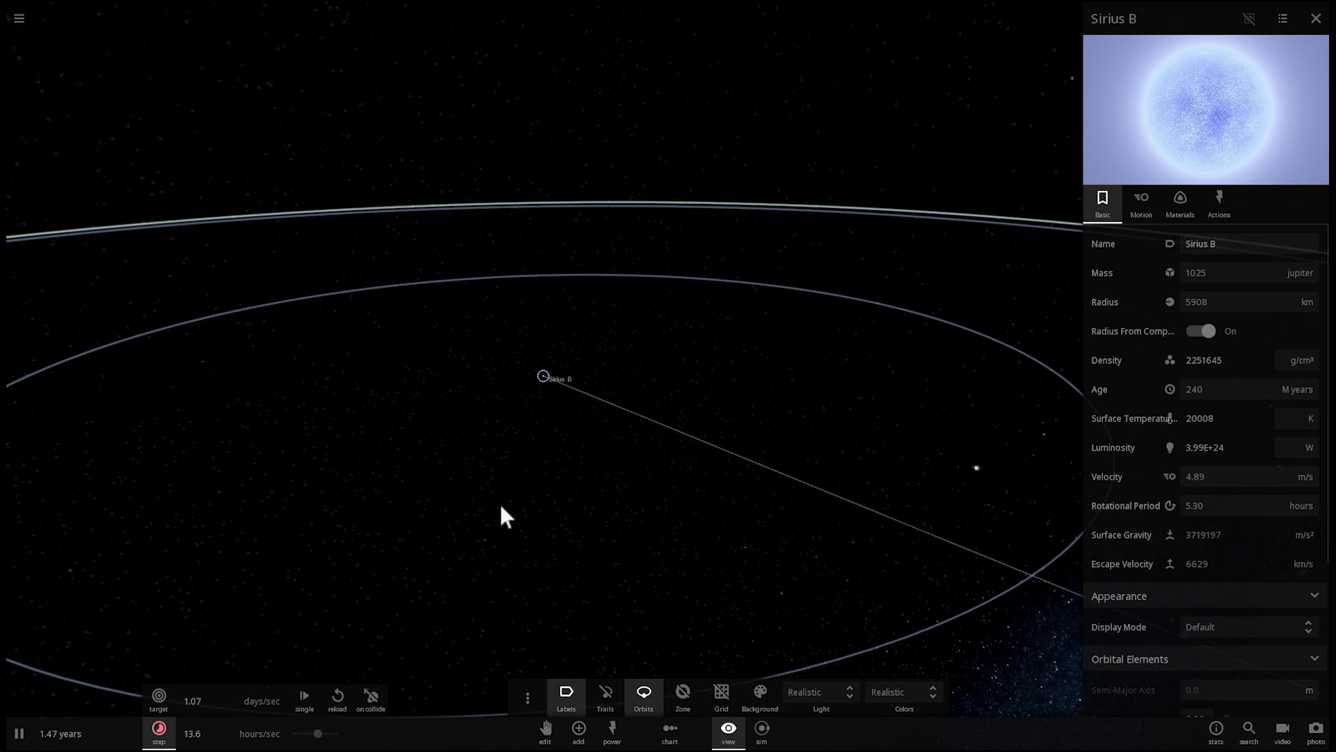
Step: Explode Sirius B, close its properties and view the blast's effect on the surrounding planets
{"action": "left_click", "coordinate": [615, 737]}
{"action": "left_click", "coordinate": [543, 706]}
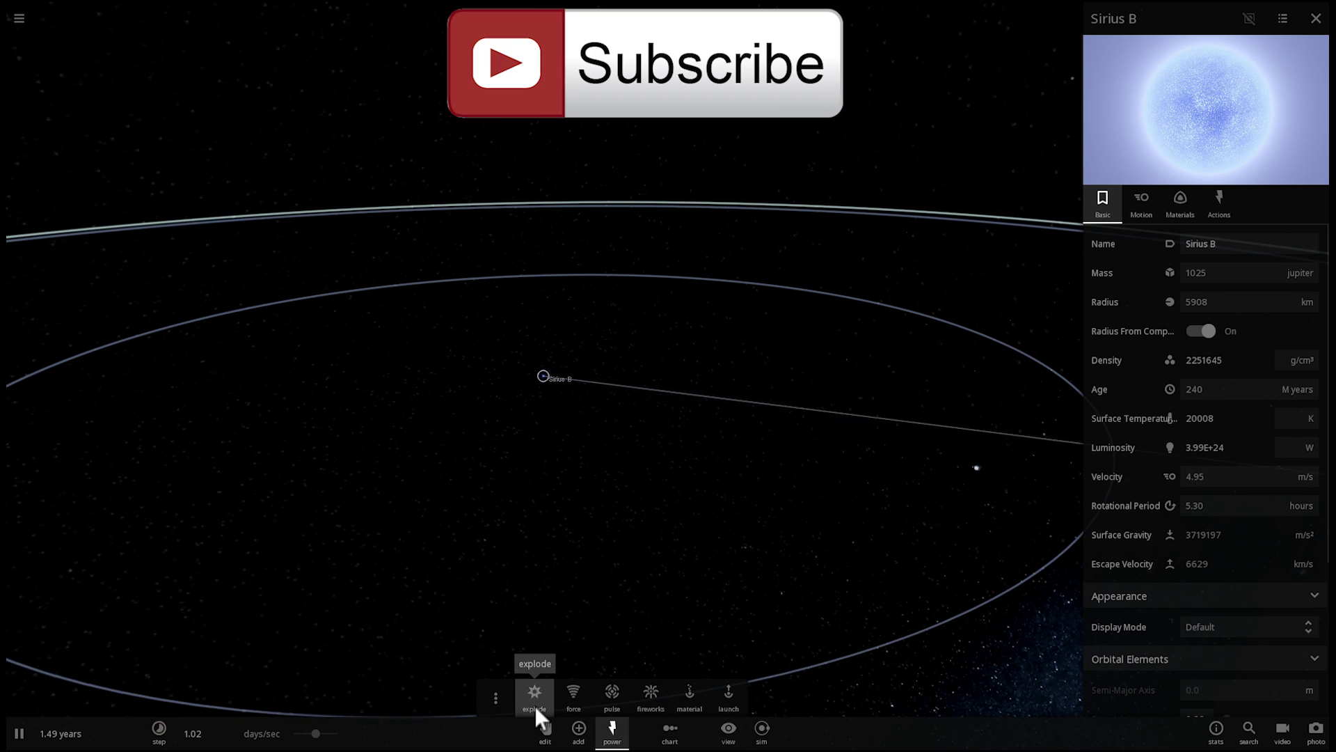
{"action": "left_click", "coordinate": [547, 375]}
{"action": "key", "text": "Escape"}
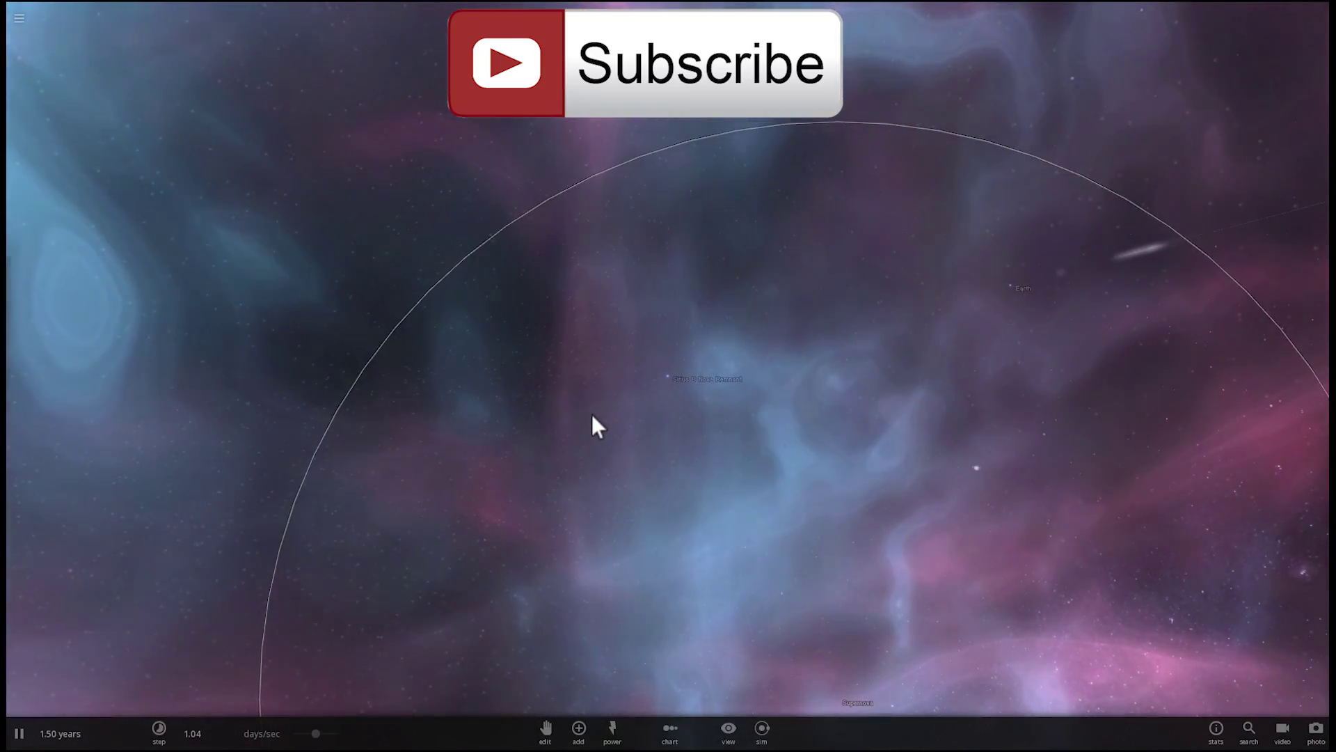
{"action": "left_click_drag", "start_coordinate": [583, 428], "coordinate": [625, 426]}
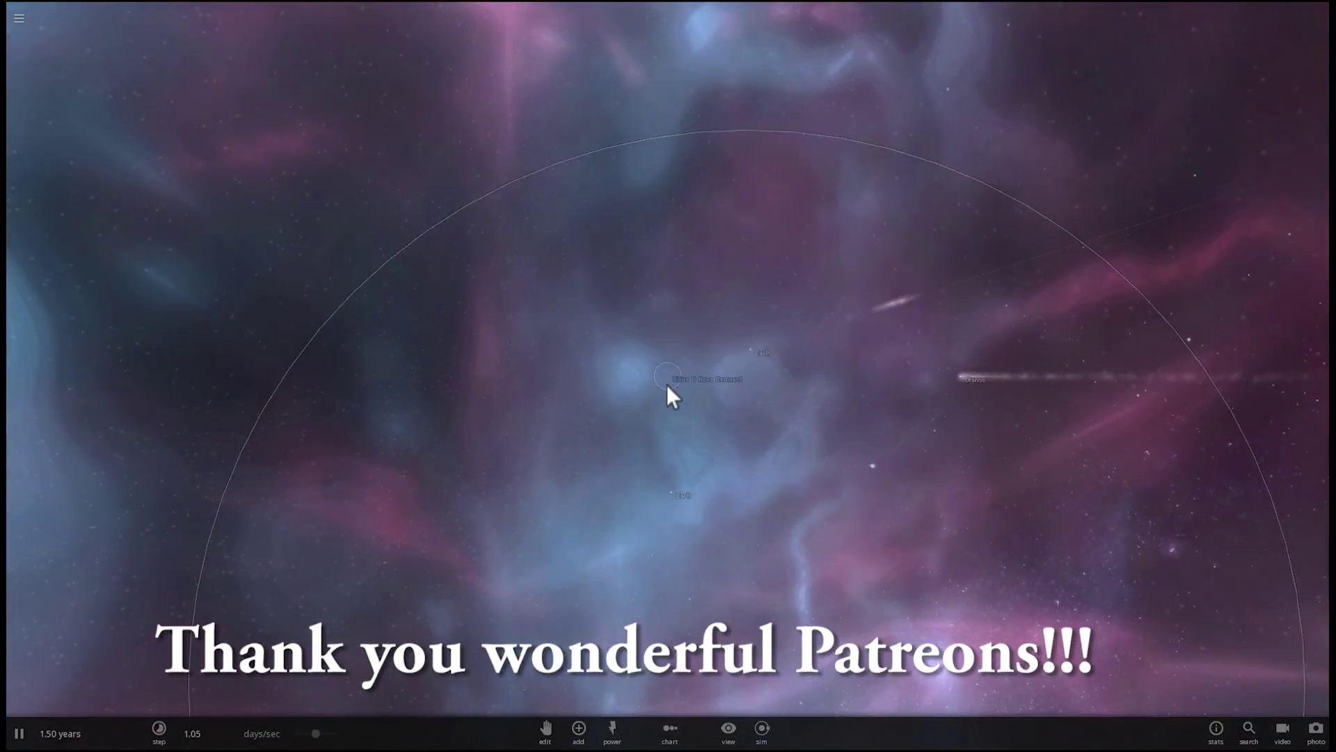